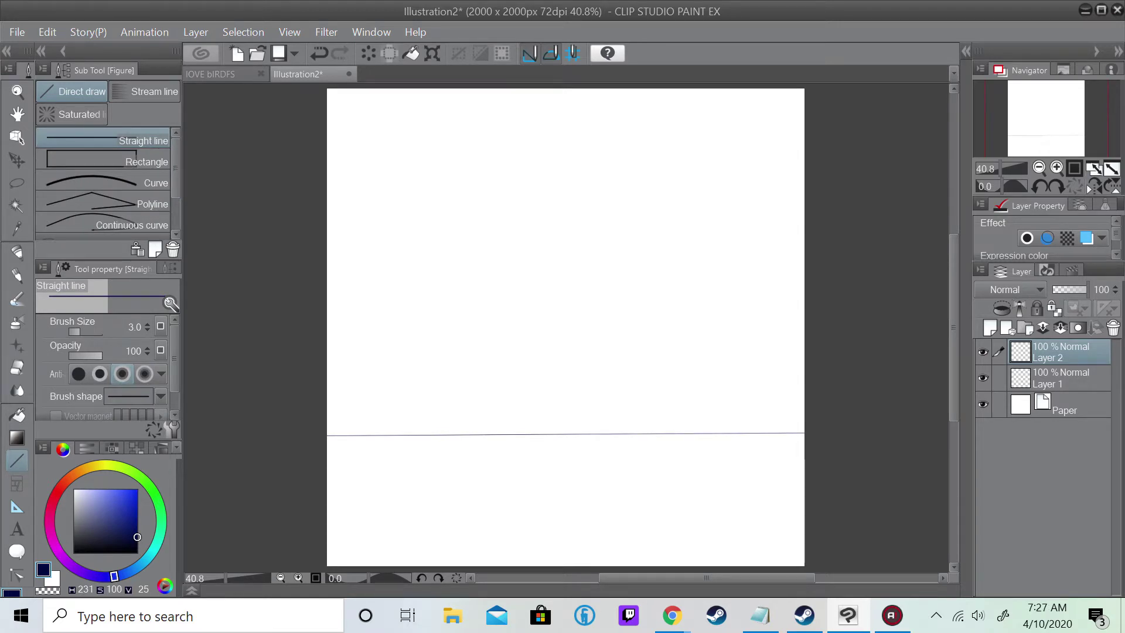
{"action": "key", "text": "p"}
{"action": "scroll", "coordinate": [761, 468], "scroll_direction": "down", "scroll_amount": 1}
{"action": "scroll", "coordinate": [714, 515], "scroll_direction": "up", "scroll_amount": 2}
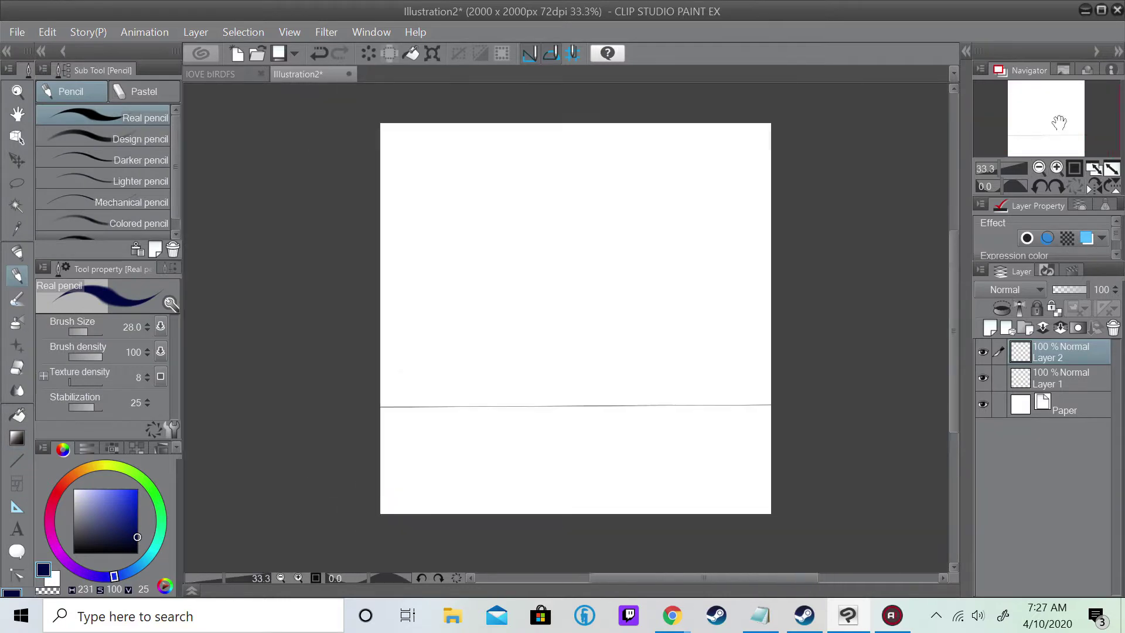
{"action": "left_click", "coordinate": [641, 383]}
{"action": "mouse_move", "coordinate": [621, 348]}
{"action": "left_mouse_down"}
{"action": "mouse_move", "coordinate": [631, 369]}
{"action": "mouse_move", "coordinate": [665, 369]}
{"action": "left_mouse_up"}
{"action": "left_click", "coordinate": [669, 384]}
{"action": "left_click_drag", "start_coordinate": [693, 346], "coordinate": [707, 371]}
{"action": "key", "text": "ctrl+z"}
{"action": "key", "text": "ctrl+z"}
{"action": "key", "text": "ctrl+z"}
{"action": "key", "text": "ctrl+z"}
{"action": "key", "text": "ctrl+z"}
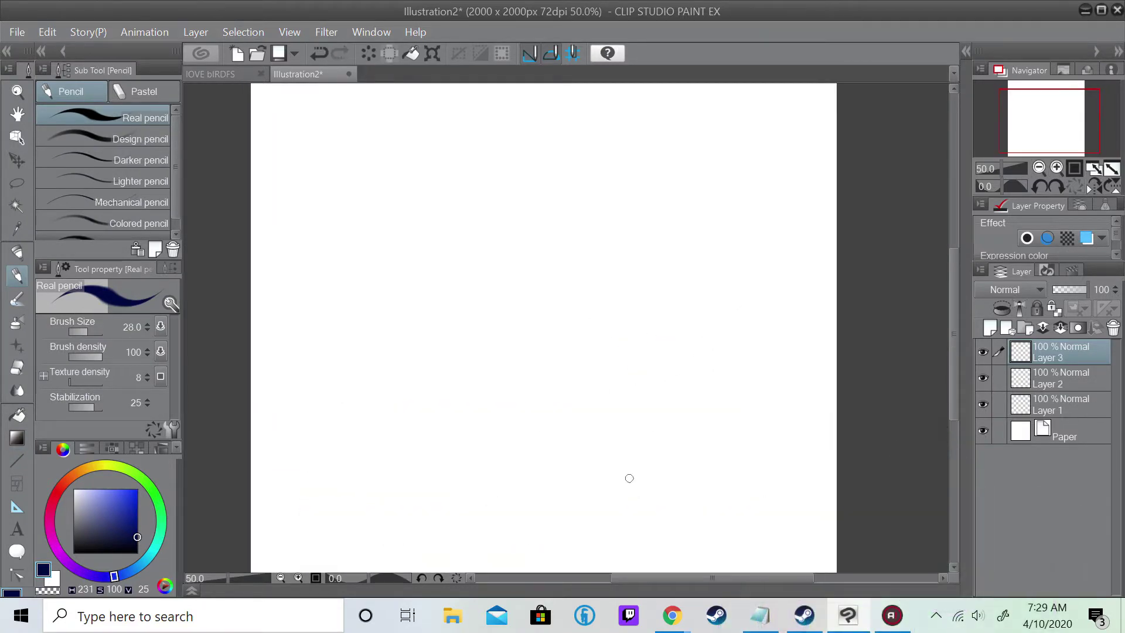
- Sketch a round pouf with an elliptical top, two sides and a curved bottom using the Real pencil
{"action": "left_click_drag", "start_coordinate": [386, 404], "coordinate": [532, 404]}
{"action": "left_click_drag", "start_coordinate": [404, 404], "coordinate": [410, 463]}
{"action": "left_click_drag", "start_coordinate": [504, 413], "coordinate": [510, 471]}
{"action": "left_click_drag", "start_coordinate": [419, 486], "coordinate": [508, 487]}
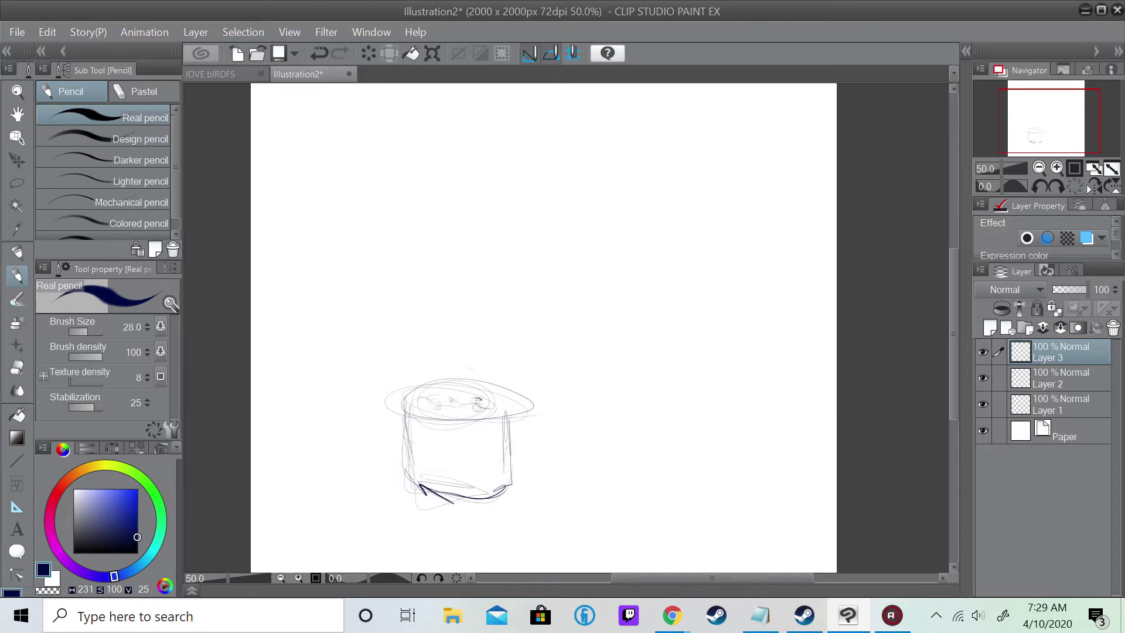
- Construct the sofa base behind the pouf with straight lines for its front edges, corners and receding sides
{"action": "key", "text": "u"}
{"action": "left_click_drag", "start_coordinate": [259, 415], "coordinate": [806, 452]}
{"action": "left_click_drag", "start_coordinate": [269, 345], "coordinate": [791, 379]}
{"action": "left_click_drag", "start_coordinate": [720, 359], "coordinate": [722, 450]}
{"action": "left_click_drag", "start_coordinate": [344, 417], "coordinate": [335, 418]}
{"action": "left_click_drag", "start_coordinate": [335, 417], "coordinate": [462, 372]}
{"action": "left_click_drag", "start_coordinate": [334, 354], "coordinate": [442, 319]}
- Sketch round armrest fronts at both ends of the sofa with the pencil and darken the base corner
{"action": "key", "text": "p"}
{"action": "left_click_drag", "start_coordinate": [355, 285], "coordinate": [350, 288]}
{"action": "left_click_drag", "start_coordinate": [723, 306], "coordinate": [718, 307]}
{"action": "left_click_drag", "start_coordinate": [711, 304], "coordinate": [798, 352]}
{"action": "left_click_drag", "start_coordinate": [338, 353], "coordinate": [337, 416]}
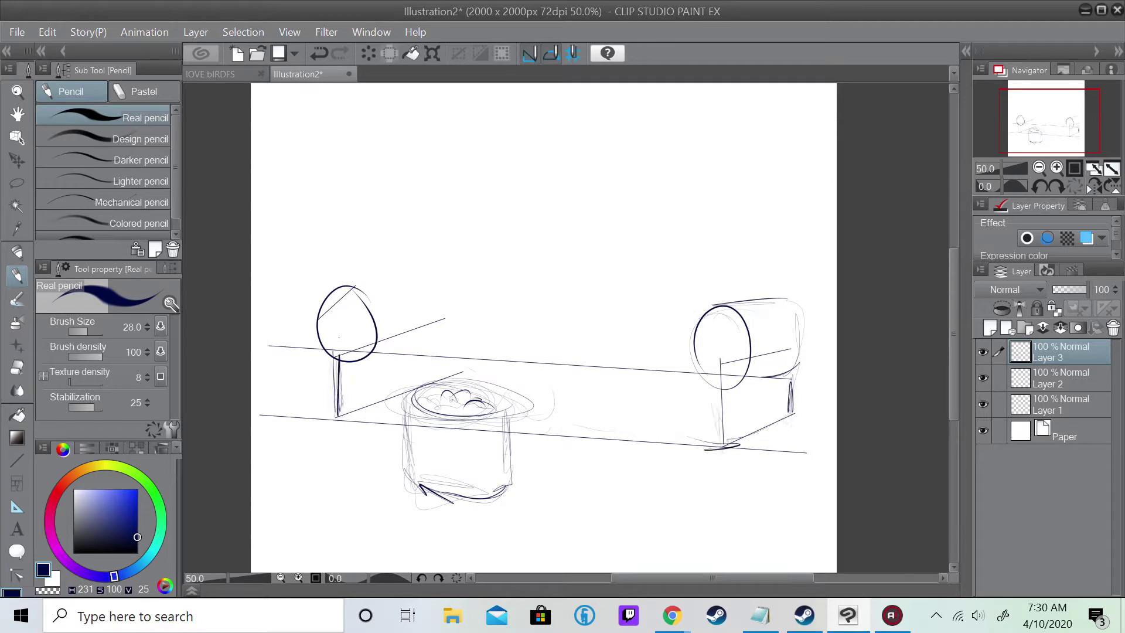
- Sketch the sofa's seat with a straight front line, a divider between the two cushions and its rear edge
{"action": "left_click_drag", "start_coordinate": [521, 410], "coordinate": [515, 484]}
{"action": "key", "text": "u"}
{"action": "left_click_drag", "start_coordinate": [360, 366], "coordinate": [709, 386]}
{"action": "key", "text": "e"}
{"action": "key", "text": "p"}
{"action": "left_click_drag", "start_coordinate": [526, 363], "coordinate": [526, 375]}
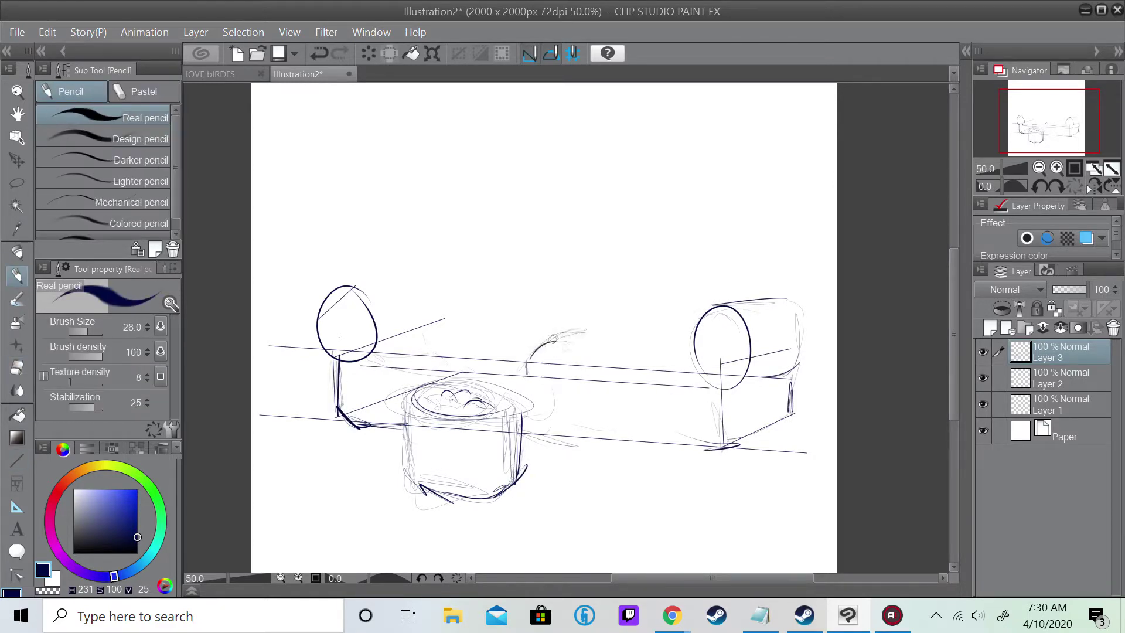
{"action": "mouse_move", "coordinate": [461, 283]}
{"action": "left_mouse_down"}
{"action": "mouse_move", "coordinate": [568, 321]}
{"action": "mouse_move", "coordinate": [700, 332]}
{"action": "mouse_move", "coordinate": [782, 287]}
{"action": "mouse_move", "coordinate": [792, 413]}
{"action": "left_mouse_up"}
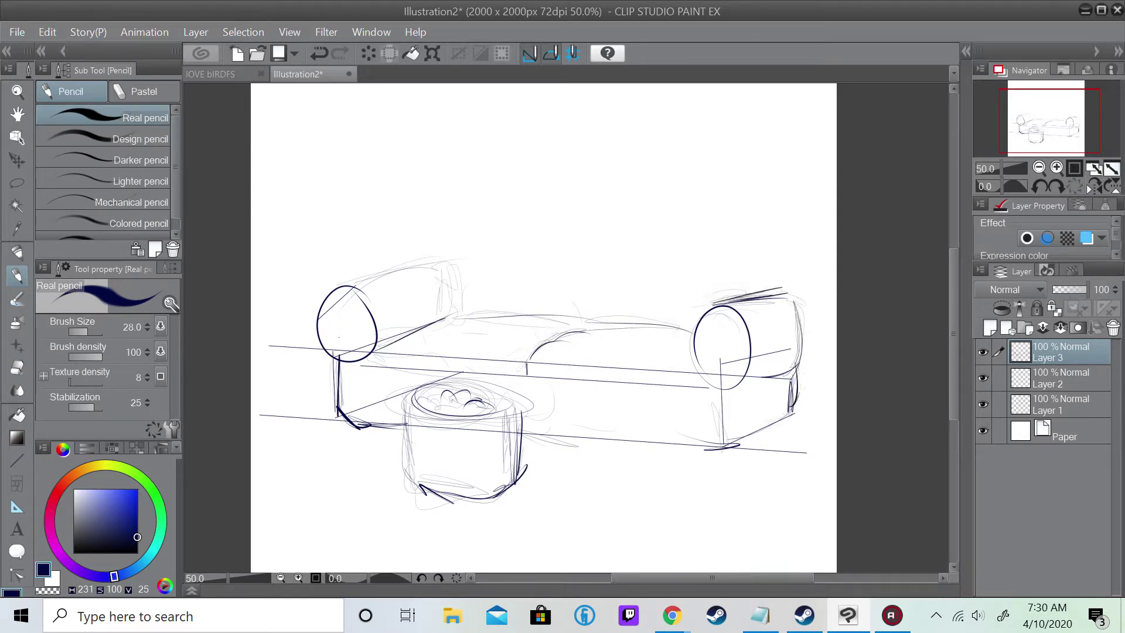
- Sketch two large rounded back cushions between the armrests, with small pointed corners
{"action": "left_click_drag", "start_coordinate": [427, 272], "coordinate": [415, 228]}
{"action": "mouse_move", "coordinate": [451, 218]}
{"action": "left_mouse_down"}
{"action": "mouse_move", "coordinate": [574, 232]}
{"action": "mouse_move", "coordinate": [600, 222]}
{"action": "left_mouse_up"}
{"action": "left_click_drag", "start_coordinate": [598, 235], "coordinate": [586, 310]}
{"action": "left_click_drag", "start_coordinate": [595, 214], "coordinate": [703, 205]}
{"action": "left_click_drag", "start_coordinate": [714, 221], "coordinate": [788, 260]}
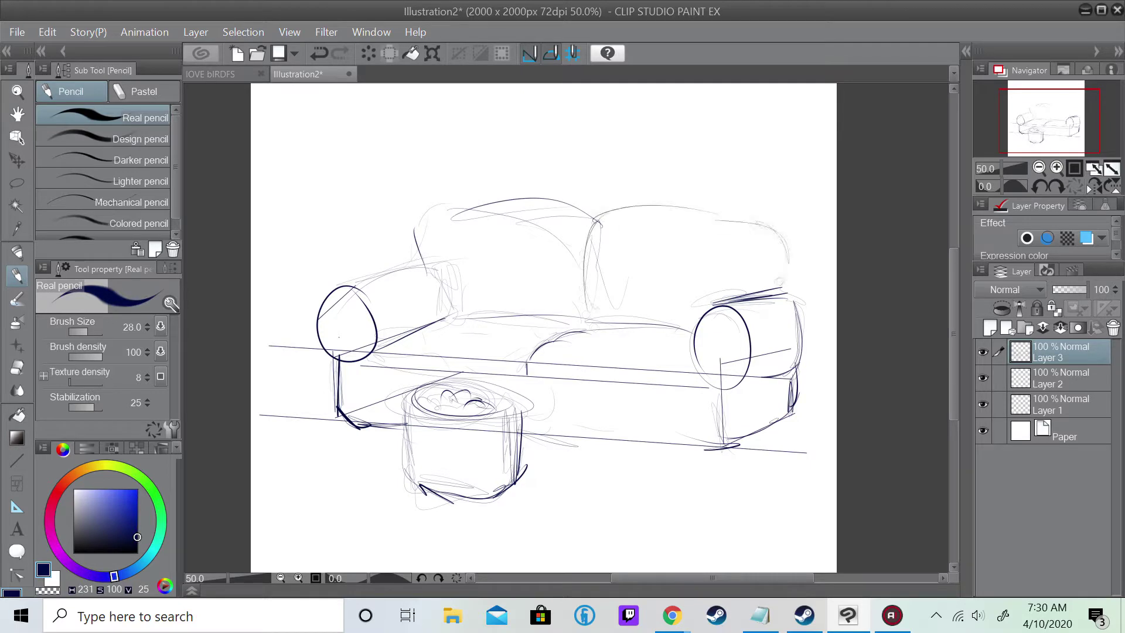
{"action": "left_click_drag", "start_coordinate": [603, 212], "coordinate": [784, 281]}
{"action": "left_click_drag", "start_coordinate": [513, 194], "coordinate": [608, 237]}
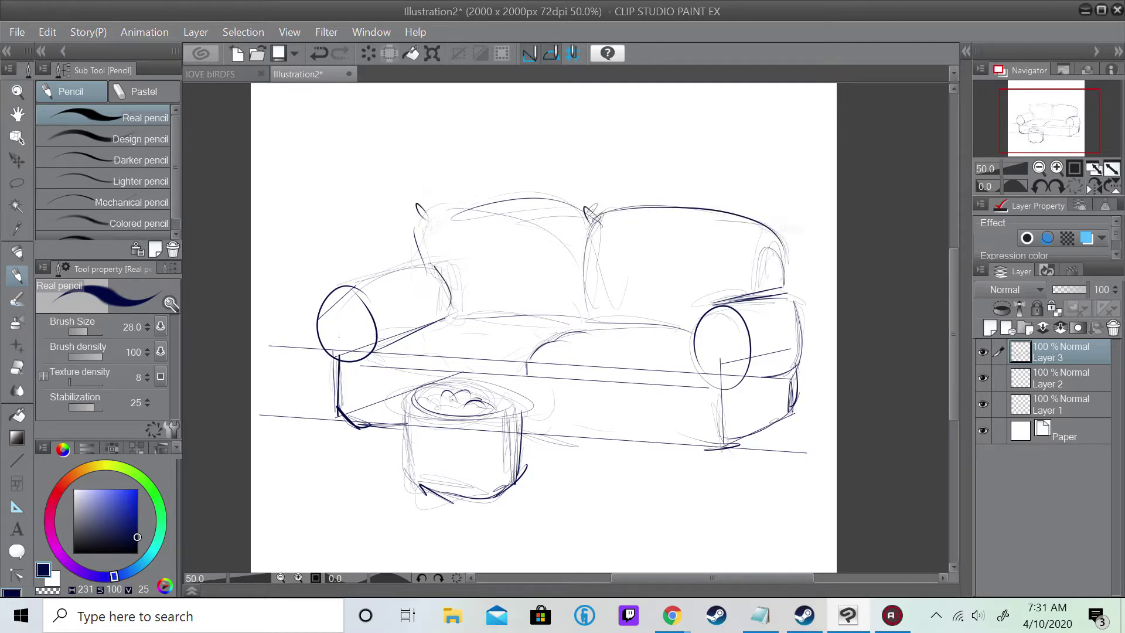
- Darken the seam where the back cushions meet the seat and define the cushions' lower corners
{"action": "left_click_drag", "start_coordinate": [468, 319], "coordinate": [710, 339]}
{"action": "mouse_move", "coordinate": [451, 276]}
{"action": "left_mouse_down"}
{"action": "mouse_move", "coordinate": [436, 321]}
{"action": "mouse_move", "coordinate": [536, 328]}
{"action": "left_mouse_up"}
{"action": "left_click_drag", "start_coordinate": [545, 332], "coordinate": [568, 327]}
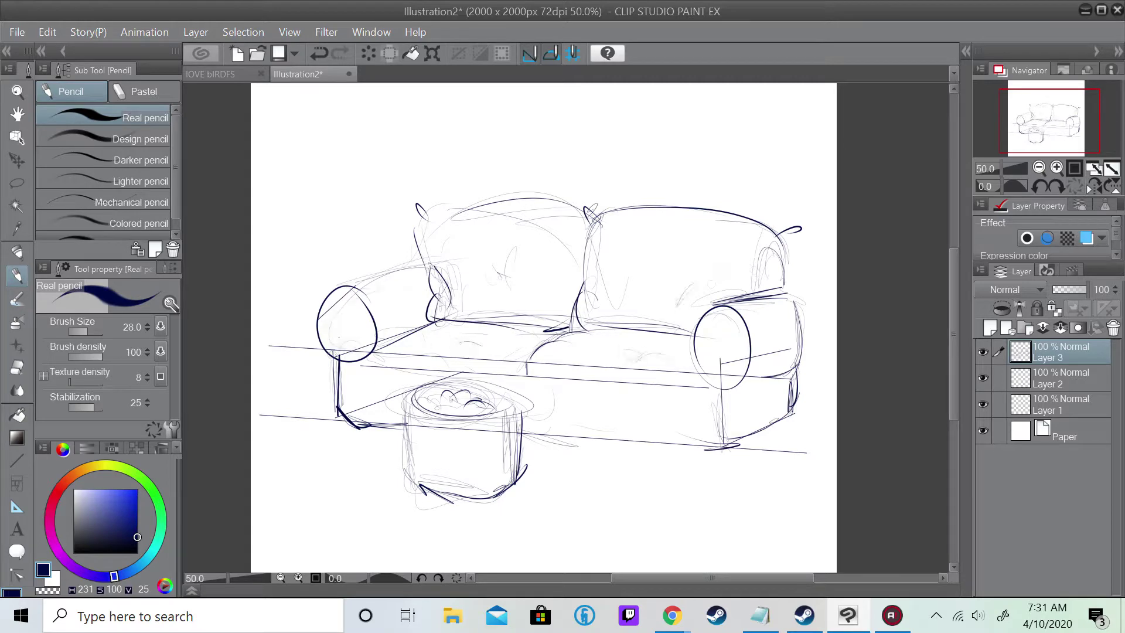
- Refine the sketch of both armrests by redrawing their round fronts and receding edges
{"action": "left_click_drag", "start_coordinate": [332, 349], "coordinate": [364, 284]}
{"action": "left_click_drag", "start_coordinate": [335, 294], "coordinate": [413, 276]}
{"action": "left_click_drag", "start_coordinate": [726, 309], "coordinate": [739, 375]}
{"action": "left_click_drag", "start_coordinate": [730, 387], "coordinate": [792, 364]}
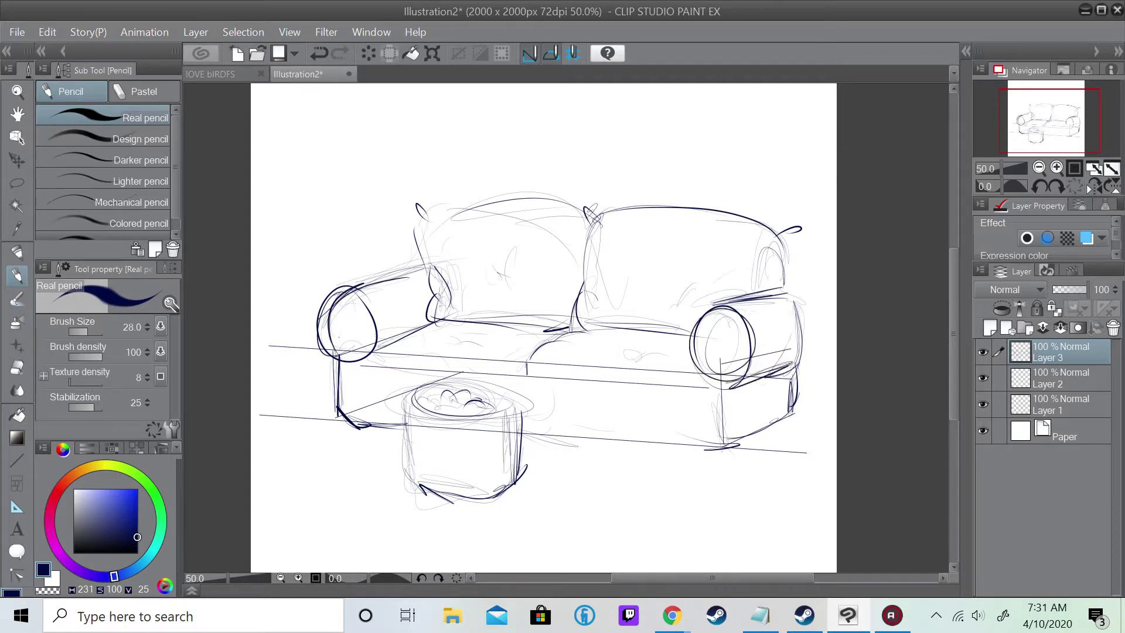
- Fade the sofa sketch layer to 34% opacity and add a new raster layer above it
{"action": "left_click_drag", "start_coordinate": [1086, 289], "coordinate": [1064, 289]}
{"action": "left_click", "coordinate": [989, 327]}
- Ink the pouf's two sides and curved bottom edge over the faded sketch
{"action": "scroll", "coordinate": [404, 485], "scroll_direction": "up", "scroll_amount": 4}
{"action": "left_click_drag", "start_coordinate": [420, 209], "coordinate": [429, 542]}
{"action": "key", "text": "ctrl+z"}
{"action": "left_click_drag", "start_coordinate": [438, 268], "coordinate": [436, 485]}
{"action": "mouse_move", "coordinate": [754, 263]}
{"action": "left_mouse_down"}
{"action": "mouse_move", "coordinate": [739, 473]}
{"action": "mouse_move", "coordinate": [754, 263]}
{"action": "left_mouse_up"}
{"action": "key", "text": "ctrl+z"}
{"action": "mouse_move", "coordinate": [438, 469]}
{"action": "left_mouse_down"}
{"action": "mouse_move", "coordinate": [729, 488]}
{"action": "mouse_move", "coordinate": [739, 473]}
{"action": "left_mouse_up"}
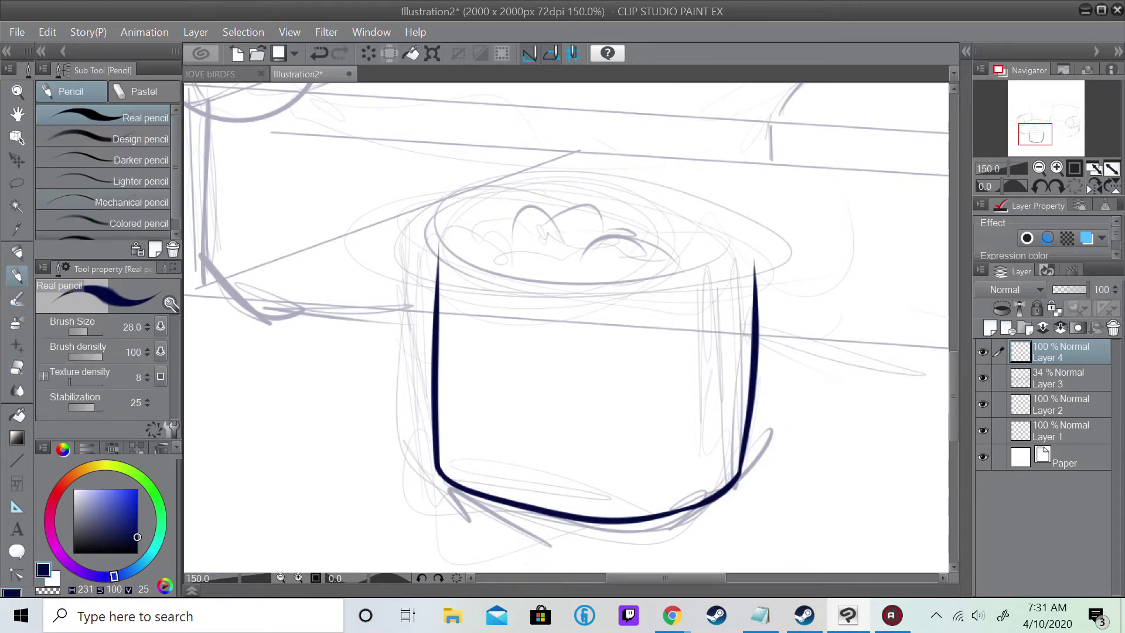
- Ink the pouf's upper outline as a curved rim with rounded corners joining both sides
{"action": "key", "text": "ctrl+z"}
{"action": "left_click_drag", "start_coordinate": [742, 235], "coordinate": [756, 275]}
{"action": "left_click_drag", "start_coordinate": [451, 234], "coordinate": [604, 205]}
{"action": "left_click_drag", "start_coordinate": [603, 205], "coordinate": [726, 216]}
{"action": "key", "text": "ctrl+z"}
{"action": "left_click_drag", "start_coordinate": [540, 218], "coordinate": [726, 205]}
{"action": "key", "text": "ctrl+z"}
{"action": "mouse_move", "coordinate": [502, 219]}
{"action": "left_mouse_down"}
{"action": "mouse_move", "coordinate": [740, 240]}
{"action": "mouse_move", "coordinate": [756, 270]}
{"action": "mouse_move", "coordinate": [683, 228]}
{"action": "mouse_move", "coordinate": [741, 241]}
{"action": "left_mouse_up"}
{"action": "key", "text": "ctrl+z"}
{"action": "key", "text": "ctrl+z"}
{"action": "key", "text": "ctrl+z"}
{"action": "key", "text": "ctrl+z"}
{"action": "key", "text": "ctrl+z"}
{"action": "key", "text": "e"}
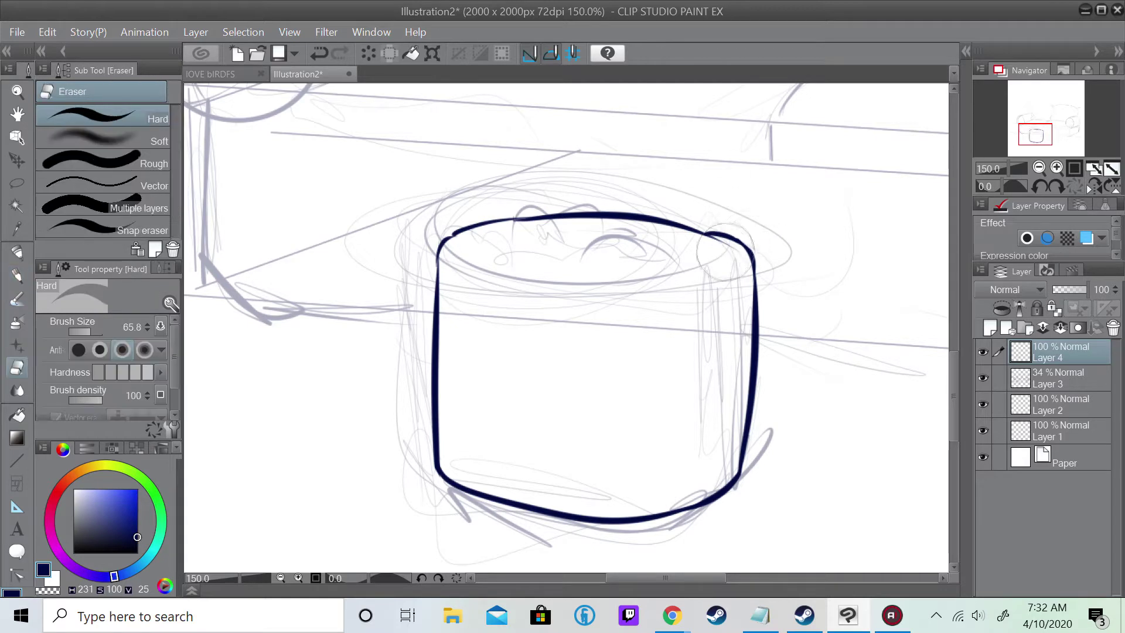
- Ink the pouf's inner front rim as short curves and add small round tufts on its top
{"action": "key", "text": "p"}
{"action": "mouse_move", "coordinate": [450, 252]}
{"action": "left_mouse_down"}
{"action": "mouse_move", "coordinate": [530, 286]}
{"action": "mouse_move", "coordinate": [613, 290]}
{"action": "left_mouse_up"}
{"action": "left_click_drag", "start_coordinate": [512, 249], "coordinate": [514, 254]}
{"action": "left_click_drag", "start_coordinate": [639, 266], "coordinate": [640, 270]}
{"action": "left_click_drag", "start_coordinate": [607, 240], "coordinate": [608, 244]}
{"action": "mouse_move", "coordinate": [454, 272]}
{"action": "left_mouse_down"}
{"action": "mouse_move", "coordinate": [503, 246]}
{"action": "mouse_move", "coordinate": [485, 240]}
{"action": "left_mouse_up"}
{"action": "key", "text": "ctrl+z"}
{"action": "left_click", "coordinate": [983, 377]}
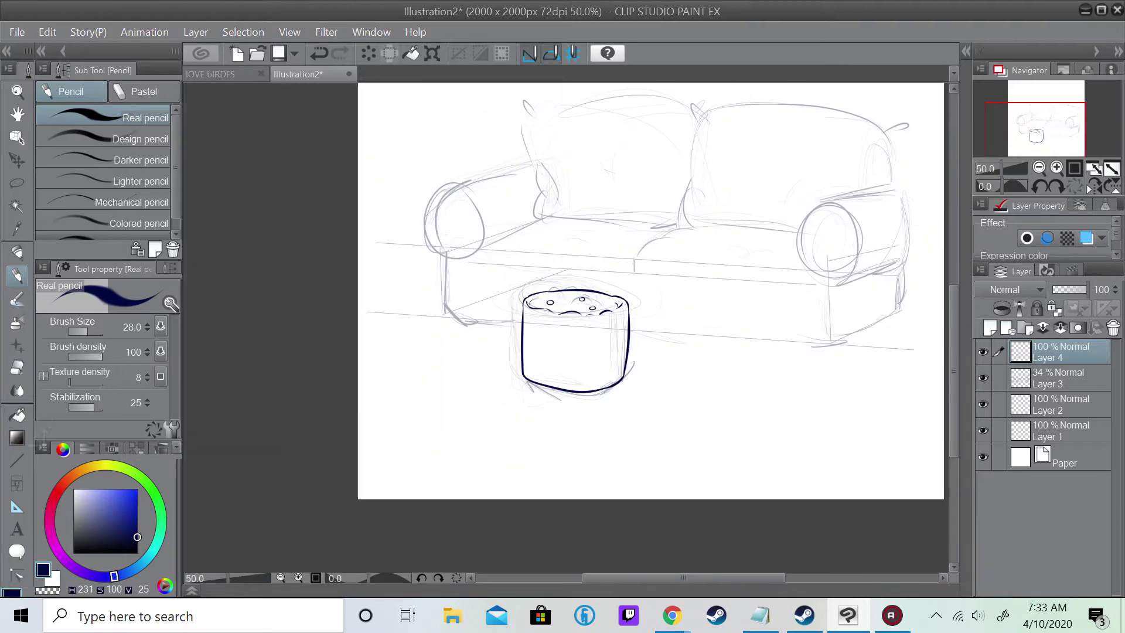
- Set the straight line's brush size to 9 and ink the sofa base's vertical left edge and lower corner
{"action": "key", "text": "u"}
{"action": "key", "text": "ctrl+plus"}
{"action": "left_click_drag", "start_coordinate": [404, 233], "coordinate": [405, 295]}
{"action": "key", "text": "ctrl+z"}
{"action": "key", "text": "bracketright"}
{"action": "key", "text": "bracketright"}
{"action": "key", "text": "bracketright"}
{"action": "key", "text": "bracketright"}
{"action": "left_click_drag", "start_coordinate": [406, 231], "coordinate": [406, 303]}
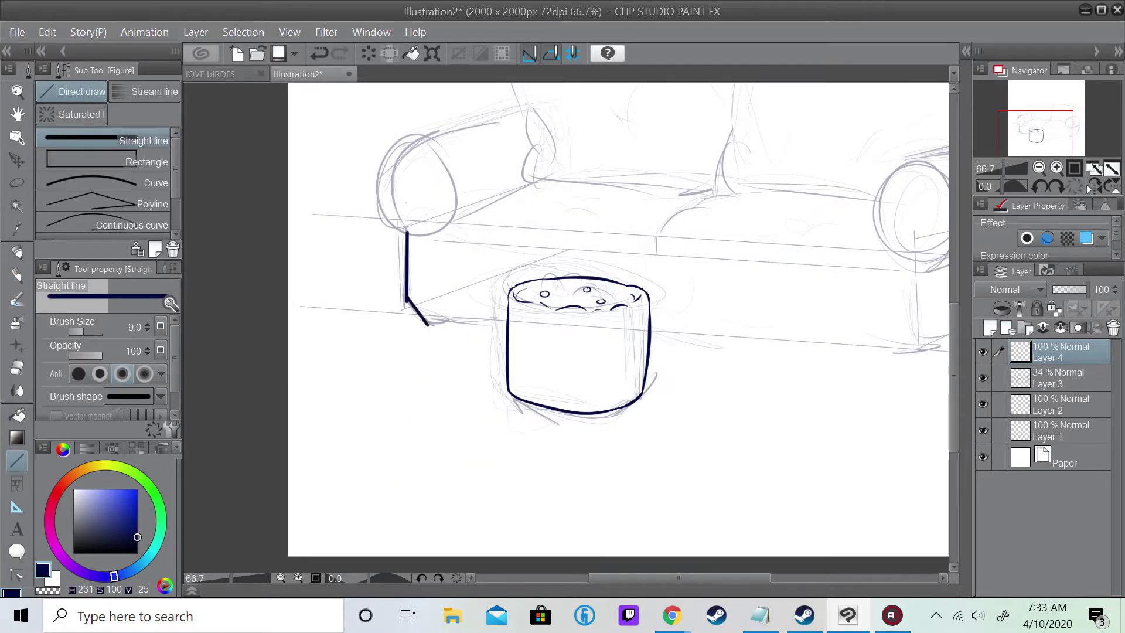
- Add a new layer and ink the sofa base's long front bottom edge with a straight line
{"action": "key", "text": "ctrl+shift+n"}
{"action": "mouse_move", "coordinate": [422, 315]}
{"action": "left_mouse_down"}
{"action": "mouse_move", "coordinate": [938, 346]}
{"action": "mouse_move", "coordinate": [919, 347]}
{"action": "left_mouse_up"}
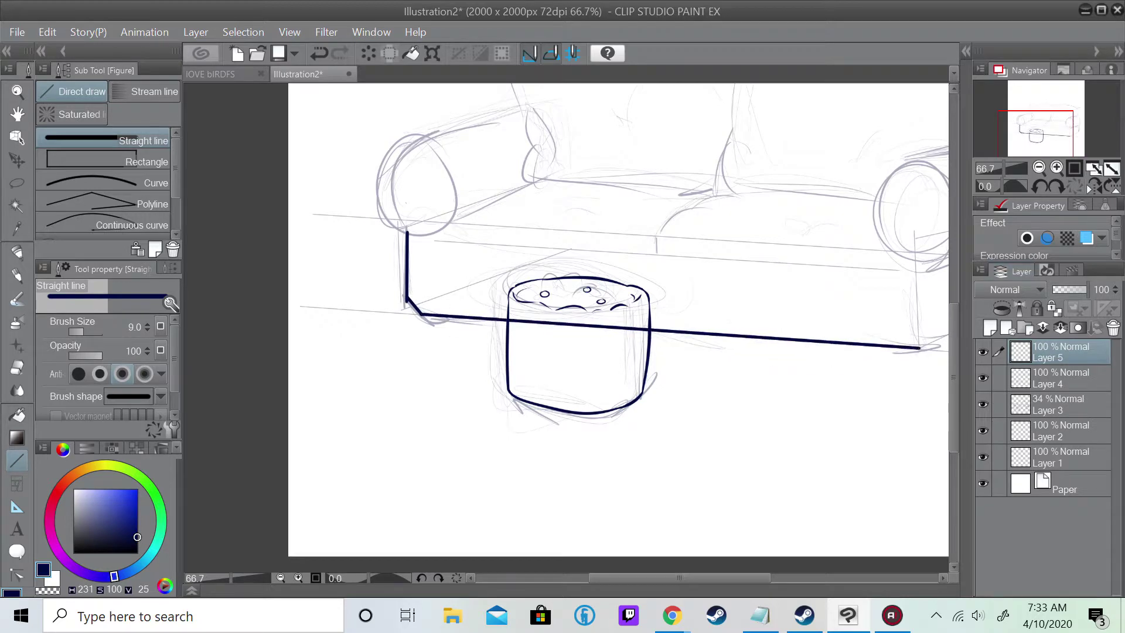
{"action": "key", "text": "e"}
{"action": "mouse_move", "coordinate": [444, 267]}
{"action": "left_mouse_down"}
{"action": "mouse_move", "coordinate": [369, 311]}
{"action": "mouse_move", "coordinate": [315, 367]}
{"action": "left_mouse_up"}
{"action": "key", "text": "p"}
{"action": "left_click_drag", "start_coordinate": [791, 448], "coordinate": [880, 405]}
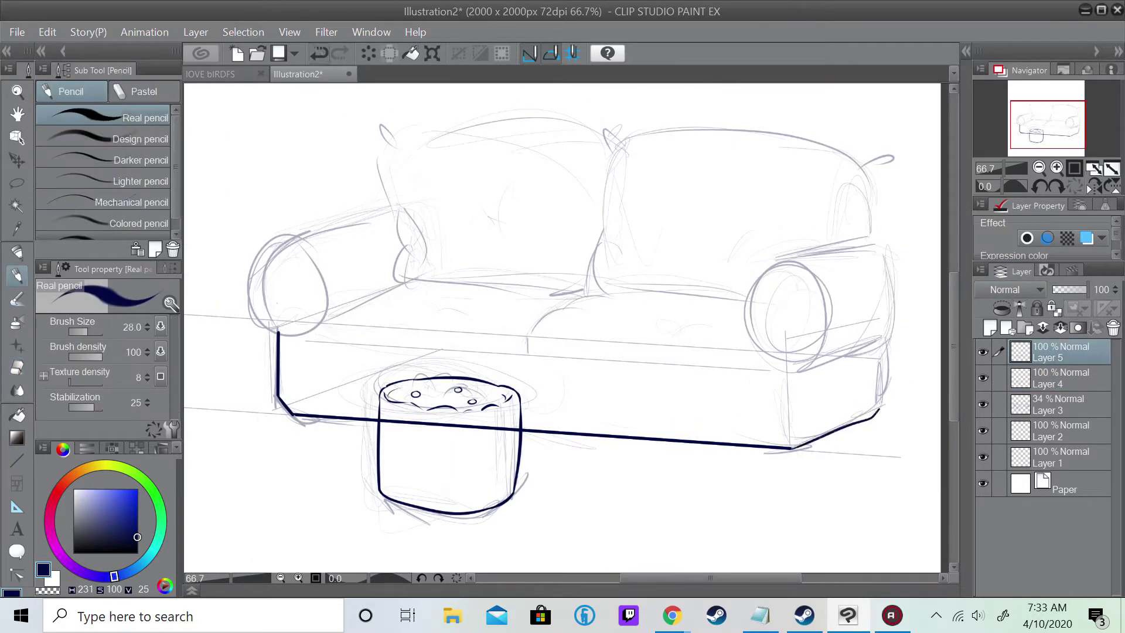
{"action": "key", "text": "ctrl+z"}
- Ink the base's right side and the upper front edge between the armrests with straight lines
{"action": "key", "text": "u"}
{"action": "left_click_drag", "start_coordinate": [791, 448], "coordinate": [881, 403]}
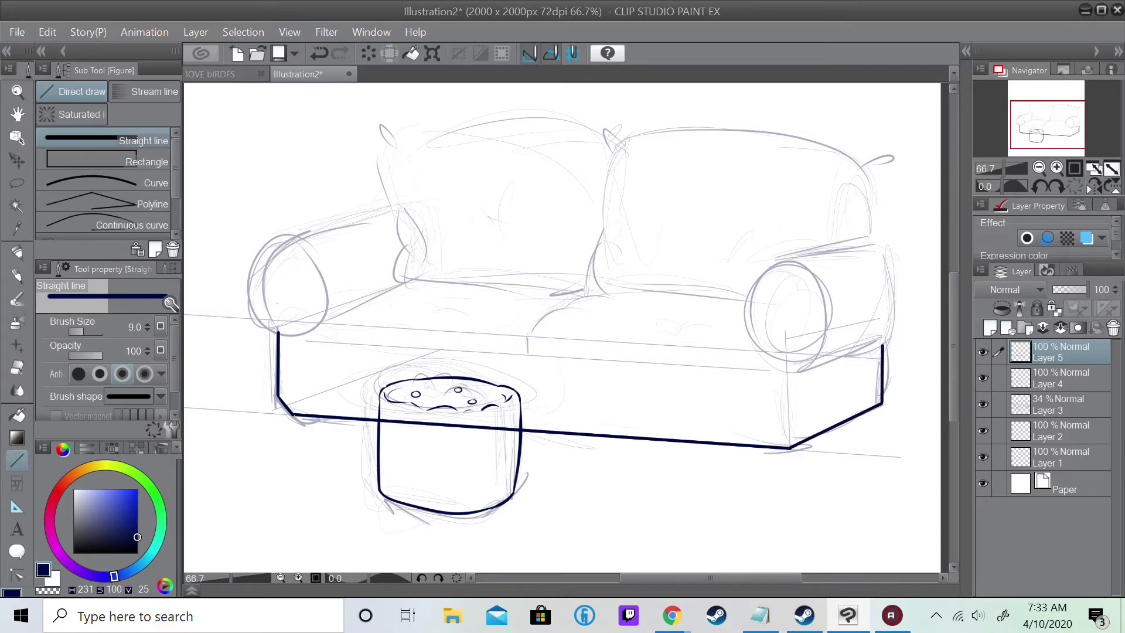
{"action": "left_click_drag", "start_coordinate": [321, 323], "coordinate": [760, 353]}
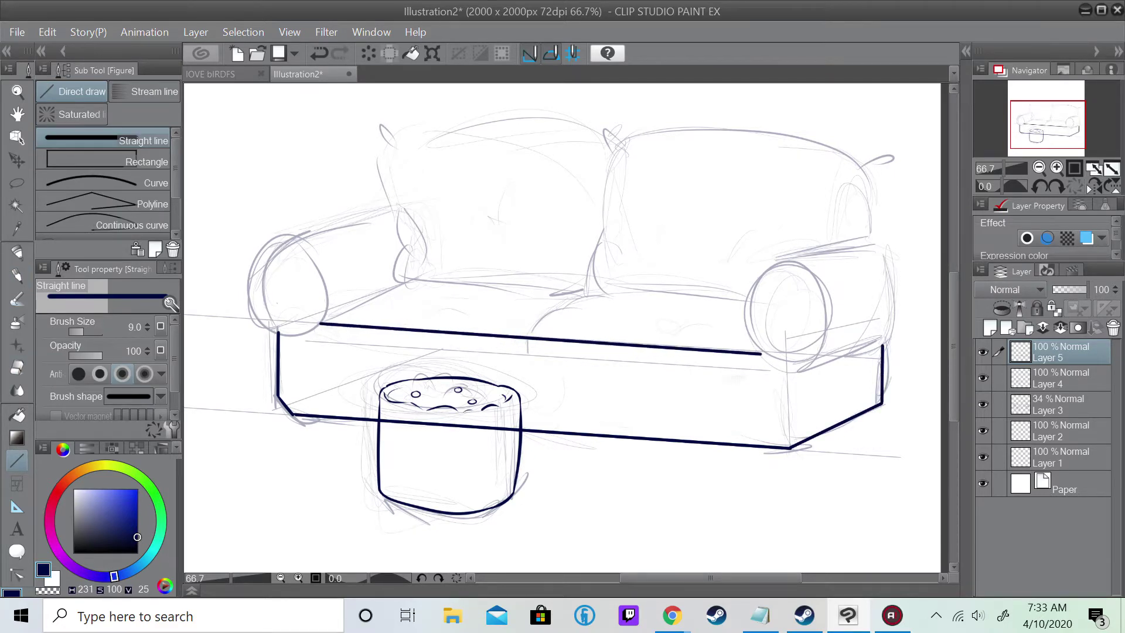
- Reduce the line's brush size to 6 and ink the base's inner front line and front corner edge
{"action": "key", "text": "bracketleft"}
{"action": "key", "text": "bracketleft"}
{"action": "key", "text": "bracketleft"}
{"action": "left_click_drag", "start_coordinate": [294, 340], "coordinate": [779, 371]}
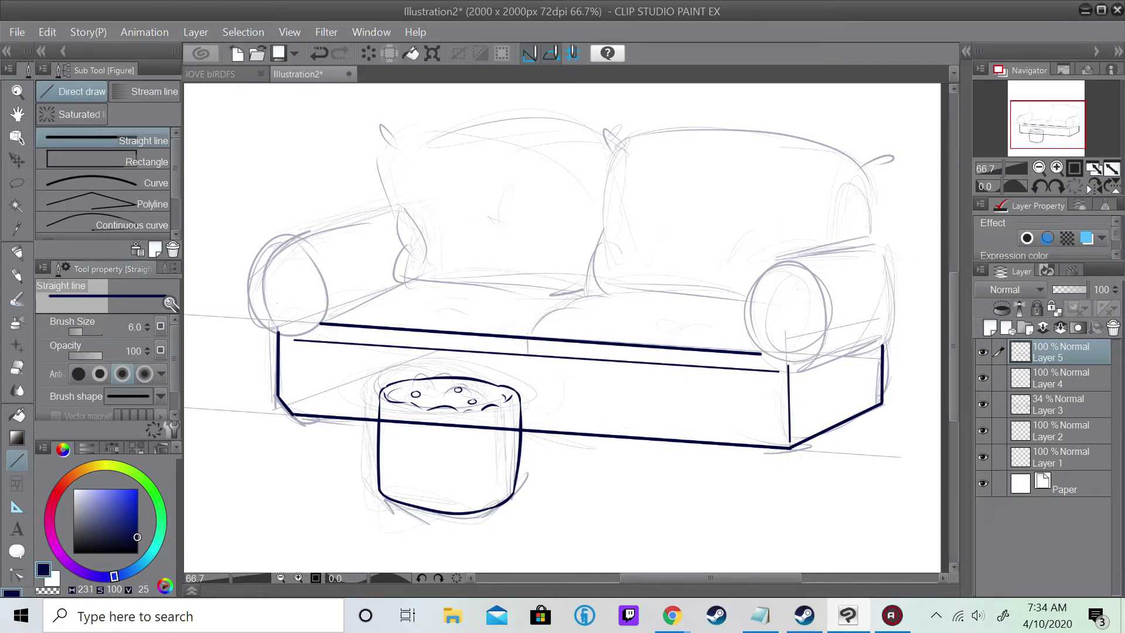
- Ink the left armrest's oval front with the Real pencil, redoing strokes until the outline closes
{"action": "key", "text": "p"}
{"action": "key", "text": "ctrl+z"}
{"action": "mouse_move", "coordinate": [276, 241]}
{"action": "left_mouse_down"}
{"action": "mouse_move", "coordinate": [323, 267]}
{"action": "mouse_move", "coordinate": [323, 304]}
{"action": "left_mouse_up"}
{"action": "key", "text": "ctrl+z"}
{"action": "key", "text": "ctrl+z"}
{"action": "key", "text": "ctrl+plus"}
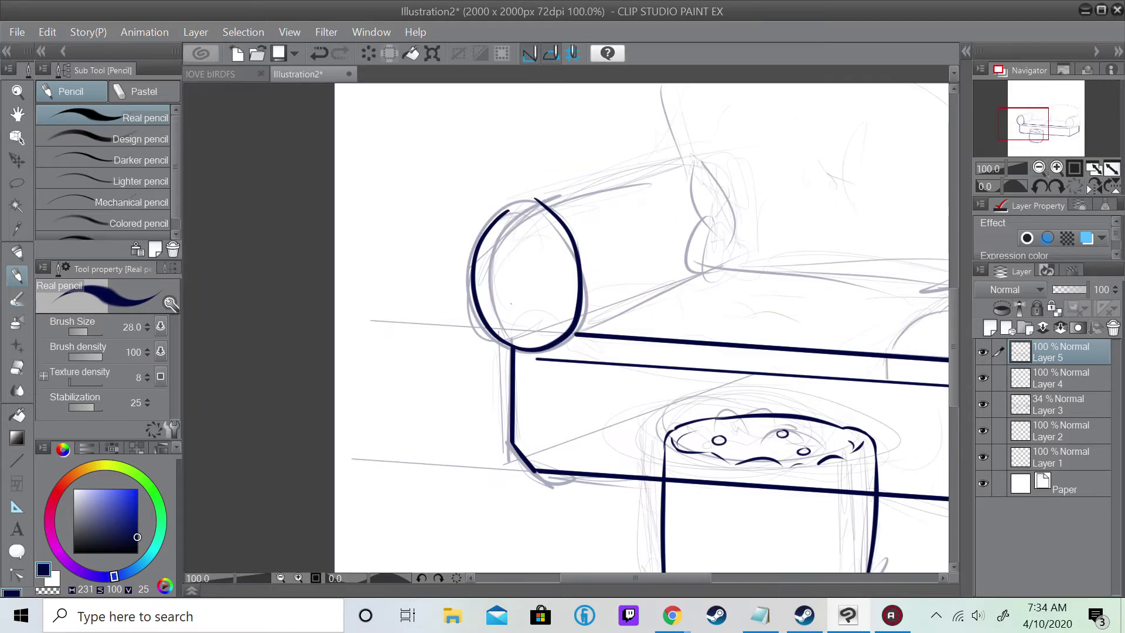
{"action": "key", "text": "ctrl+plus"}
{"action": "left_click_drag", "start_coordinate": [504, 255], "coordinate": [417, 274]}
{"action": "key", "text": "ctrl+z"}
{"action": "key", "text": "ctrl+z"}
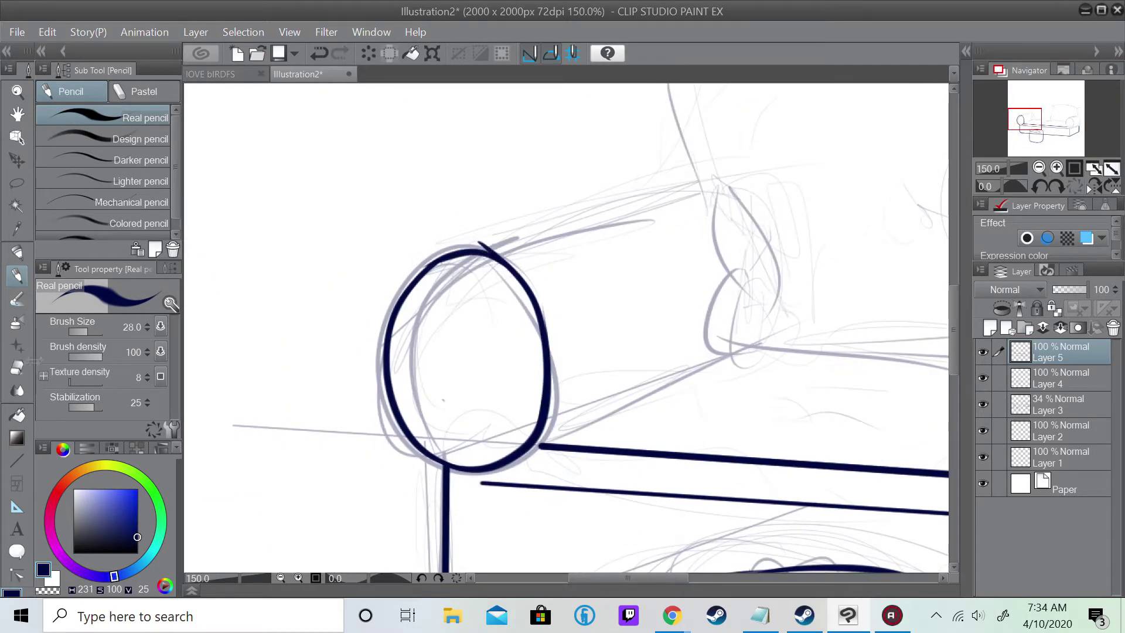
{"action": "key", "text": "ctrl+z"}
- Ink the left armrest's upper and lower edges receding toward the back cushion
{"action": "left_click_drag", "start_coordinate": [471, 250], "coordinate": [668, 203]}
{"action": "key", "text": "ctrl+z"}
{"action": "mouse_move", "coordinate": [595, 217]}
{"action": "left_mouse_down"}
{"action": "mouse_move", "coordinate": [710, 195]}
{"action": "mouse_move", "coordinate": [721, 364]}
{"action": "left_mouse_up"}
{"action": "key", "text": "ctrl+z"}
{"action": "key", "text": "ctrl+z"}
{"action": "mouse_move", "coordinate": [694, 186]}
{"action": "left_mouse_down"}
{"action": "mouse_move", "coordinate": [720, 364]}
{"action": "mouse_move", "coordinate": [747, 359]}
{"action": "mouse_move", "coordinate": [534, 443]}
{"action": "left_mouse_up"}
- Ink the curved divider between the two seat cushions
{"action": "left_click_drag", "start_coordinate": [1025, 119], "coordinate": [1055, 117]}
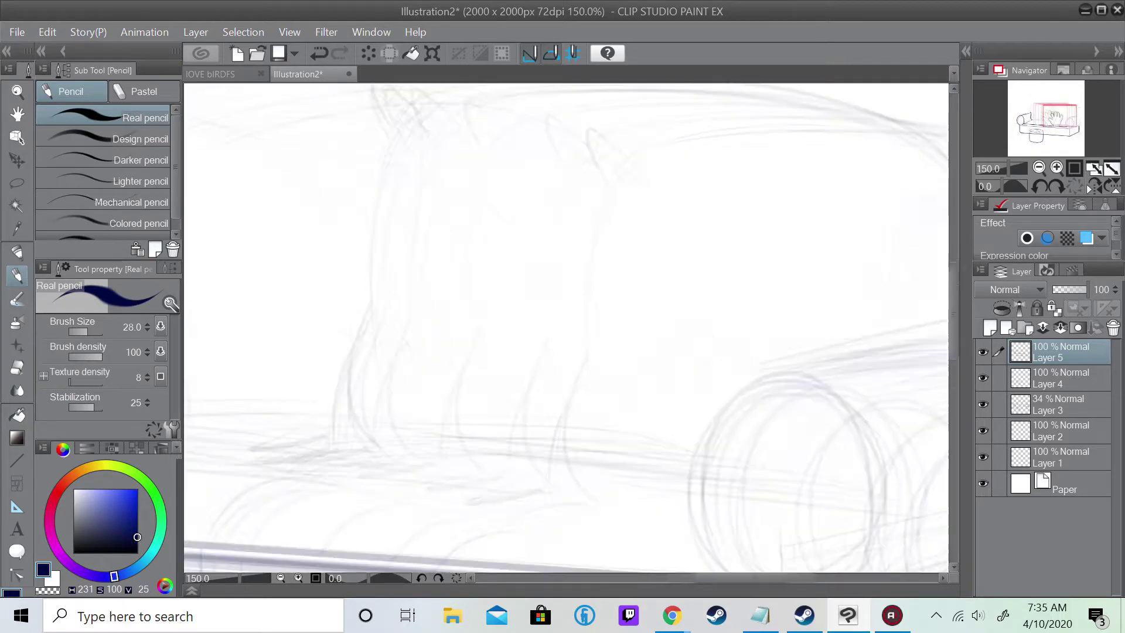
{"action": "key", "text": "ctrl+minus"}
{"action": "left_click_drag", "start_coordinate": [627, 368], "coordinate": [544, 437]}
{"action": "mouse_move", "coordinate": [624, 367]}
{"action": "left_mouse_down"}
{"action": "mouse_move", "coordinate": [674, 141]}
{"action": "mouse_move", "coordinate": [882, 121]}
{"action": "mouse_move", "coordinate": [596, 226]}
{"action": "mouse_move", "coordinate": [823, 343]}
{"action": "left_mouse_up"}
{"action": "key", "text": "ctrl+z"}
- Ink the right back cushion's outline with its curved top, side edges and looped corner tips
{"action": "mouse_move", "coordinate": [603, 222]}
{"action": "left_mouse_down"}
{"action": "mouse_move", "coordinate": [826, 325]}
{"action": "mouse_move", "coordinate": [794, 313]}
{"action": "left_mouse_up"}
{"action": "key", "text": "ctrl+z"}
{"action": "key", "text": "ctrl+z"}
{"action": "key", "text": "ctrl+z"}
{"action": "mouse_move", "coordinate": [620, 226]}
{"action": "left_mouse_down"}
{"action": "mouse_move", "coordinate": [826, 319]}
{"action": "mouse_move", "coordinate": [799, 312]}
{"action": "mouse_move", "coordinate": [750, 417]}
{"action": "left_mouse_up"}
{"action": "left_click_drag", "start_coordinate": [811, 310], "coordinate": [807, 404]}
{"action": "mouse_move", "coordinate": [798, 268]}
{"action": "left_mouse_down"}
{"action": "mouse_move", "coordinate": [844, 240]}
{"action": "mouse_move", "coordinate": [785, 283]}
{"action": "left_mouse_up"}
{"action": "key", "text": "ctrl+z"}
- Add a new layer above Layer 5 and erase stray ink on Layer 5 around the right cushion before returning to the new layer
{"action": "key", "text": "ctrl+shift+n"}
{"action": "key", "text": "alt+bracketleft"}
{"action": "key", "text": "e"}
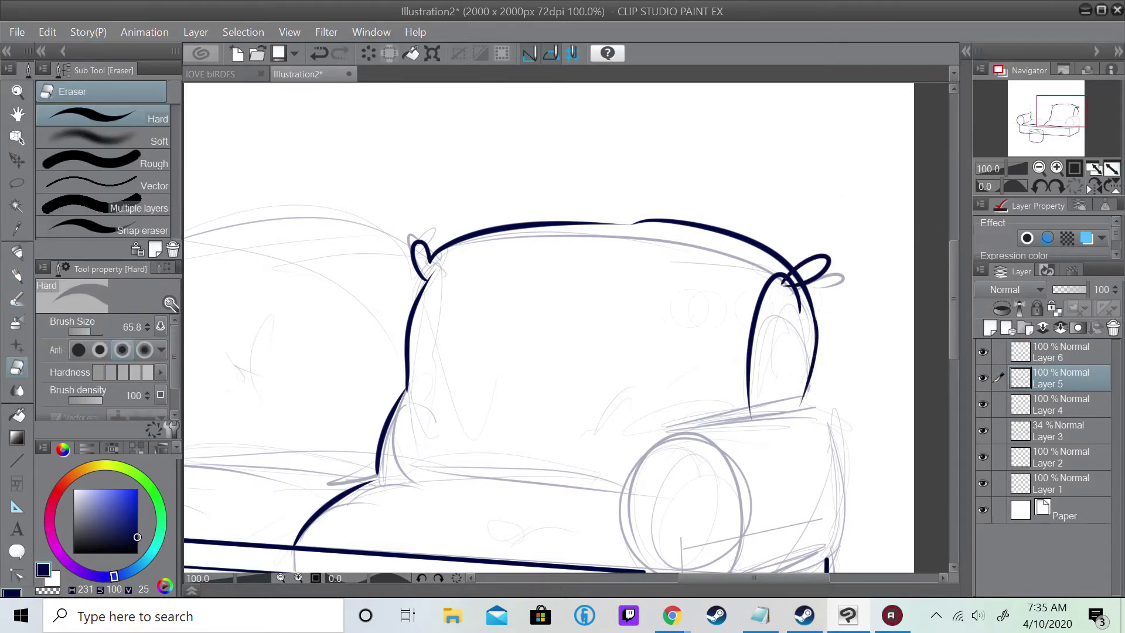
{"action": "left_click_drag", "start_coordinate": [808, 351], "coordinate": [726, 205]}
{"action": "key", "text": "alt+bracketright"}
{"action": "key", "text": "p"}
- Ink the right armrest's outer back curve, oval front and lower edge with the Real pencil, redoing strokes that miss the sketch
{"action": "mouse_move", "coordinate": [730, 251]}
{"action": "left_mouse_down"}
{"action": "mouse_move", "coordinate": [751, 270]}
{"action": "mouse_move", "coordinate": [739, 410]}
{"action": "left_mouse_up"}
{"action": "mouse_move", "coordinate": [730, 260]}
{"action": "left_mouse_down"}
{"action": "mouse_move", "coordinate": [586, 284]}
{"action": "mouse_move", "coordinate": [732, 261]}
{"action": "left_mouse_up"}
{"action": "key", "text": "ctrl+z"}
{"action": "left_click_drag", "start_coordinate": [586, 287], "coordinate": [627, 437]}
{"action": "key", "text": "ctrl+z"}
{"action": "mouse_move", "coordinate": [621, 281]}
{"action": "left_mouse_down"}
{"action": "mouse_move", "coordinate": [662, 410]}
{"action": "mouse_move", "coordinate": [621, 282]}
{"action": "left_mouse_up"}
{"action": "left_click_drag", "start_coordinate": [629, 430], "coordinate": [726, 404]}
{"action": "left_click_drag", "start_coordinate": [662, 423], "coordinate": [732, 404]}
{"action": "key", "text": "ctrl+z"}
{"action": "key", "text": "ctrl+z"}
{"action": "left_click_drag", "start_coordinate": [632, 433], "coordinate": [740, 401]}
- Ink the right back cushion's bottom edge and the details of its buttoned side panel, redoing uneven strokes
{"action": "left_click_drag", "start_coordinate": [527, 293], "coordinate": [644, 320]}
{"action": "left_click_drag", "start_coordinate": [416, 356], "coordinate": [583, 384]}
{"action": "key", "text": "ctrl+z"}
{"action": "mouse_move", "coordinate": [418, 358]}
{"action": "left_mouse_down"}
{"action": "mouse_move", "coordinate": [548, 351]}
{"action": "mouse_move", "coordinate": [691, 369]}
{"action": "mouse_move", "coordinate": [667, 369]}
{"action": "left_mouse_up"}
{"action": "key", "text": "ctrl+z"}
{"action": "left_click_drag", "start_coordinate": [527, 293], "coordinate": [644, 296]}
{"action": "left_click_drag", "start_coordinate": [752, 190], "coordinate": [741, 252]}
{"action": "mouse_move", "coordinate": [642, 290]}
{"action": "left_mouse_down"}
{"action": "mouse_move", "coordinate": [712, 241]}
{"action": "mouse_move", "coordinate": [715, 250]}
{"action": "mouse_move", "coordinate": [511, 296]}
{"action": "left_mouse_up"}
{"action": "key", "text": "ctrl+z"}
{"action": "left_click_drag", "start_coordinate": [732, 251], "coordinate": [727, 291]}
- Ink the left back cushion's curved top edge and the looped tip where it meets the right cushion
{"action": "left_click_drag", "start_coordinate": [469, 322], "coordinate": [908, 322]}
{"action": "mouse_move", "coordinate": [466, 206]}
{"action": "left_mouse_down"}
{"action": "mouse_move", "coordinate": [485, 282]}
{"action": "mouse_move", "coordinate": [475, 188]}
{"action": "mouse_move", "coordinate": [690, 165]}
{"action": "left_mouse_up"}
{"action": "key", "text": "ctrl+z"}
{"action": "left_click_drag", "start_coordinate": [812, 209], "coordinate": [665, 160]}
{"action": "left_click_drag", "start_coordinate": [788, 194], "coordinate": [801, 153]}
- Ink the left back cushion's wavy bottom edge with its corner tip and add a curved crease at its center
{"action": "left_click_drag", "start_coordinate": [491, 399], "coordinate": [612, 391]}
{"action": "left_click_drag", "start_coordinate": [586, 392], "coordinate": [744, 418]}
{"action": "key", "text": "ctrl+z"}
{"action": "key", "text": "ctrl+z"}
{"action": "left_click_drag", "start_coordinate": [589, 393], "coordinate": [741, 409]}
{"action": "left_click_drag", "start_coordinate": [487, 392], "coordinate": [458, 399]}
{"action": "left_click_drag", "start_coordinate": [620, 311], "coordinate": [670, 267]}
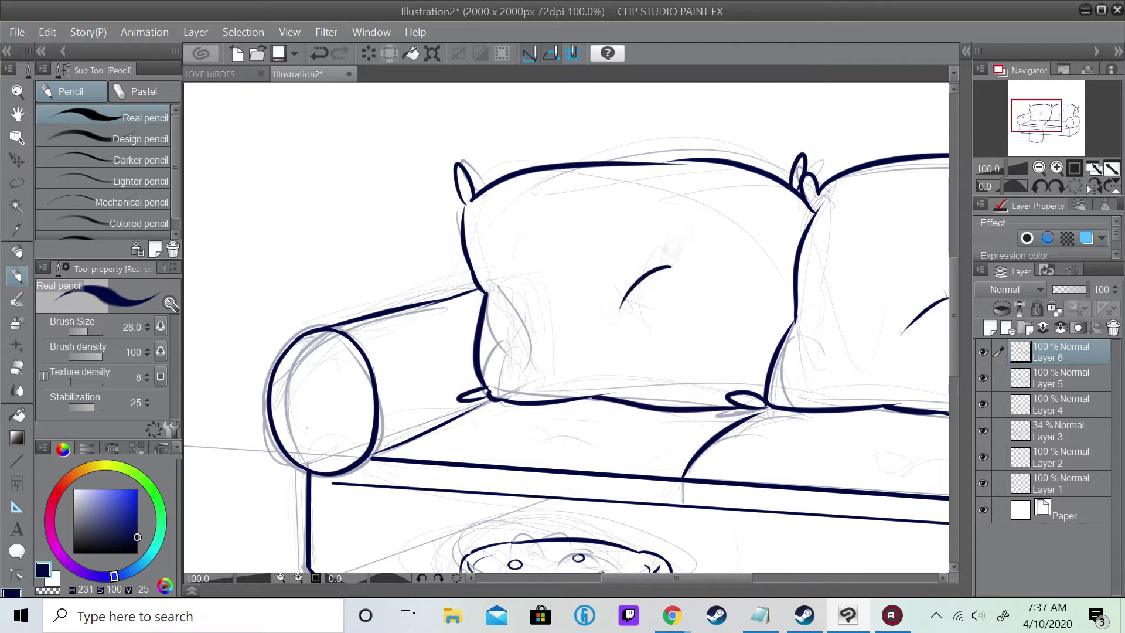
- Hide the faded sketch on Layer 3 and merge the upper line art layers into Layer 4
{"action": "key", "text": "ctrl+minus"}
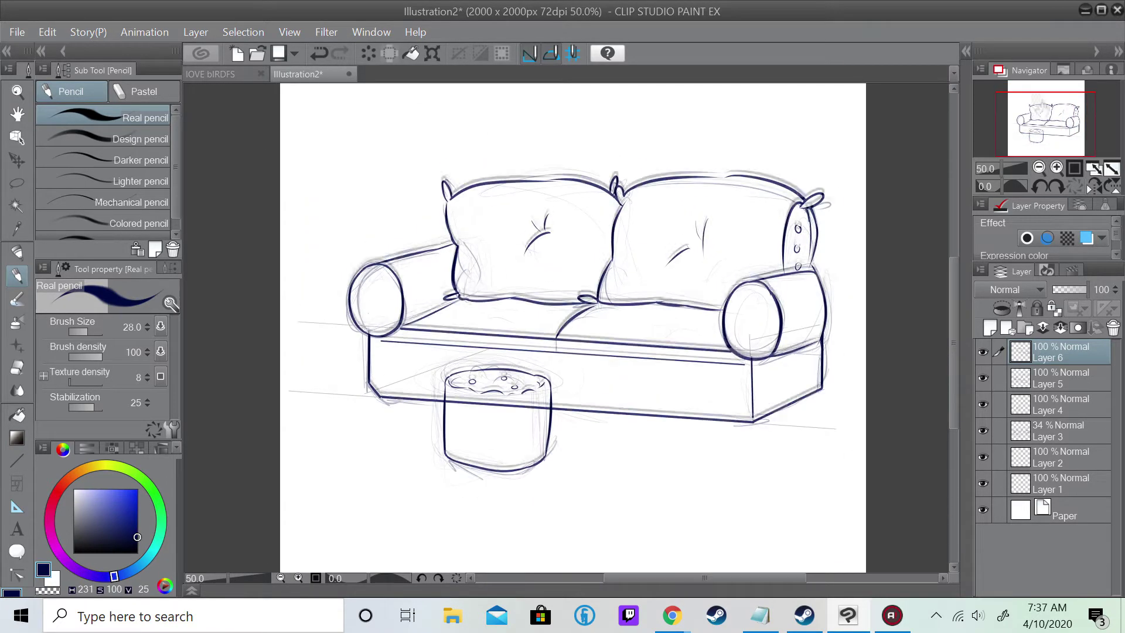
{"action": "left_click", "coordinate": [982, 430]}
{"action": "right_click", "coordinate": [1054, 351]}
{"action": "left_click", "coordinate": [955, 502]}
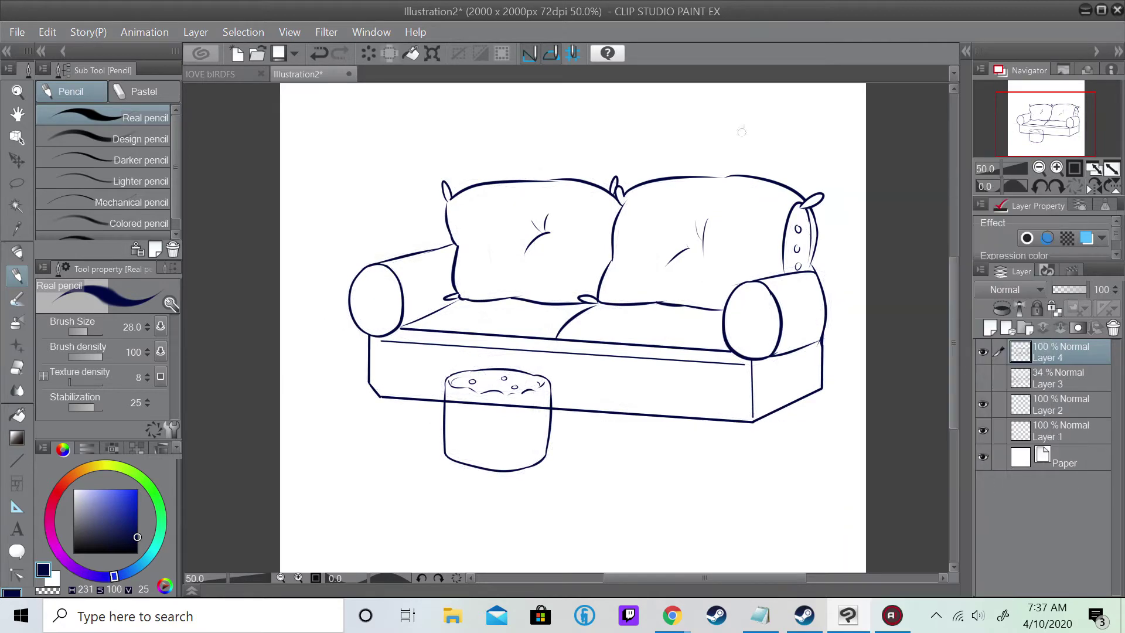
- Erase the sofa's base line where it crosses the pouf
{"action": "key", "text": "e"}
{"action": "key", "text": "ctrl+e"}
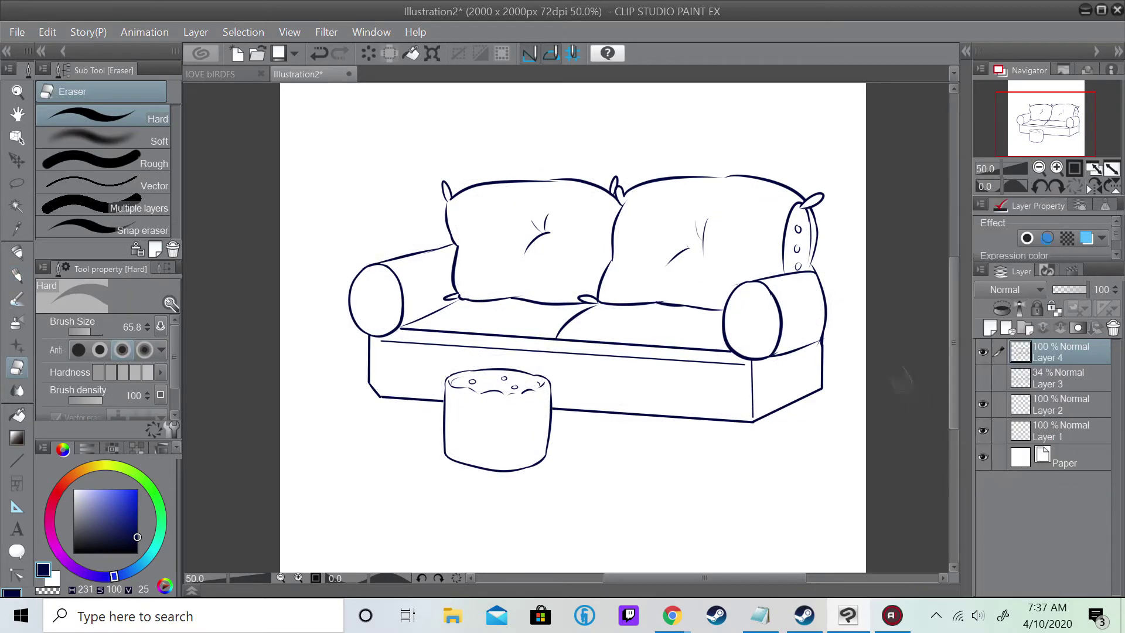
- Draw a straight floor line across the whole canvas on Layer 2 and erase the part that crosses the sofa
{"action": "left_click", "coordinate": [1090, 401]}
{"action": "key", "text": "u"}
{"action": "left_click_drag", "start_coordinate": [914, 335], "coordinate": [234, 321]}
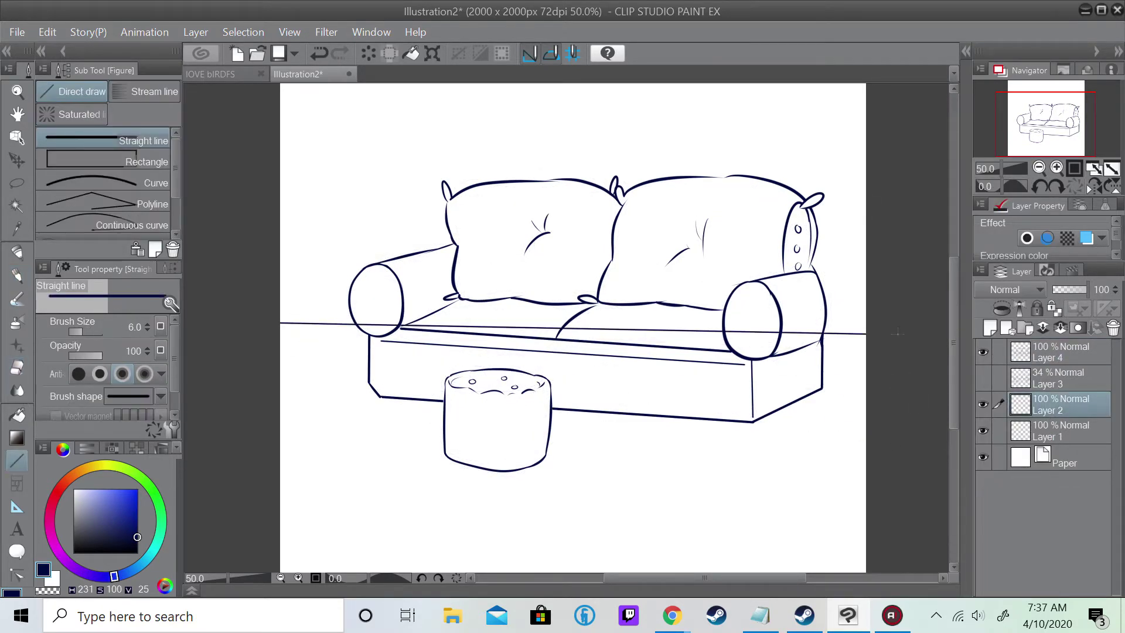
{"action": "left_click", "coordinate": [329, 55]}
{"action": "key", "text": "ctrl+minus"}
{"action": "left_click_drag", "start_coordinate": [293, 325], "coordinate": [834, 338]}
{"action": "key", "text": "e"}
{"action": "left_click_drag", "start_coordinate": [472, 331], "coordinate": [690, 337]}
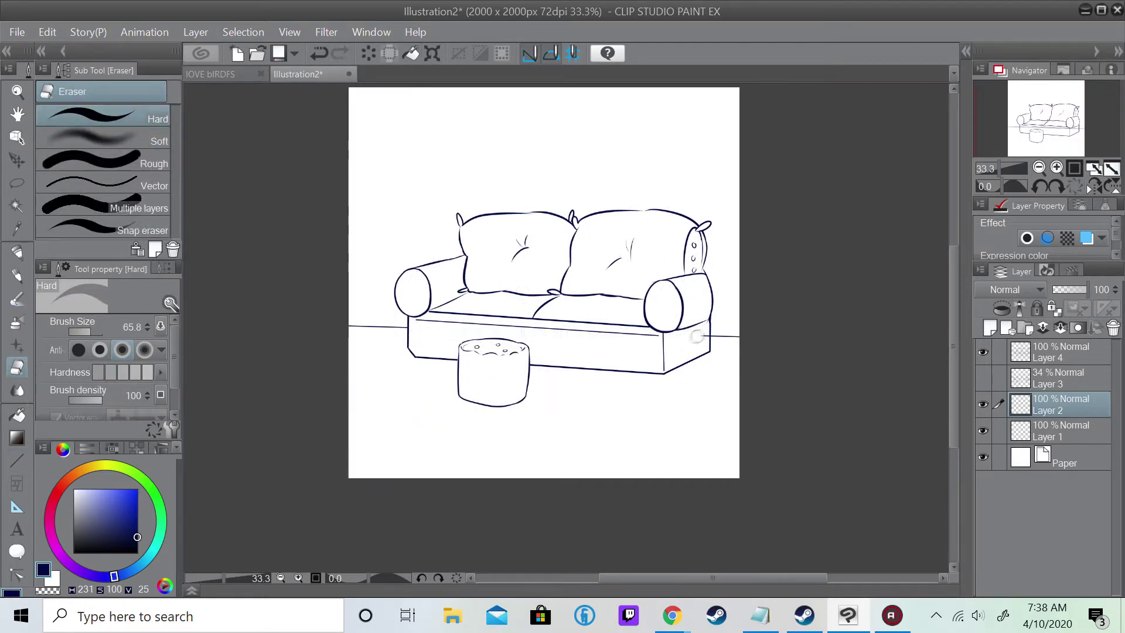
- Hide the floor line layer and replace the old sketch layer with an empty layer beneath the line art
{"action": "left_click", "coordinate": [982, 404]}
{"action": "left_click", "coordinate": [982, 378]}
{"action": "left_click", "coordinate": [1054, 378]}
{"action": "left_click_drag", "start_coordinate": [1063, 289], "coordinate": [1101, 290]}
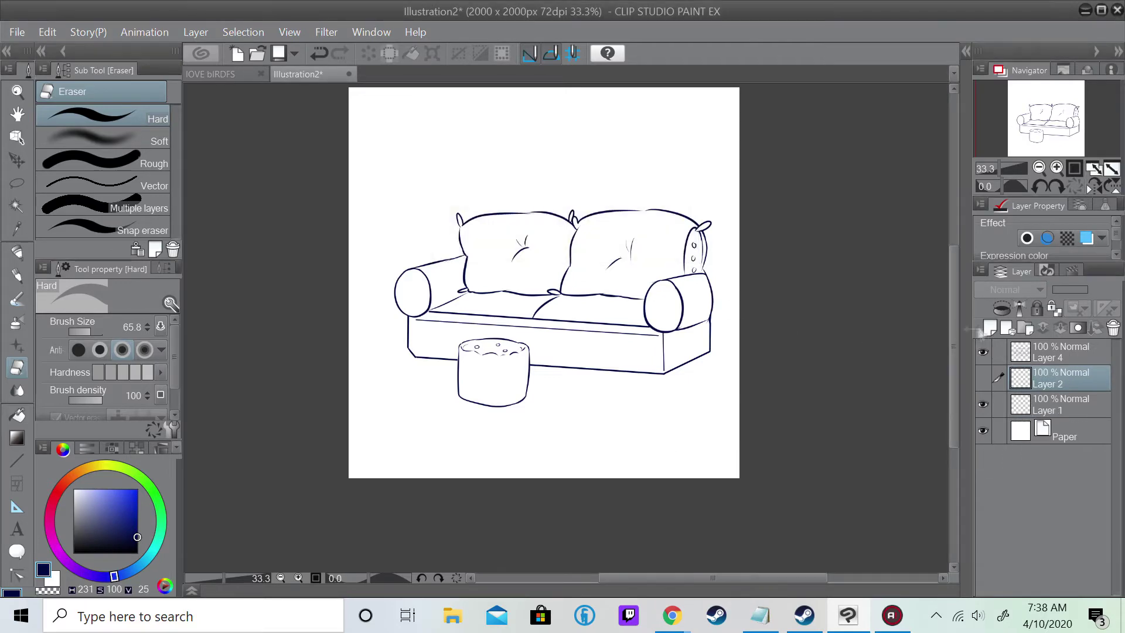
- Auto-select the empty area around the furniture with reference to all layers and invert the selection
{"action": "key", "text": "w"}
{"action": "left_click", "coordinate": [1054, 352]}
{"action": "left_click", "coordinate": [590, 394]}
{"action": "left_click", "coordinate": [244, 32]}
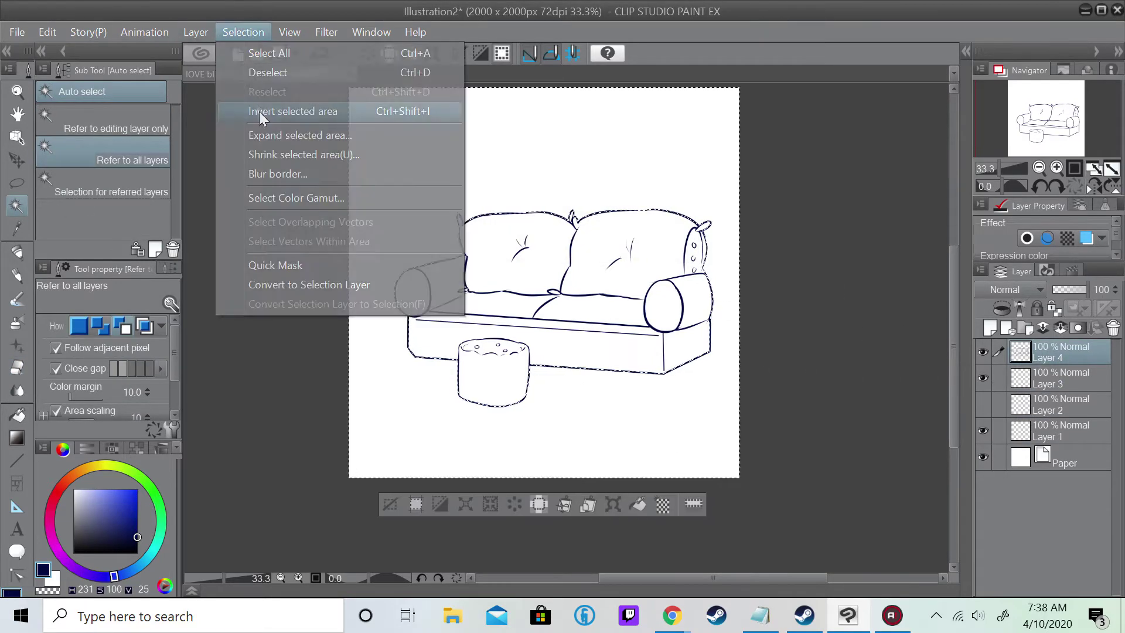
{"action": "left_click", "coordinate": [258, 113]}
- Fill the selected sofa and pouf with pale lavender (H 231, S 15, V 94) on Layer 3 and deselect
{"action": "left_click", "coordinate": [82, 493]}
{"action": "key", "text": "g"}
{"action": "left_click", "coordinate": [1055, 377]}
{"action": "left_click", "coordinate": [528, 352]}
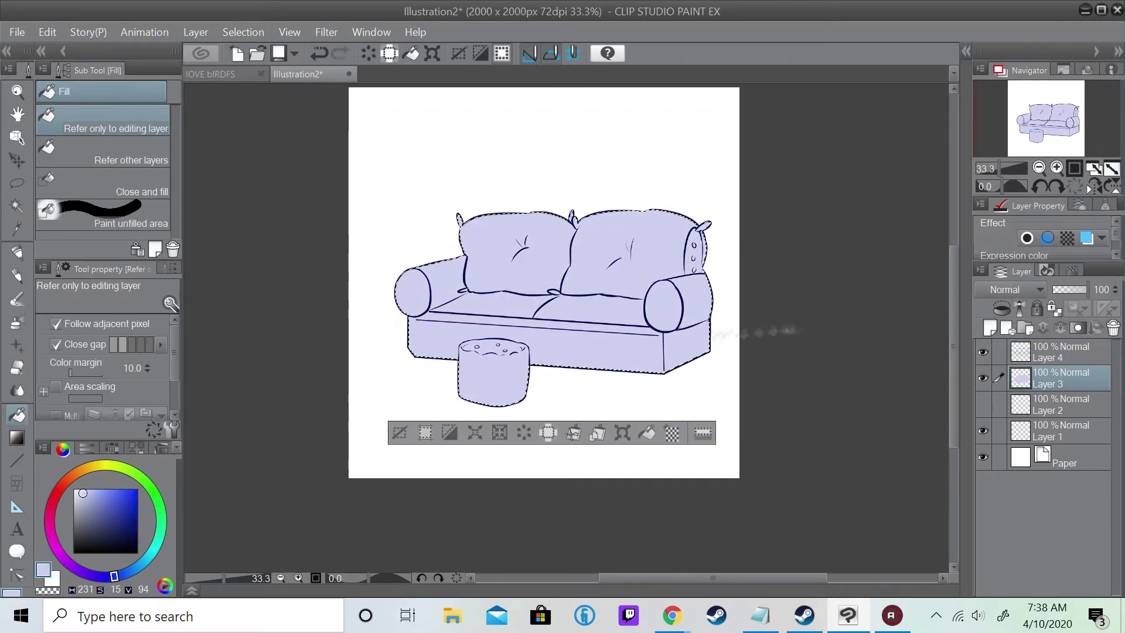
{"action": "key", "text": "ctrl+d"}
- Show the floor line layer again and group Layers 2, 3 and 4 in a new collapsed folder
{"action": "scroll", "coordinate": [797, 327], "scroll_direction": "up", "scroll_amount": 1}
{"action": "scroll", "coordinate": [498, 328], "scroll_direction": "down", "scroll_amount": 1}
{"action": "left_click", "coordinate": [982, 404]}
{"action": "right_click", "coordinate": [1062, 349]}
{"action": "left_click", "coordinate": [990, 499]}
{"action": "left_click", "coordinate": [990, 328]}
{"action": "left_click", "coordinate": [1024, 327]}
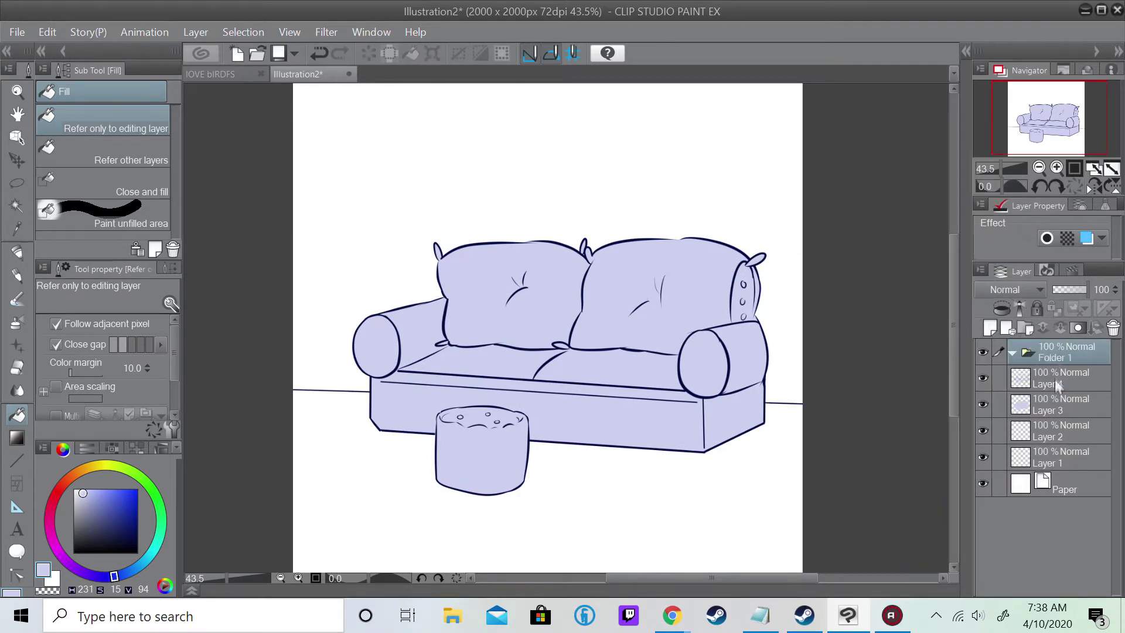
{"action": "left_click", "coordinate": [1066, 403]}
{"action": "left_click_drag", "start_coordinate": [1054, 430], "coordinate": [1064, 351]}
{"action": "left_click", "coordinate": [1012, 353]}
- Add two new layers above the furniture folder, lower the folder's opacity to 36% and make Layer 5 active for the pencil
{"action": "left_click", "coordinate": [990, 327]}
{"action": "left_click", "coordinate": [989, 327]}
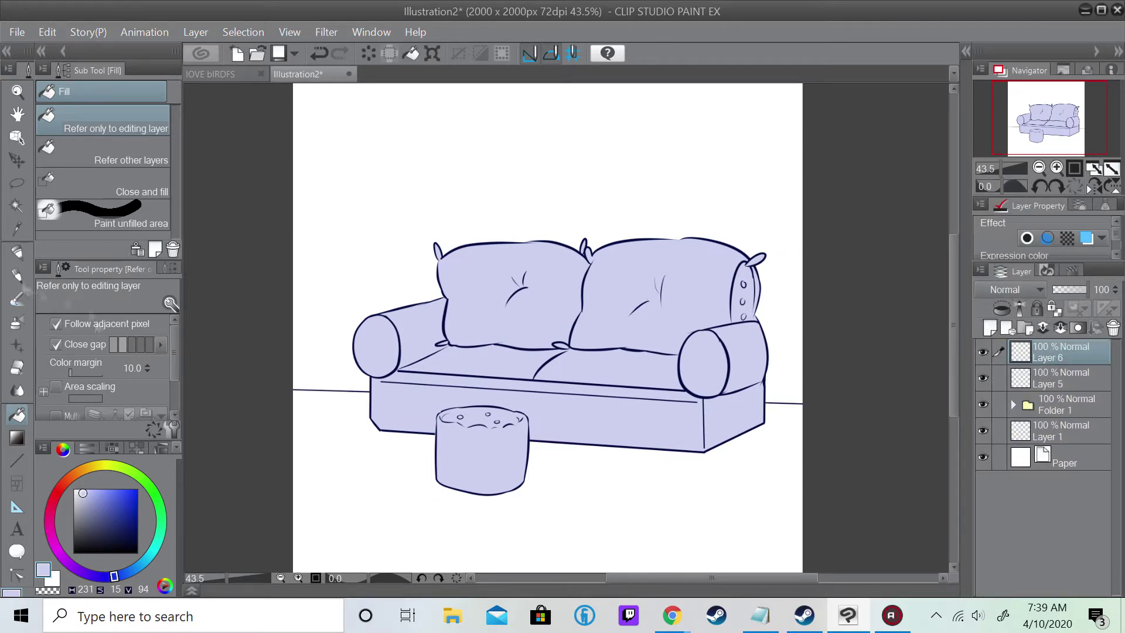
{"action": "key", "text": "p"}
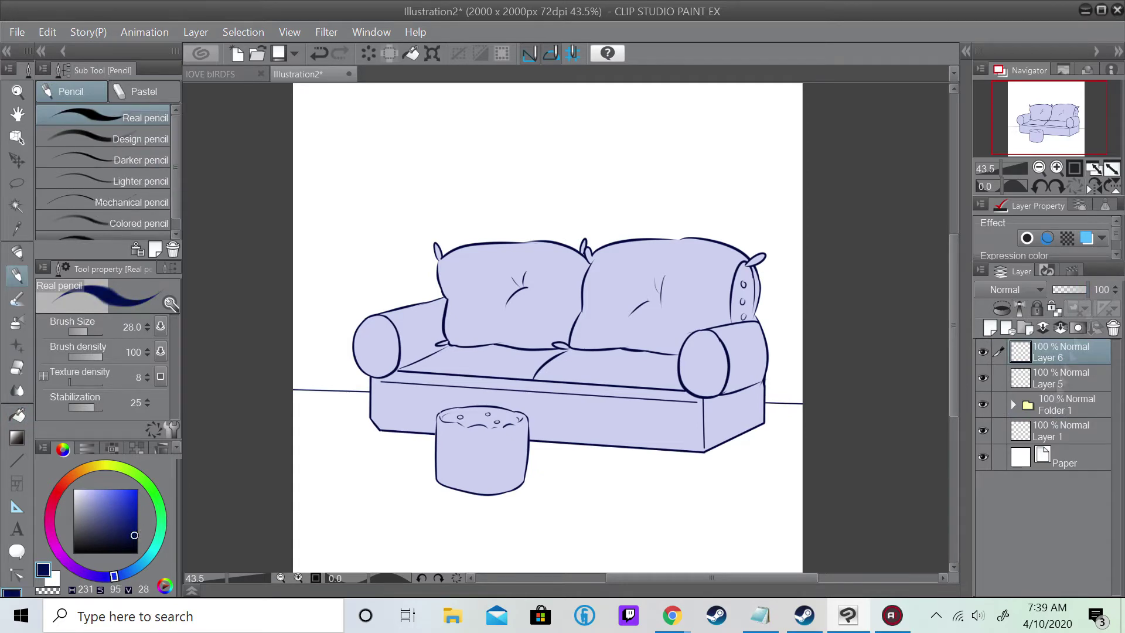
{"action": "left_click", "coordinate": [1065, 291]}
{"action": "left_click", "coordinate": [1054, 378]}
{"action": "scroll", "coordinate": [1031, 139], "scroll_direction": "up", "scroll_amount": 3}
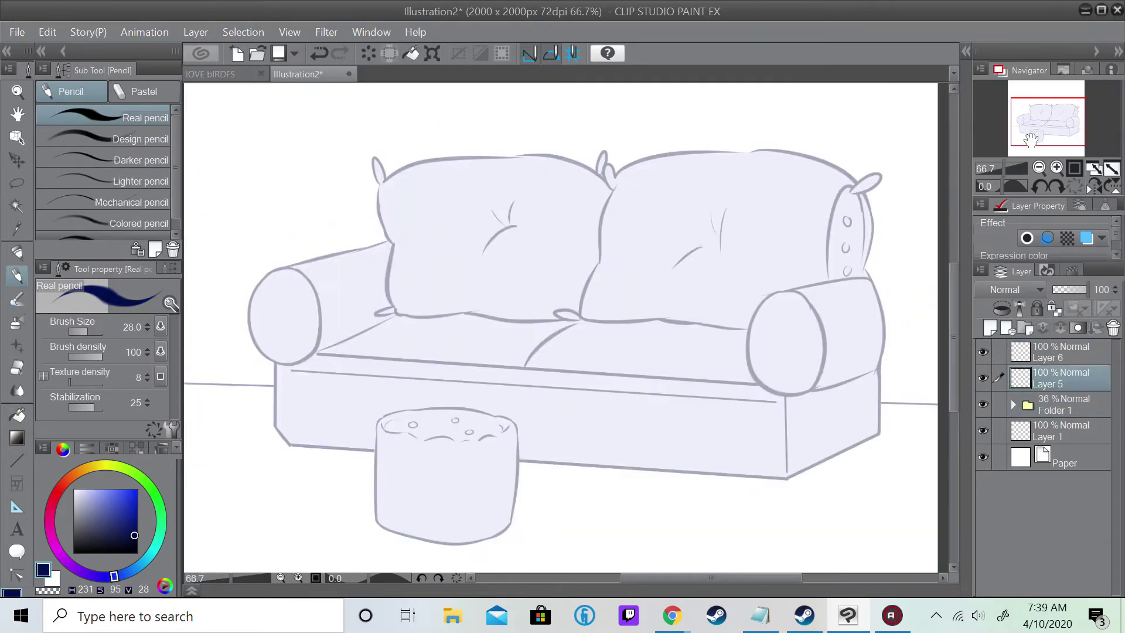
- Set the Real pencil to size 15 and sketch a character's round head with muzzle and ears over the left armrest
{"action": "mouse_move", "coordinate": [153, 293]}
{"action": "left_mouse_down"}
{"action": "mouse_move", "coordinate": [135, 293]}
{"action": "mouse_move", "coordinate": [153, 287]}
{"action": "left_mouse_up"}
{"action": "left_click_drag", "start_coordinate": [556, 263], "coordinate": [621, 333]}
{"action": "left_click_drag", "start_coordinate": [452, 301], "coordinate": [448, 332]}
{"action": "left_click_drag", "start_coordinate": [487, 296], "coordinate": [483, 333]}
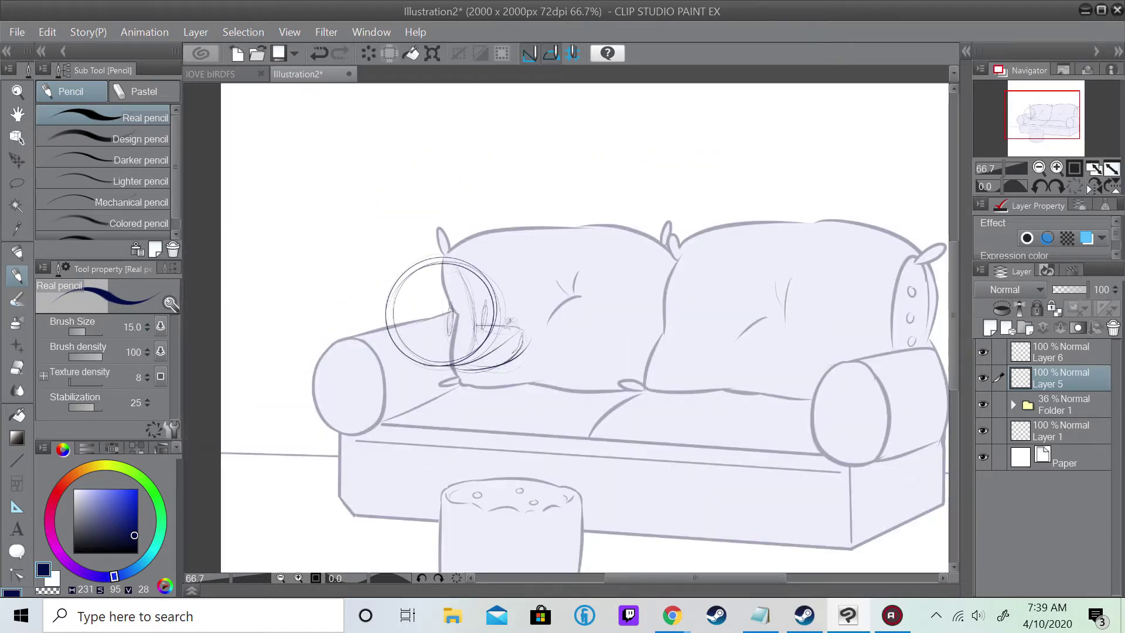
{"action": "left_click_drag", "start_coordinate": [479, 294], "coordinate": [437, 261]}
{"action": "left_click_drag", "start_coordinate": [384, 287], "coordinate": [375, 319]}
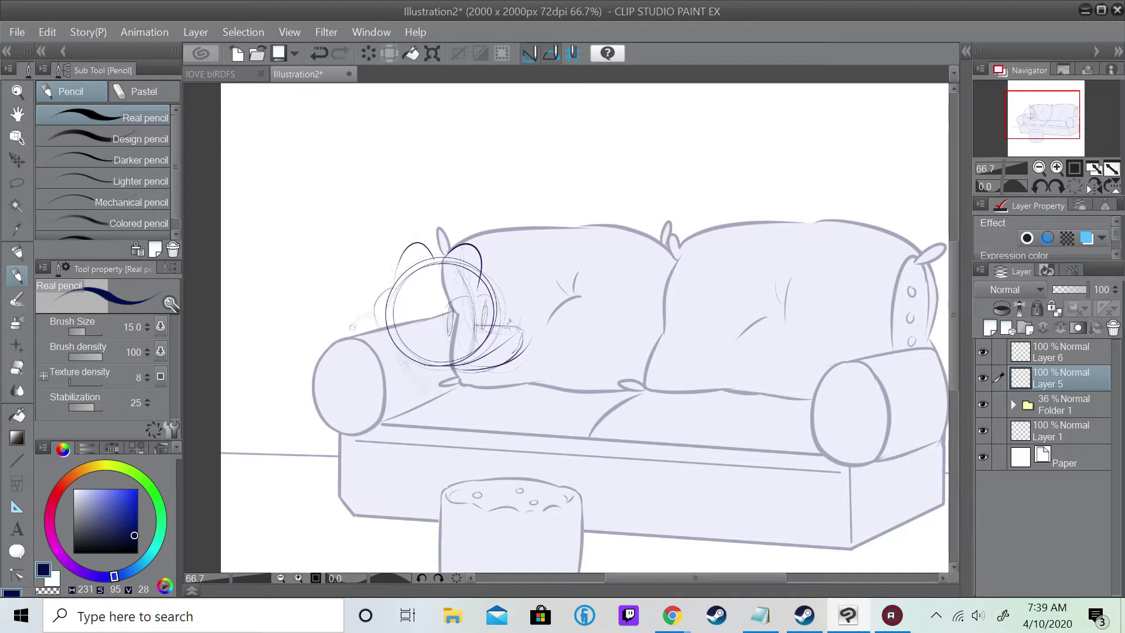
- Sketch the corner-tipped pillow shape below the head and the character's rounded torso on the left seat cushion
{"action": "left_click_drag", "start_coordinate": [382, 404], "coordinate": [460, 393]}
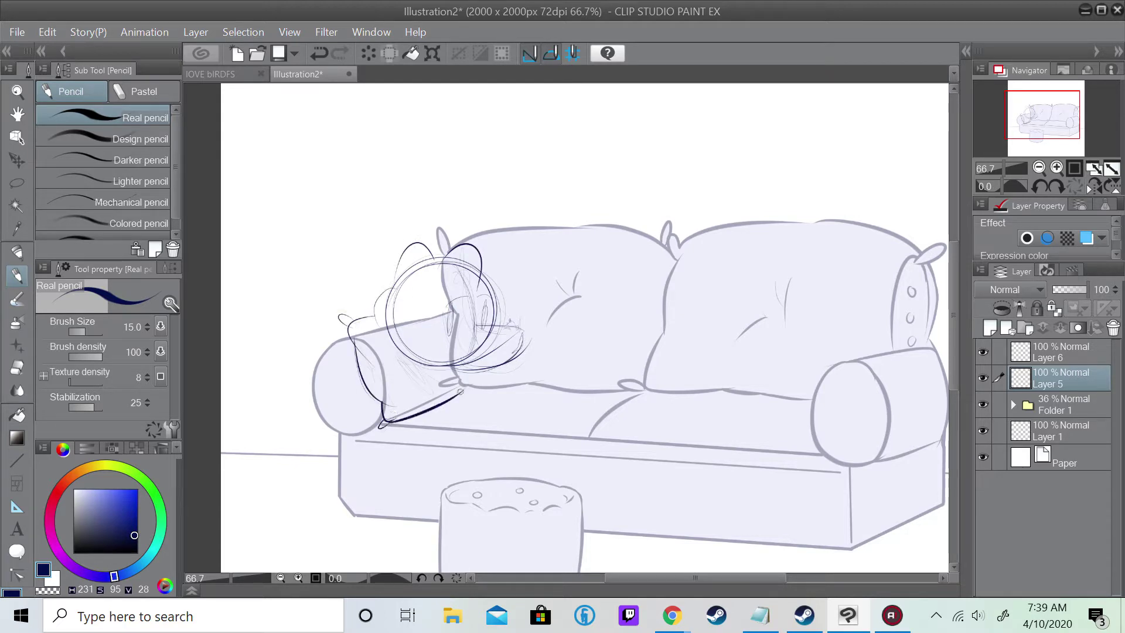
{"action": "left_click_drag", "start_coordinate": [394, 346], "coordinate": [425, 409]}
{"action": "mouse_move", "coordinate": [429, 413]}
{"action": "left_mouse_down"}
{"action": "mouse_move", "coordinate": [497, 427]}
{"action": "mouse_move", "coordinate": [524, 352]}
{"action": "left_mouse_up"}
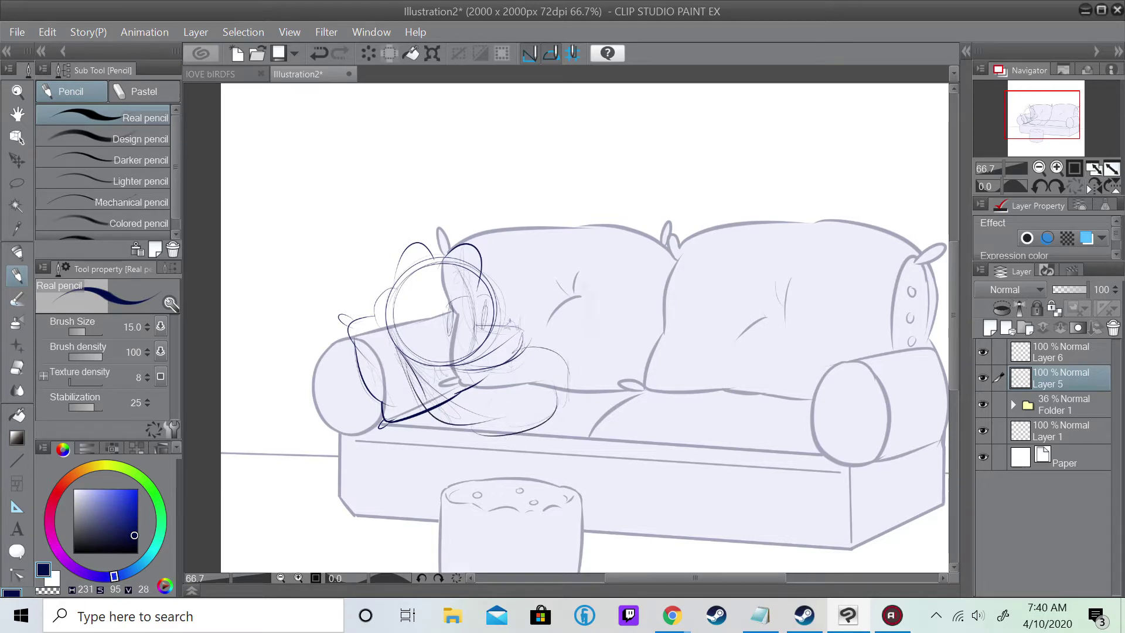
- Sketch a thick curved tail sweeping from the torso over the seat's front edge to a pointed tip
{"action": "left_click_drag", "start_coordinate": [571, 382], "coordinate": [640, 436]}
{"action": "mouse_move", "coordinate": [521, 429]}
{"action": "left_mouse_down"}
{"action": "mouse_move", "coordinate": [636, 492]}
{"action": "mouse_move", "coordinate": [672, 437]}
{"action": "left_mouse_up"}
{"action": "left_click_drag", "start_coordinate": [575, 380], "coordinate": [674, 480]}
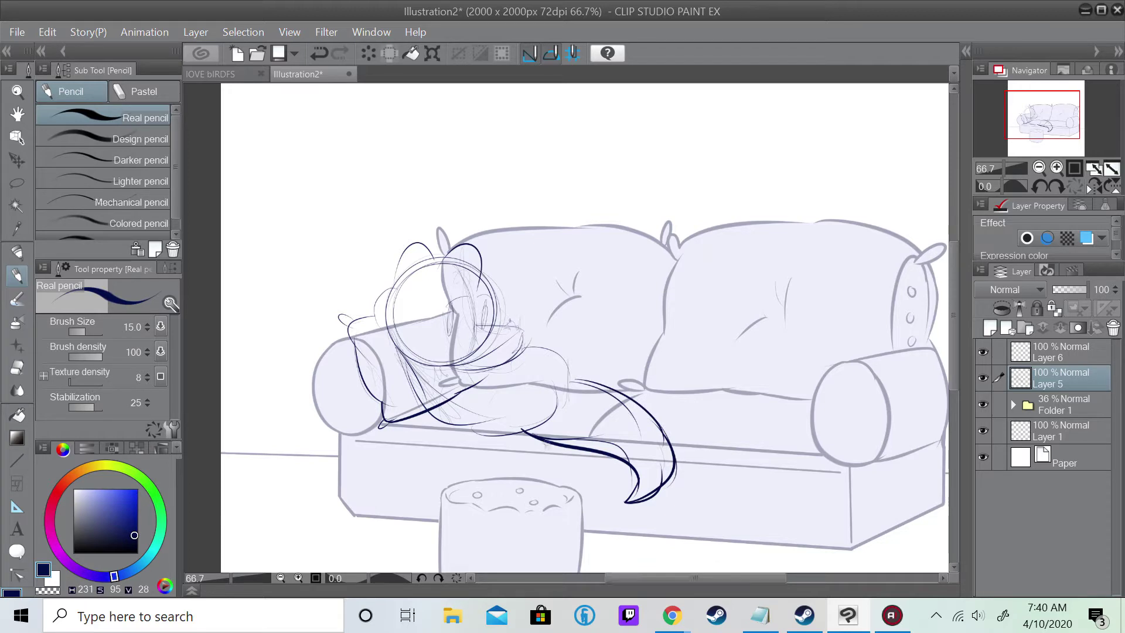
- Sketch the limb lines down to the pouf, the arched line beside the tail, and small notches near the tail's tip
{"action": "left_click_drag", "start_coordinate": [455, 368], "coordinate": [455, 476]}
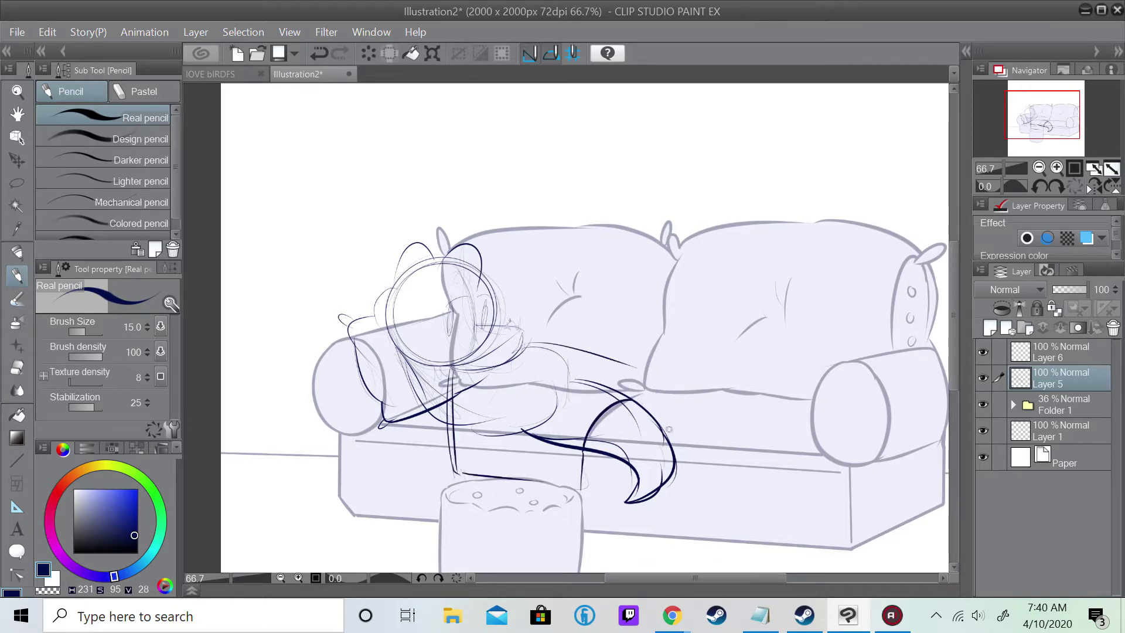
{"action": "left_click_drag", "start_coordinate": [581, 481], "coordinate": [614, 400]}
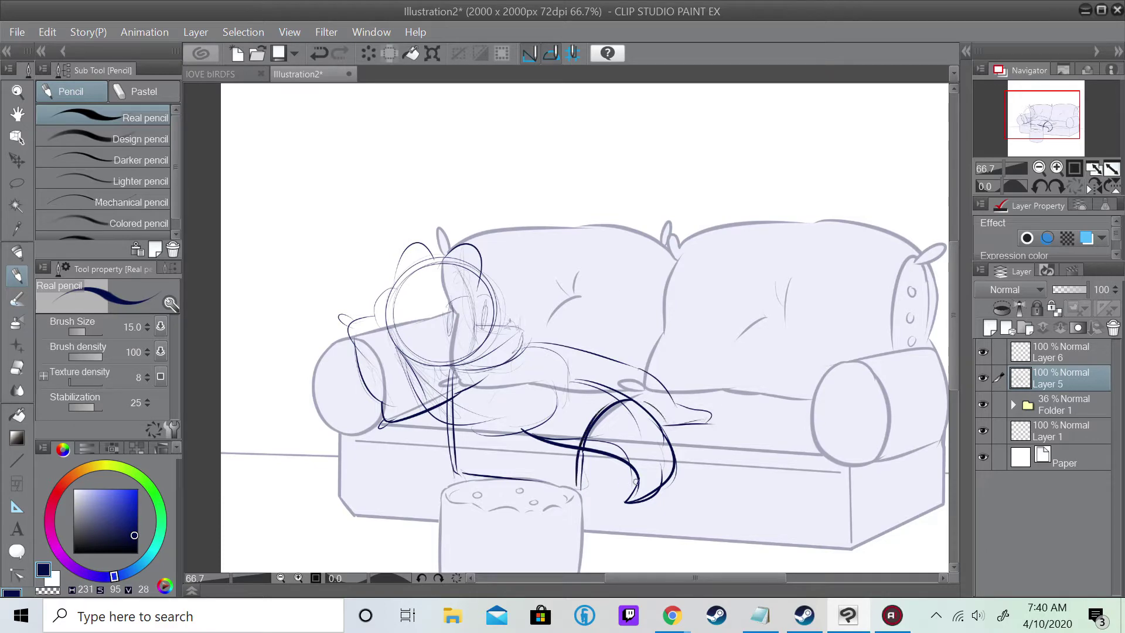
{"action": "left_click_drag", "start_coordinate": [608, 451], "coordinate": [631, 472]}
{"action": "mouse_move", "coordinate": [696, 589]}
{"action": "left_mouse_down"}
{"action": "mouse_move", "coordinate": [678, 479]}
{"action": "mouse_move", "coordinate": [679, 555]}
{"action": "left_mouse_up"}
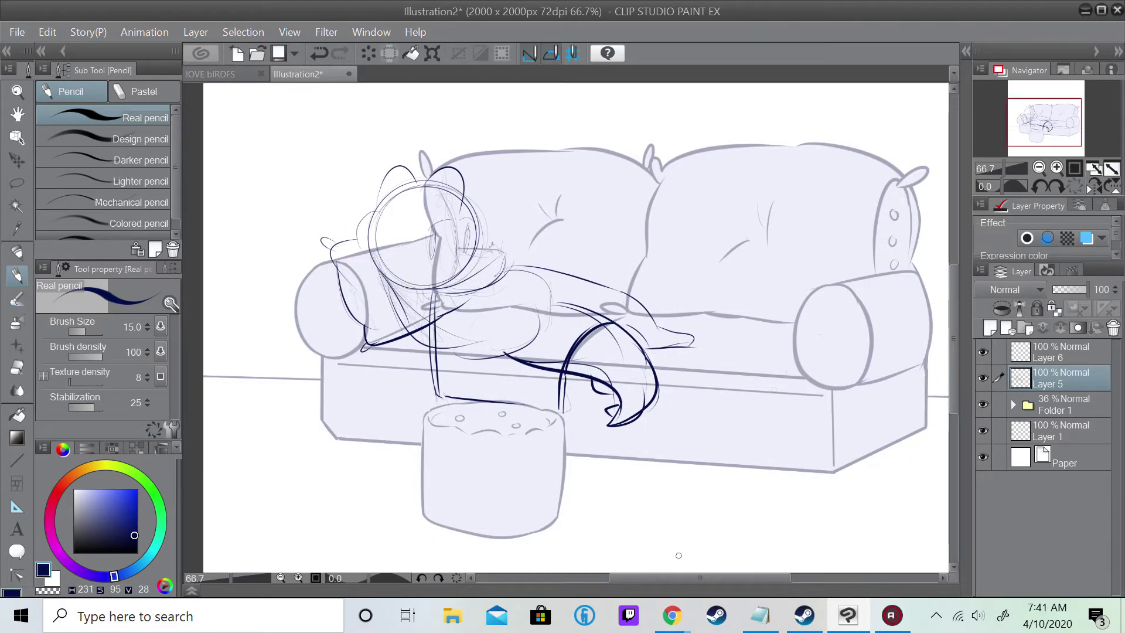
- Draw bolder neck and chest edges from beneath the head down to the pouf, redoing the strokes
{"action": "key", "text": "ctrl+z"}
{"action": "left_click_drag", "start_coordinate": [366, 259], "coordinate": [426, 341]}
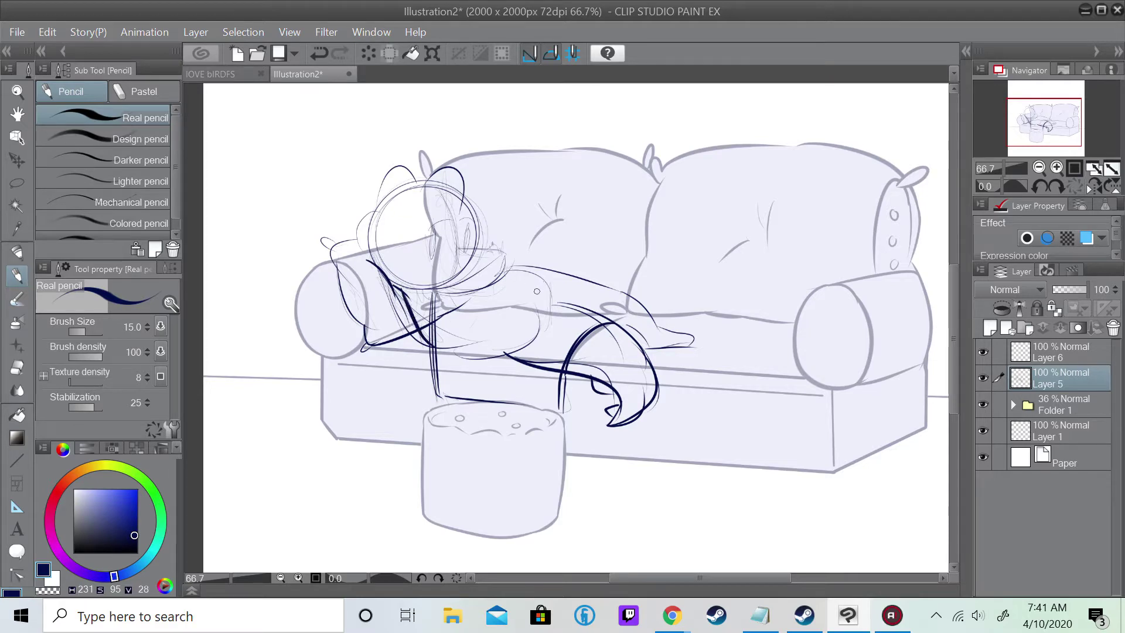
{"action": "key", "text": "ctrl+z"}
{"action": "left_click_drag", "start_coordinate": [509, 270], "coordinate": [443, 382]}
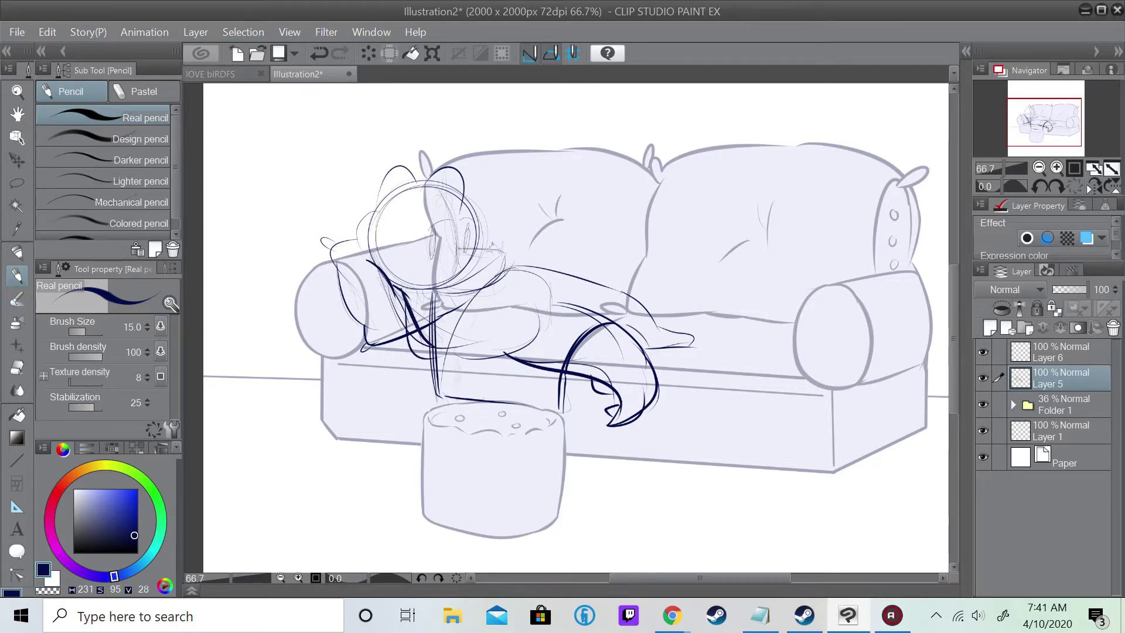
{"action": "key", "text": "ctrl+z"}
{"action": "left_click_drag", "start_coordinate": [507, 272], "coordinate": [442, 392]}
{"action": "left_click_drag", "start_coordinate": [472, 299], "coordinate": [438, 405]}
- Erase the overlapping construction lines between the neck and the chest
{"action": "scroll", "coordinate": [408, 238], "scroll_direction": "up", "scroll_amount": 2}
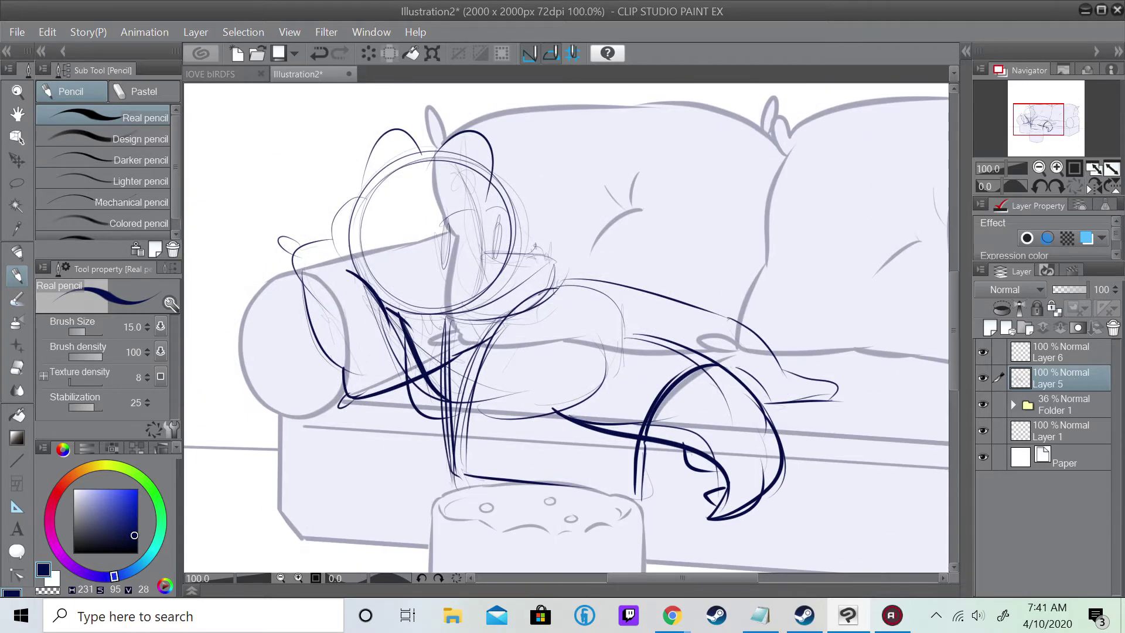
{"action": "key", "text": "e"}
{"action": "left_click_drag", "start_coordinate": [448, 311], "coordinate": [421, 393]}
{"action": "mouse_move", "coordinate": [410, 305]}
{"action": "left_mouse_down"}
{"action": "mouse_move", "coordinate": [446, 387]}
{"action": "mouse_move", "coordinate": [436, 410]}
{"action": "left_mouse_up"}
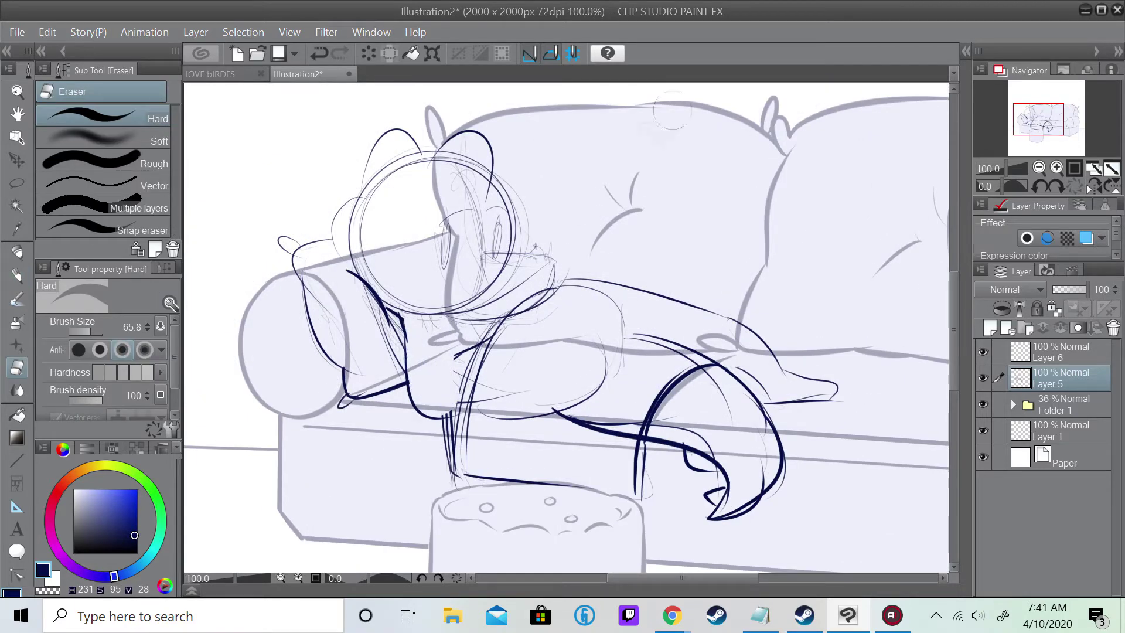
- Erase the old tail and redraw it as a wide crescent curving upward in front of the sofa base
{"action": "mouse_move", "coordinate": [762, 398]}
{"action": "left_mouse_down"}
{"action": "mouse_move", "coordinate": [680, 480]}
{"action": "mouse_move", "coordinate": [850, 457]}
{"action": "left_mouse_up"}
{"action": "key", "text": "p"}
{"action": "left_click_drag", "start_coordinate": [679, 392], "coordinate": [850, 432]}
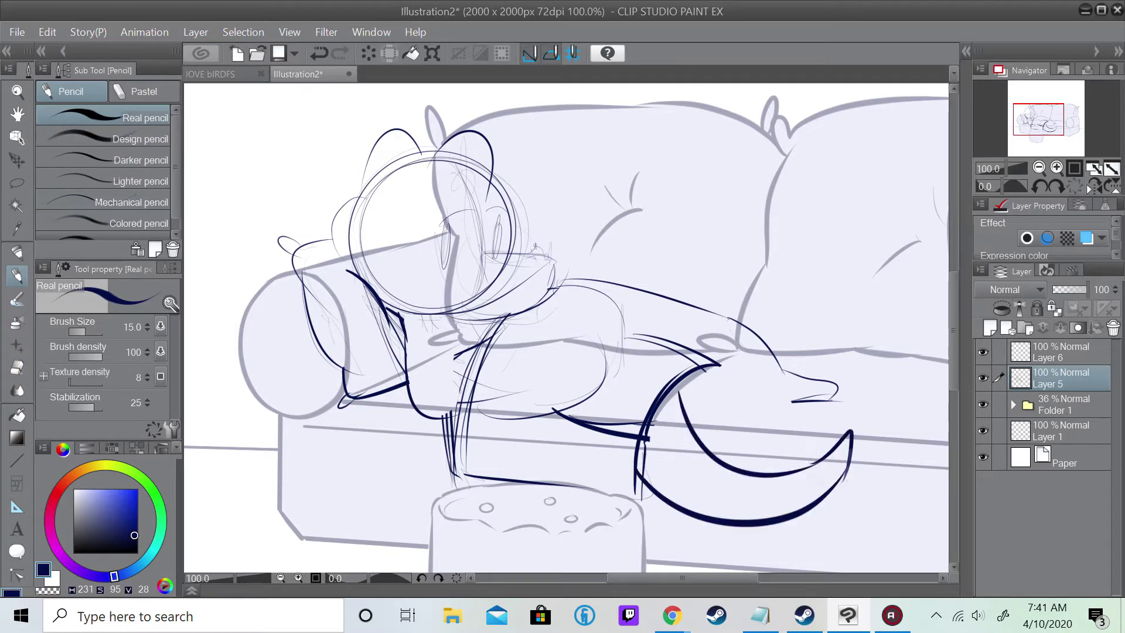
- Undo the rounded shapes inside the crescent tail and draw small rounded bumps along its underside instead
{"action": "left_click_drag", "start_coordinate": [803, 487], "coordinate": [823, 479]}
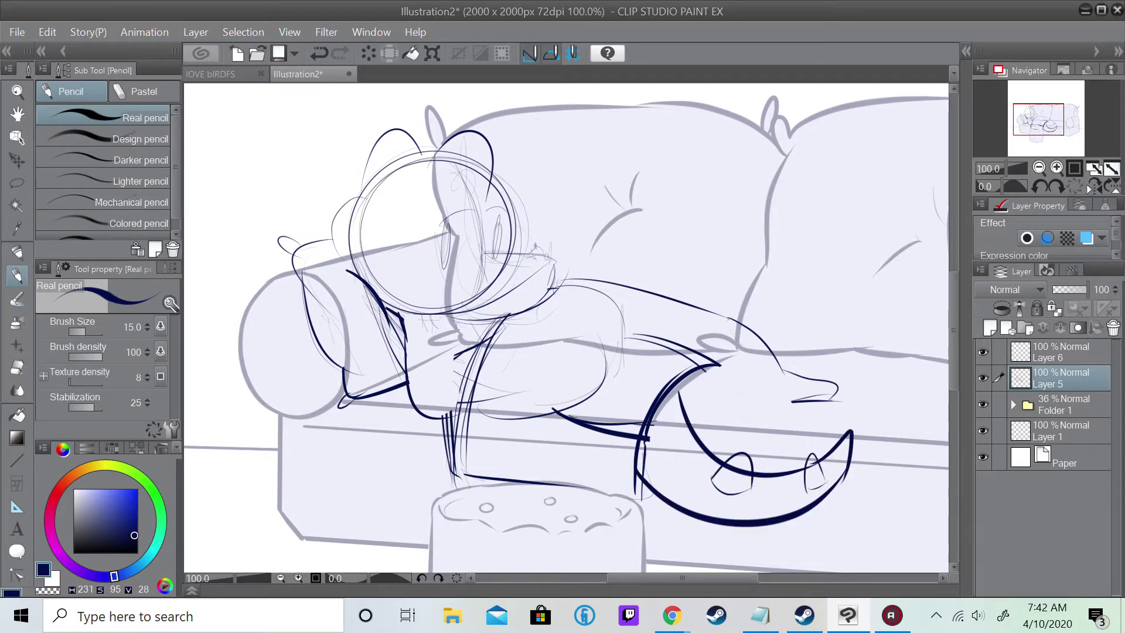
{"action": "left_click_drag", "start_coordinate": [645, 352], "coordinate": [529, 318]}
{"action": "key", "text": "ctrl+z"}
{"action": "key", "text": "ctrl+z"}
{"action": "mouse_move", "coordinate": [540, 464]}
{"action": "left_mouse_down"}
{"action": "mouse_move", "coordinate": [589, 501]}
{"action": "mouse_move", "coordinate": [677, 508]}
{"action": "left_mouse_up"}
{"action": "left_click_drag", "start_coordinate": [718, 432], "coordinate": [735, 458]}
{"action": "scroll", "coordinate": [566, 328], "scroll_direction": "down", "scroll_amount": 2}
{"action": "scroll", "coordinate": [565, 328], "scroll_direction": "up", "scroll_amount": 2}
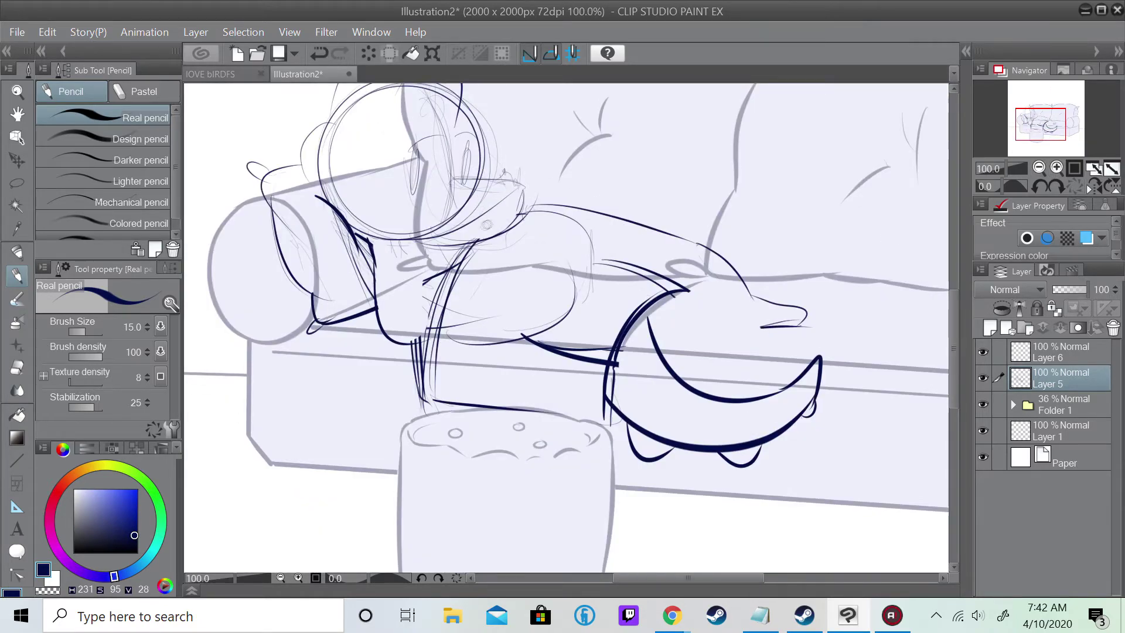
- Draw the underside and pointed end of the limb stretched along the seat and erase the leftover lines beside it
{"action": "scroll", "coordinate": [525, 189], "scroll_direction": "down", "scroll_amount": 2}
{"action": "mouse_move", "coordinate": [369, 399]}
{"action": "left_mouse_down"}
{"action": "mouse_move", "coordinate": [498, 410]}
{"action": "mouse_move", "coordinate": [571, 366]}
{"action": "left_mouse_up"}
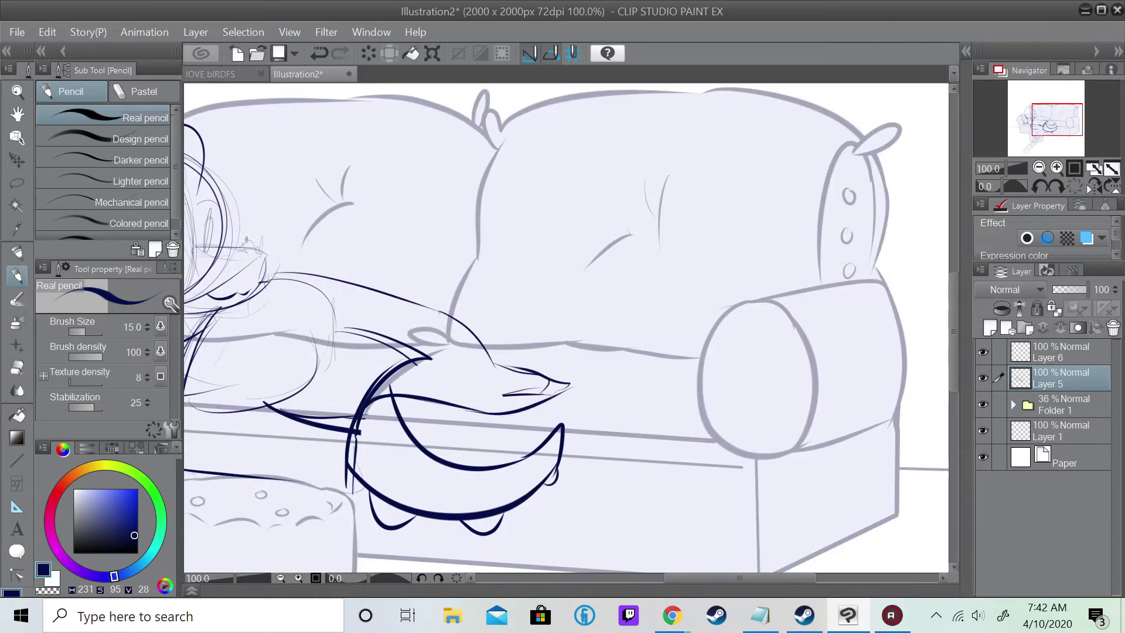
{"action": "scroll", "coordinate": [571, 366], "scroll_direction": "up", "scroll_amount": 2}
{"action": "key", "text": "e"}
{"action": "mouse_move", "coordinate": [577, 305]}
{"action": "left_mouse_down"}
{"action": "mouse_move", "coordinate": [528, 345]}
{"action": "mouse_move", "coordinate": [486, 287]}
{"action": "mouse_move", "coordinate": [438, 269]}
{"action": "left_mouse_up"}
- Sketch the lower body edges running down both sides of the pouf to the floor, redoing the right-hand edge
{"action": "scroll", "coordinate": [438, 269], "scroll_direction": "down", "scroll_amount": 2}
{"action": "key", "text": "p"}
{"action": "mouse_move", "coordinate": [499, 364]}
{"action": "left_mouse_down"}
{"action": "mouse_move", "coordinate": [487, 432]}
{"action": "mouse_move", "coordinate": [419, 459]}
{"action": "mouse_move", "coordinate": [482, 481]}
{"action": "left_mouse_up"}
{"action": "left_click_drag", "start_coordinate": [734, 360], "coordinate": [621, 434]}
{"action": "key", "text": "ctrl+z"}
{"action": "mouse_move", "coordinate": [768, 342]}
{"action": "left_mouse_down"}
{"action": "mouse_move", "coordinate": [615, 439]}
{"action": "mouse_move", "coordinate": [639, 482]}
{"action": "left_mouse_up"}
- Erase the overlapping torso and tail base lines above the pouf
{"action": "key", "text": "e"}
{"action": "left_click_drag", "start_coordinate": [630, 351], "coordinate": [603, 457]}
{"action": "left_click_drag", "start_coordinate": [680, 349], "coordinate": [700, 358]}
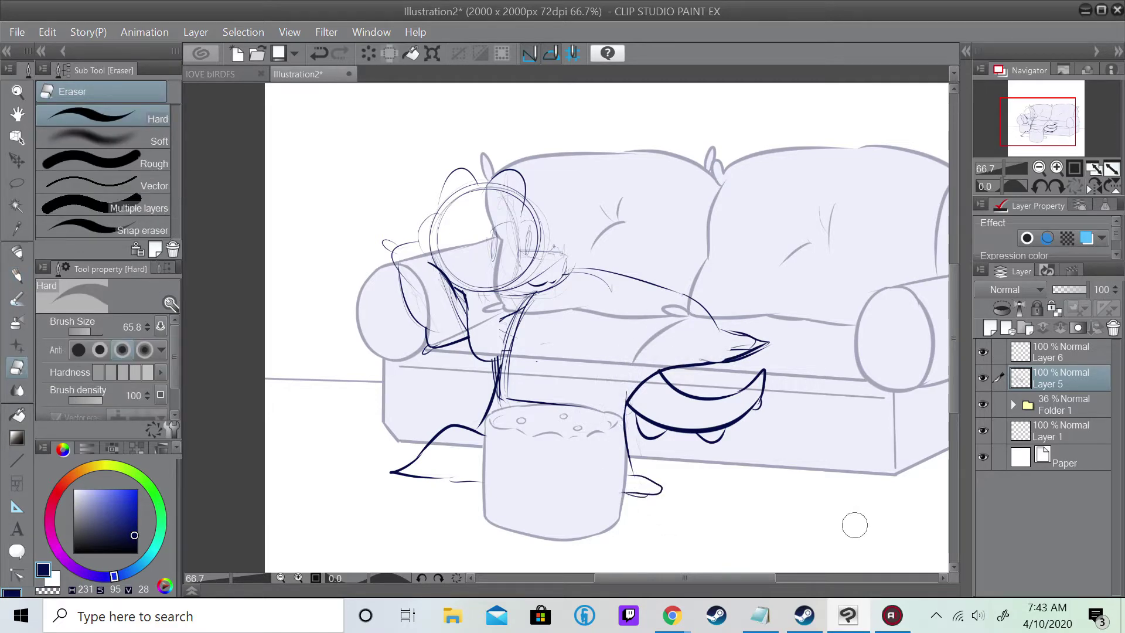
{"action": "left_click_drag", "start_coordinate": [855, 525], "coordinate": [793, 518]}
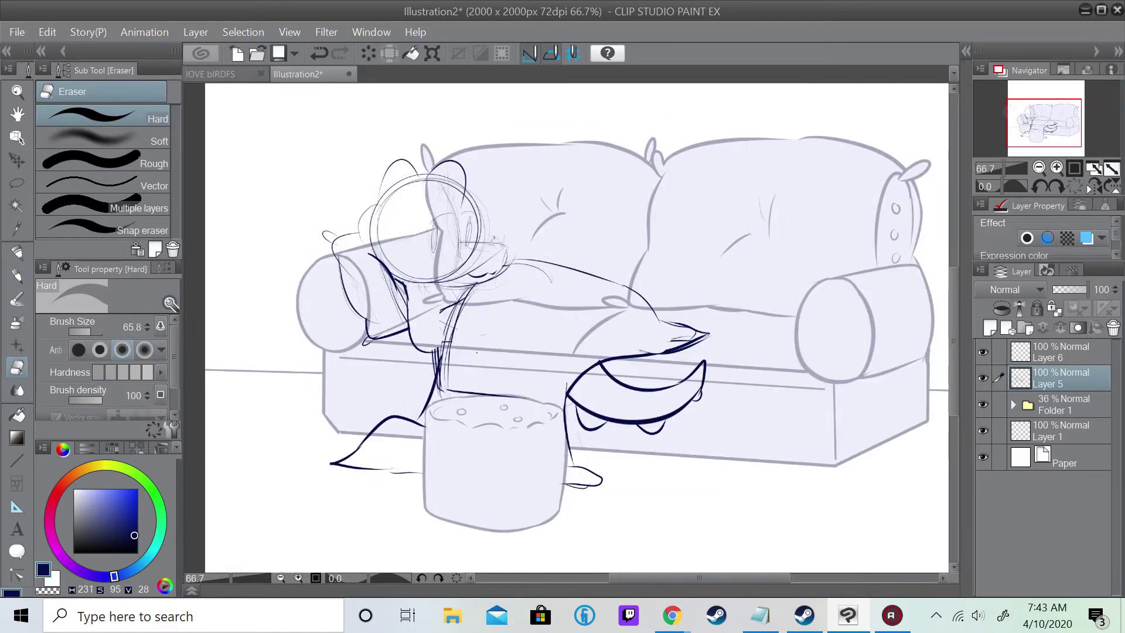
- Redraw the tip of the limb stretched along the seat and add short vertical strokes to the body above the pouf
{"action": "key", "text": "p"}
{"action": "mouse_move", "coordinate": [576, 353]}
{"action": "left_mouse_down"}
{"action": "mouse_move", "coordinate": [664, 324]}
{"action": "mouse_move", "coordinate": [643, 299]}
{"action": "left_mouse_up"}
{"action": "key", "text": "ctrl+z"}
{"action": "left_click_drag", "start_coordinate": [713, 333], "coordinate": [668, 350]}
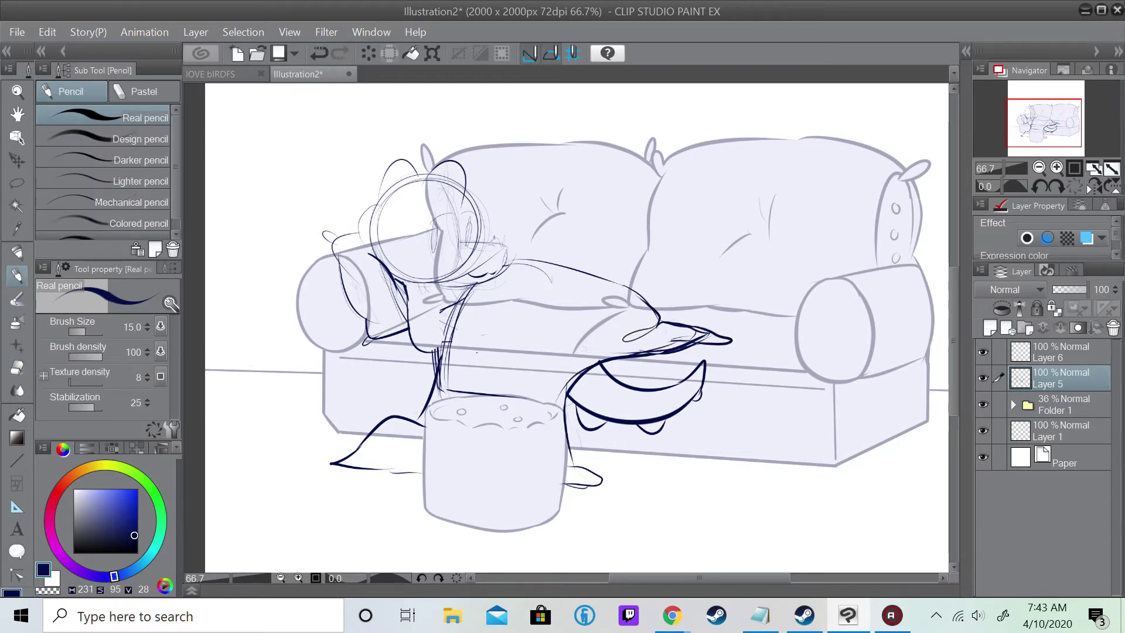
{"action": "key", "text": "ctrl+z"}
{"action": "left_click_drag", "start_coordinate": [701, 505], "coordinate": [780, 569]}
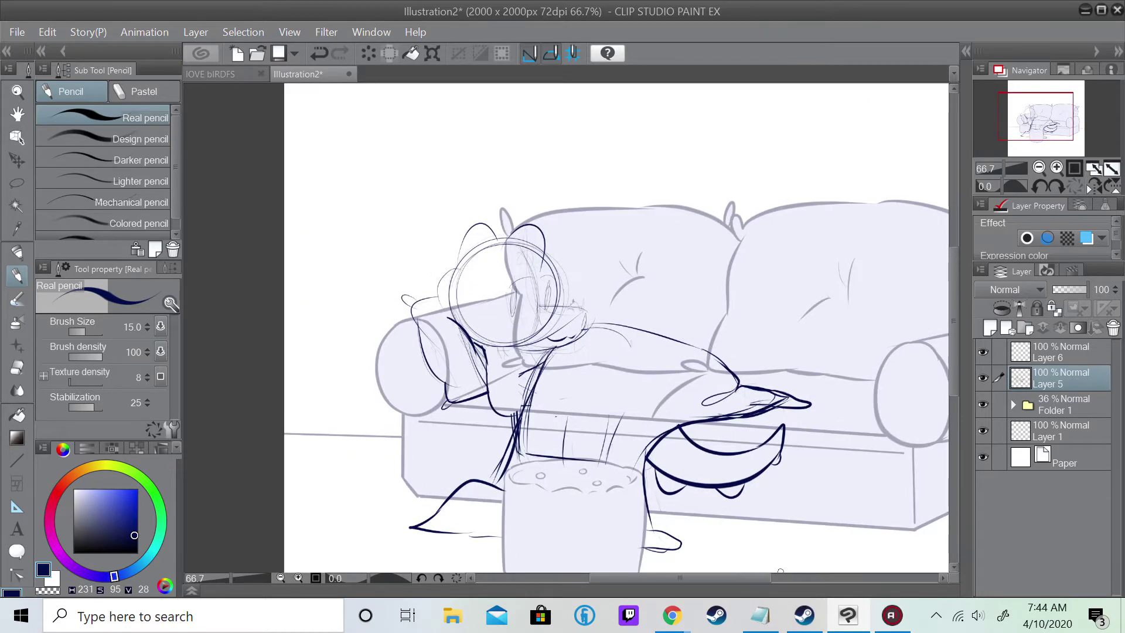
{"action": "mouse_move", "coordinate": [1034, 119]}
{"action": "left_mouse_down"}
{"action": "mouse_move", "coordinate": [1042, 131]}
{"action": "mouse_move", "coordinate": [1045, 121]}
{"action": "left_mouse_up"}
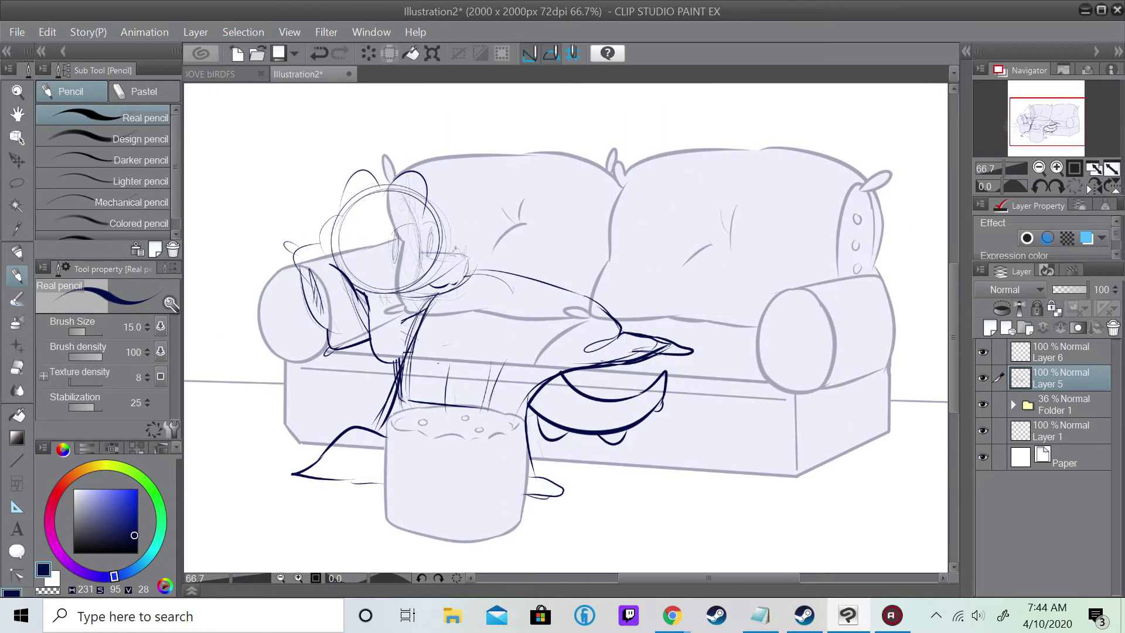
- Sketch the leg edge down beside the pouf, then undo it and clear the foot strokes on the floor
{"action": "left_click_drag", "start_coordinate": [563, 377], "coordinate": [535, 471]}
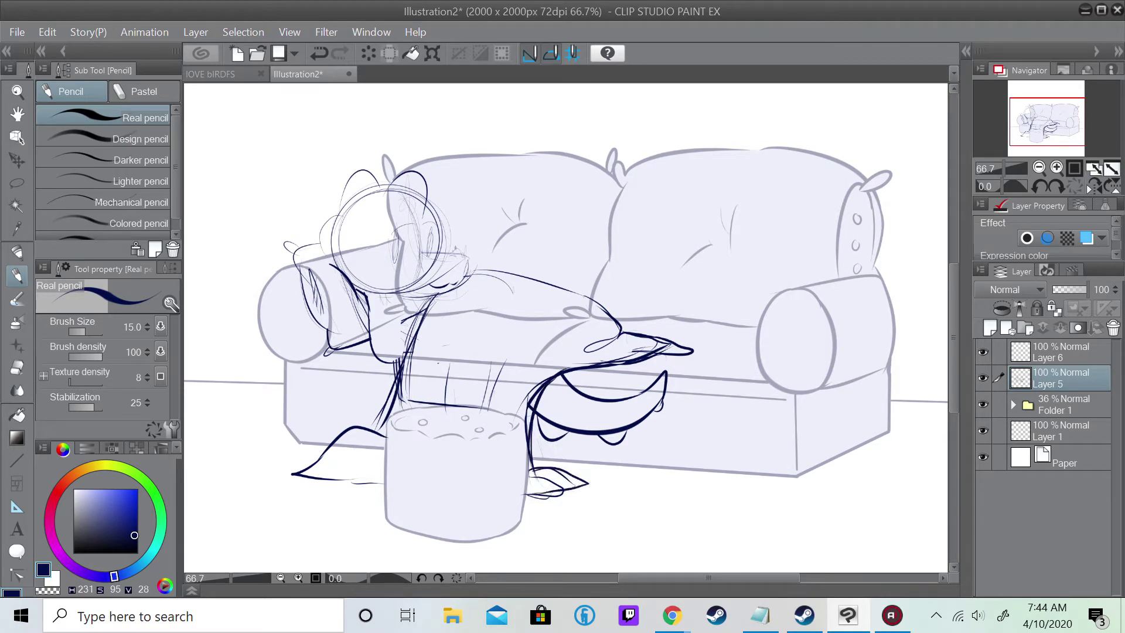
{"action": "key", "text": "ctrl+z"}
{"action": "key", "text": "ctrl+z"}
{"action": "key", "text": "ctrl+z"}
{"action": "key", "text": "ctrl+z"}
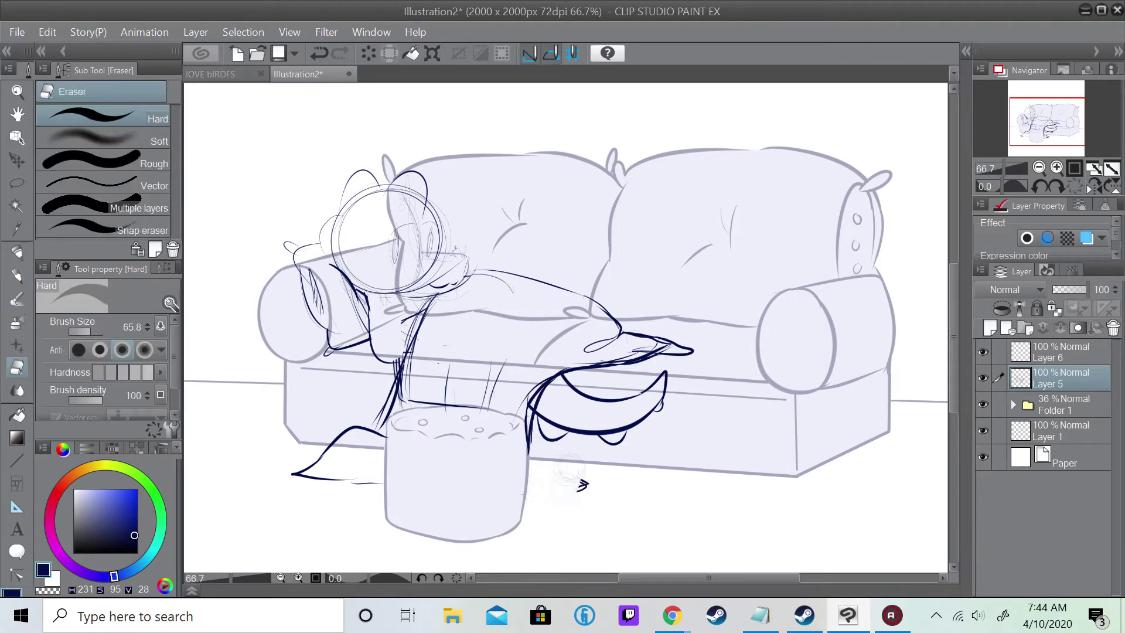
- Sketch the slanted four-sided screen of a handheld console in front of the character's muzzle
{"action": "key", "text": "ctrl+alt+0"}
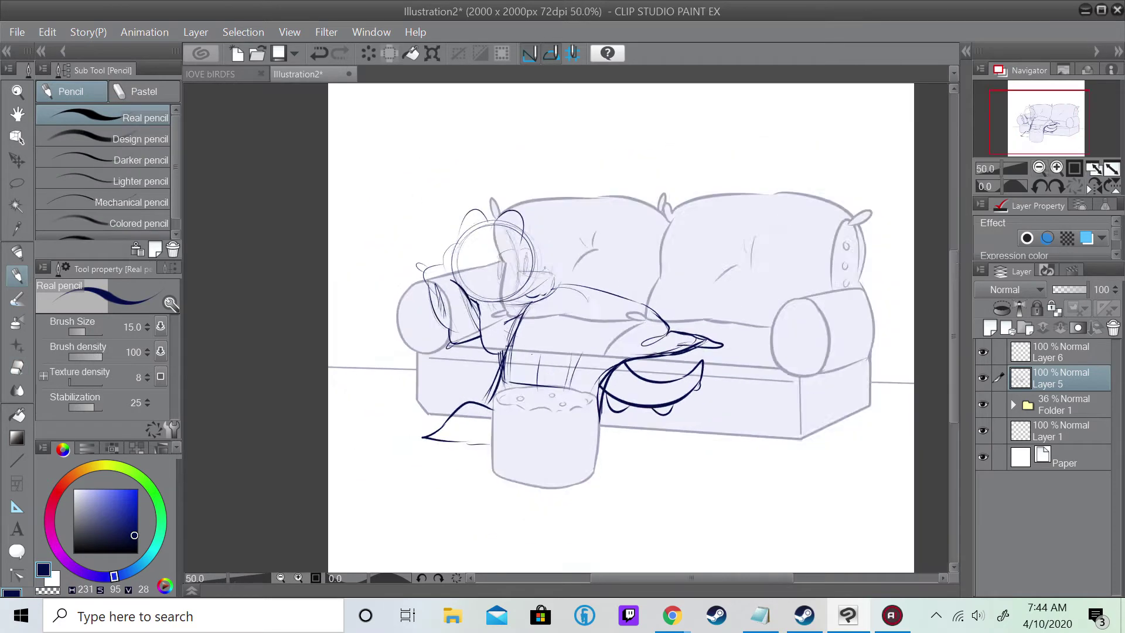
{"action": "left_click_drag", "start_coordinate": [567, 246], "coordinate": [539, 307]}
{"action": "left_click_drag", "start_coordinate": [616, 232], "coordinate": [595, 284]}
{"action": "left_click_drag", "start_coordinate": [563, 253], "coordinate": [617, 231]}
{"action": "left_click_drag", "start_coordinate": [595, 282], "coordinate": [542, 309]}
{"action": "left_click_drag", "start_coordinate": [594, 285], "coordinate": [539, 311]}
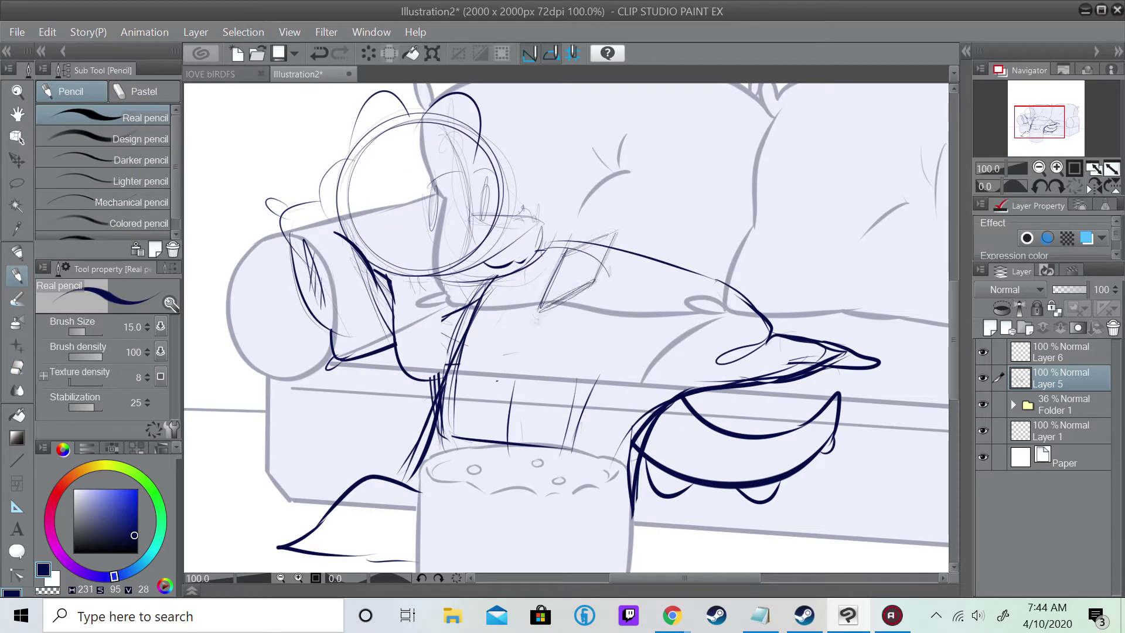
{"action": "left_click_drag", "start_coordinate": [567, 251], "coordinate": [540, 311]}
{"action": "left_click_drag", "start_coordinate": [609, 237], "coordinate": [574, 253]}
- Sketch the console's lower half with the thumb resting on it, undoing the misplaced strokes
{"action": "mouse_move", "coordinate": [589, 287]}
{"action": "left_mouse_down"}
{"action": "mouse_move", "coordinate": [556, 306]}
{"action": "mouse_move", "coordinate": [480, 316]}
{"action": "left_mouse_up"}
{"action": "key", "text": "ctrl+z"}
{"action": "left_click_drag", "start_coordinate": [549, 270], "coordinate": [493, 301]}
{"action": "left_click_drag", "start_coordinate": [556, 271], "coordinate": [510, 292]}
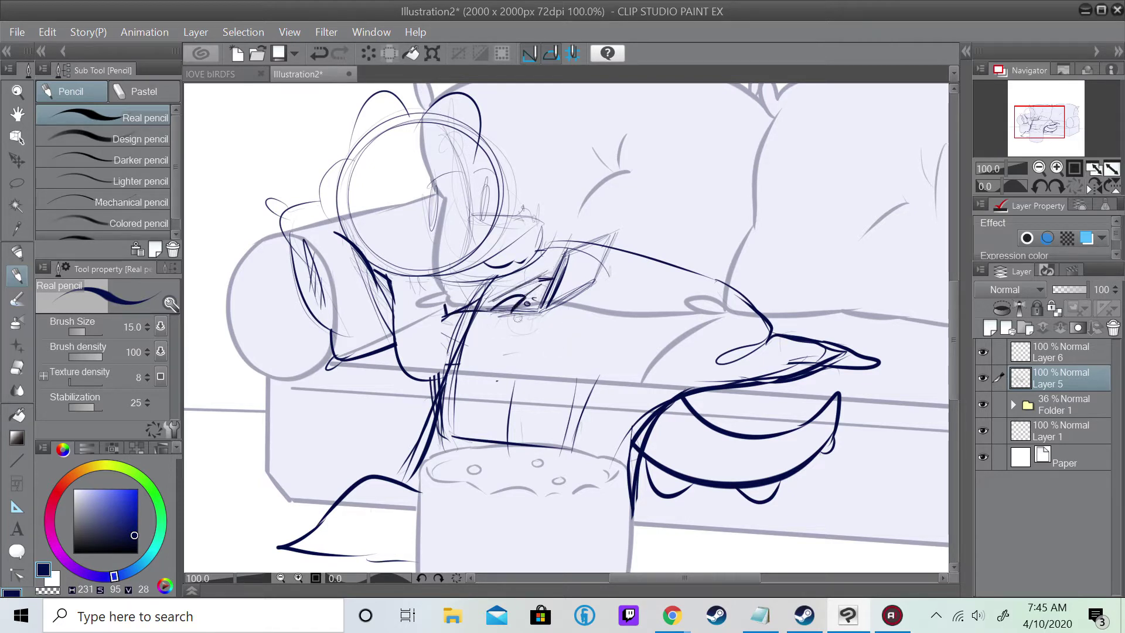
{"action": "key", "text": "ctrl+z"}
- Draw the underside of the forearm from elbow to console and sketch the fingers behind the screen
{"action": "left_click_drag", "start_coordinate": [524, 337], "coordinate": [410, 379]}
{"action": "left_click_drag", "start_coordinate": [527, 345], "coordinate": [475, 372]}
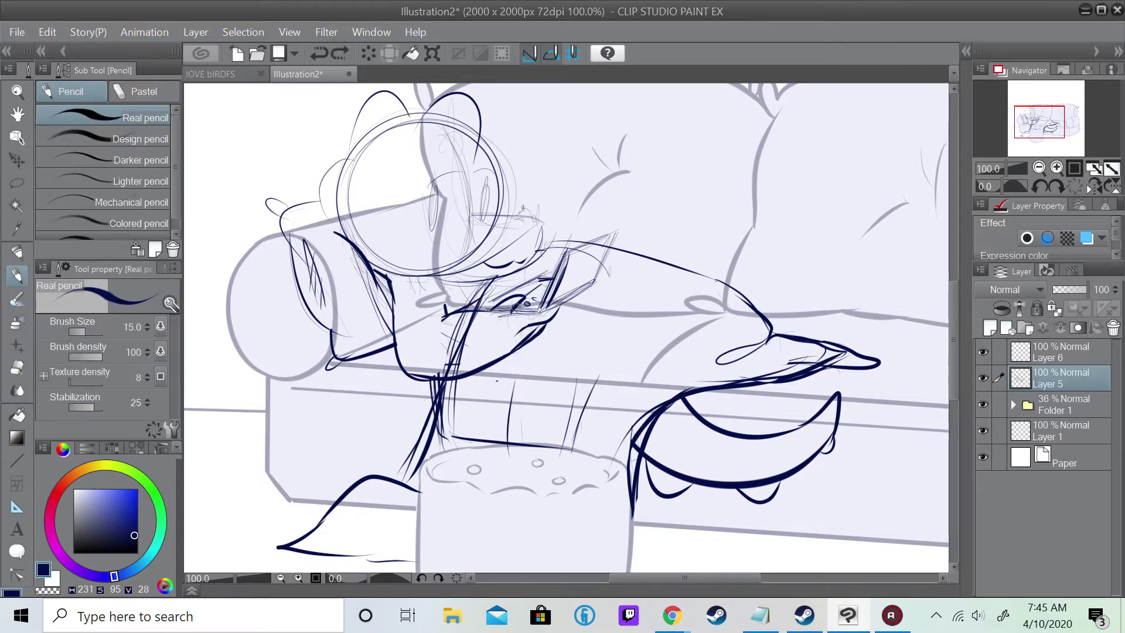
{"action": "left_click_drag", "start_coordinate": [571, 305], "coordinate": [595, 275]}
{"action": "key", "text": "ctrl+z"}
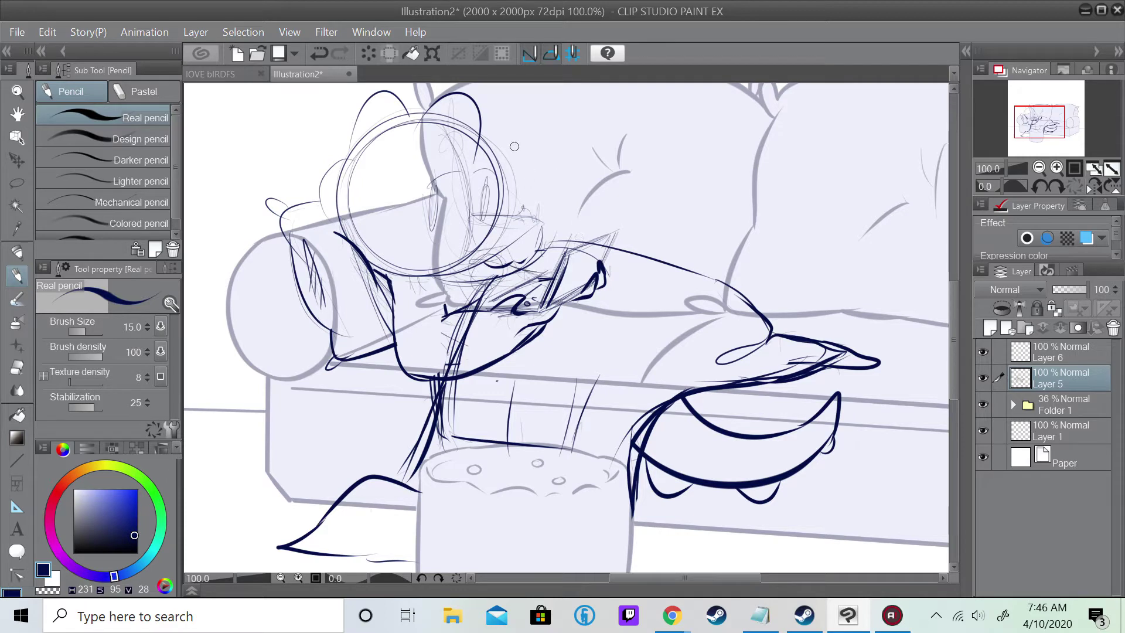
- Redraw the body's upper line from the hand to the outstretched limb, erase the old one and darken the console screen's outline
{"action": "left_click_drag", "start_coordinate": [605, 269], "coordinate": [735, 304]}
{"action": "key", "text": "e"}
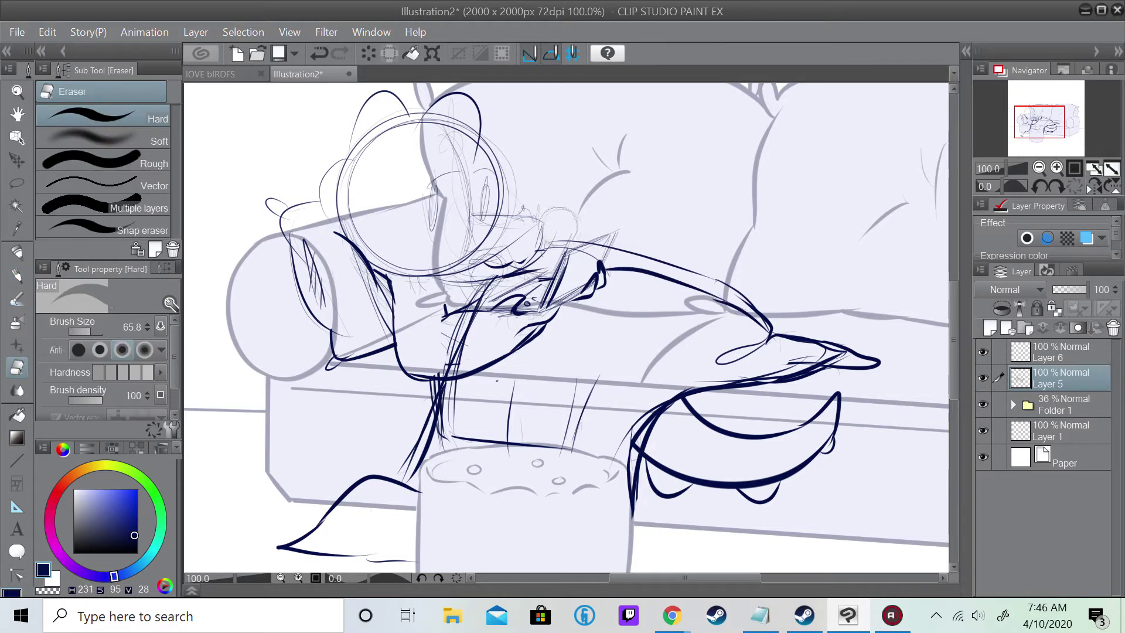
{"action": "key", "text": "p"}
{"action": "left_click_drag", "start_coordinate": [567, 248], "coordinate": [606, 239]}
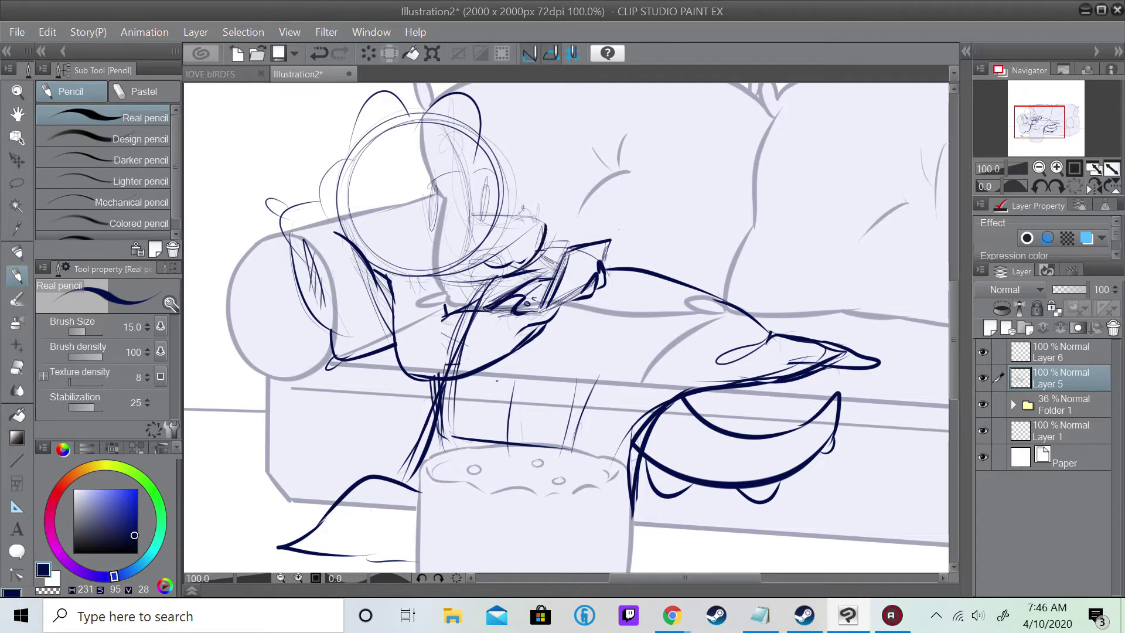
{"action": "key", "text": "ctrl+z"}
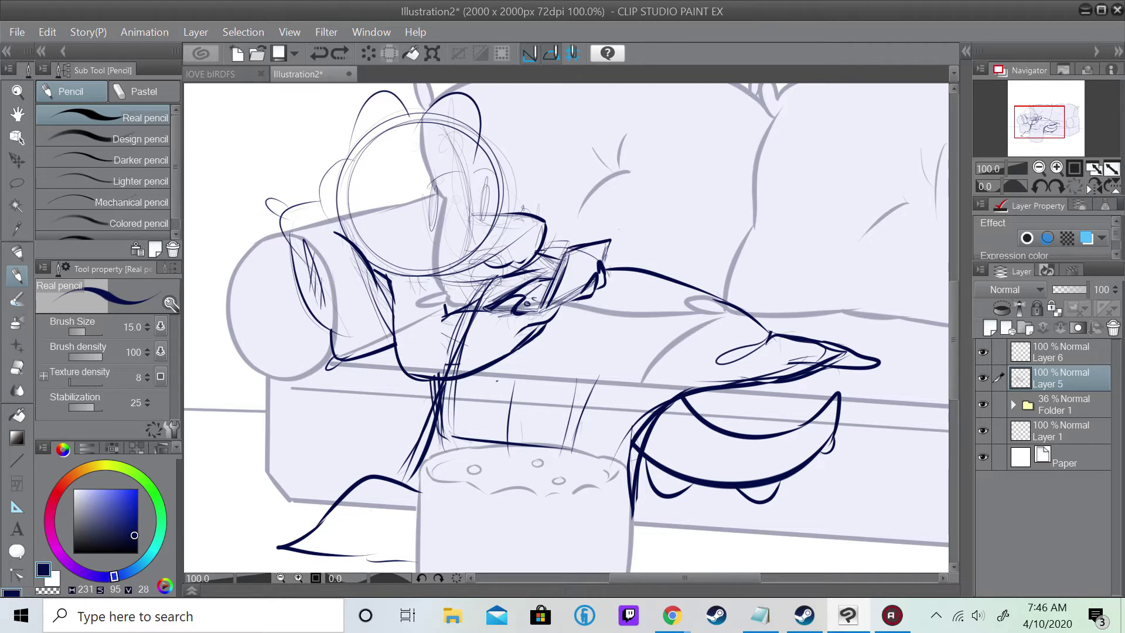
- Darken the forearm's upper edge and the body edge running to the pouf, and erase the leftover torso lines between them
{"action": "left_click_drag", "start_coordinate": [507, 278], "coordinate": [443, 317]}
{"action": "left_click_drag", "start_coordinate": [432, 379], "coordinate": [417, 462]}
{"action": "key", "text": "e"}
{"action": "mouse_move", "coordinate": [471, 319]}
{"action": "left_mouse_down"}
{"action": "mouse_move", "coordinate": [446, 349]}
{"action": "mouse_move", "coordinate": [452, 404]}
{"action": "mouse_move", "coordinate": [440, 383]}
{"action": "mouse_move", "coordinate": [499, 310]}
{"action": "mouse_move", "coordinate": [542, 375]}
{"action": "mouse_move", "coordinate": [489, 426]}
{"action": "left_mouse_up"}
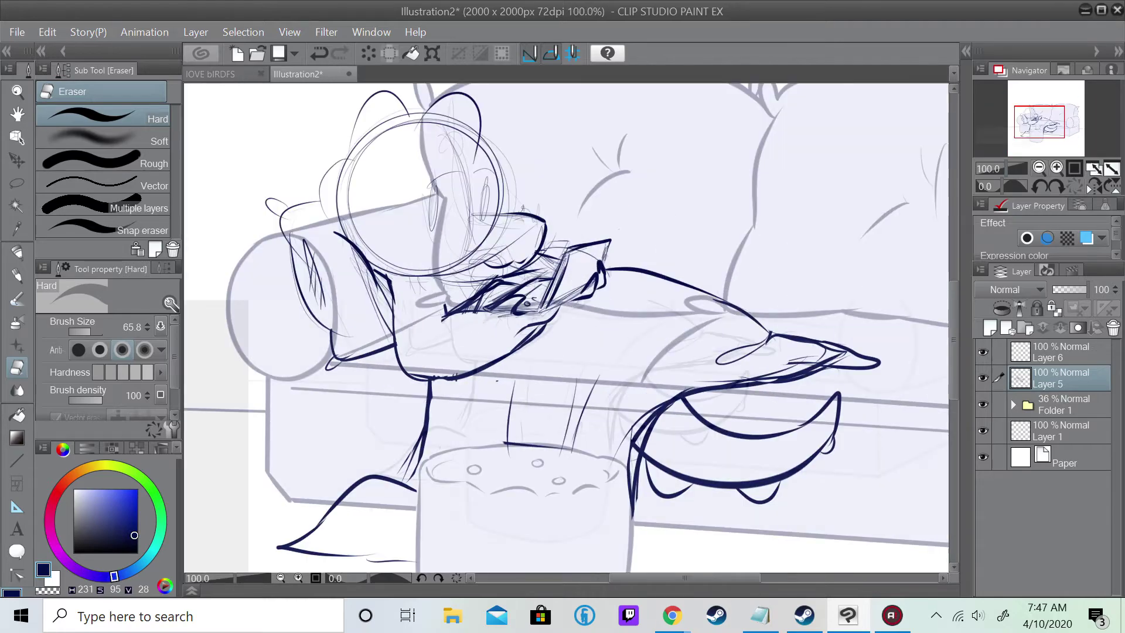
- Lower the sketch layer's opacity to 43% and add a new layer above it for the cleaner drawing
{"action": "mouse_move", "coordinate": [1041, 122]}
{"action": "left_mouse_down"}
{"action": "mouse_move", "coordinate": [1054, 115]}
{"action": "mouse_move", "coordinate": [1037, 121]}
{"action": "left_mouse_up"}
{"action": "key", "text": "ctrl+shift+n"}
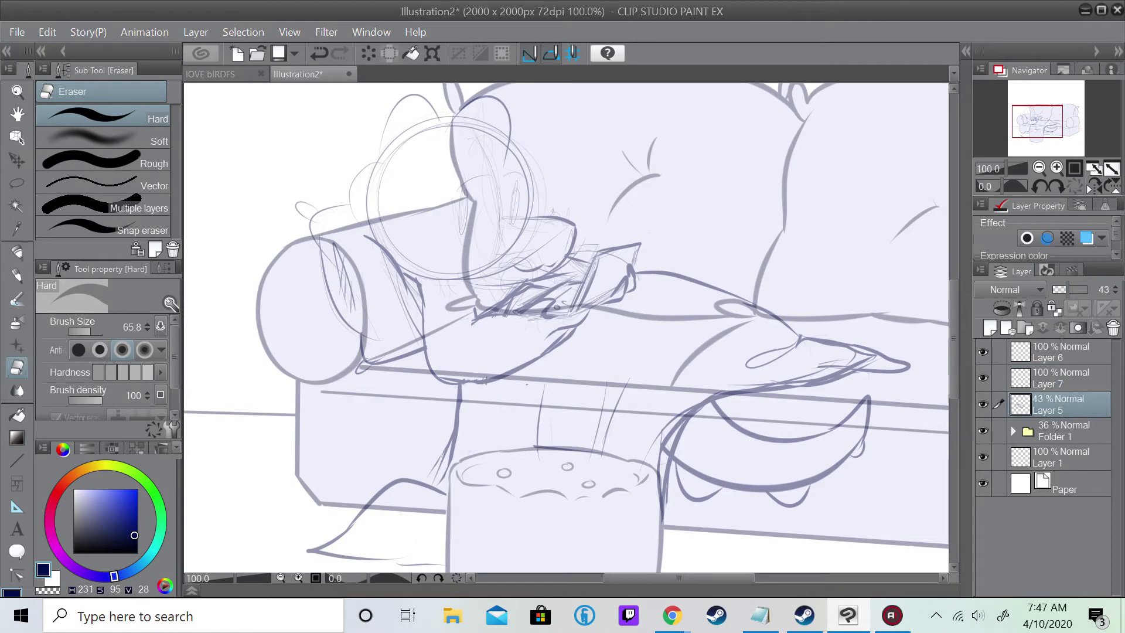
- Outline the console's tilted screen and flat base on the new layer using the Straight line tool
{"action": "scroll", "coordinate": [574, 402], "scroll_direction": "up", "scroll_amount": 3}
{"action": "key", "text": "u"}
{"action": "left_click_drag", "start_coordinate": [574, 402], "coordinate": [715, 265]}
{"action": "left_click_drag", "start_coordinate": [631, 293], "coordinate": [655, 373]}
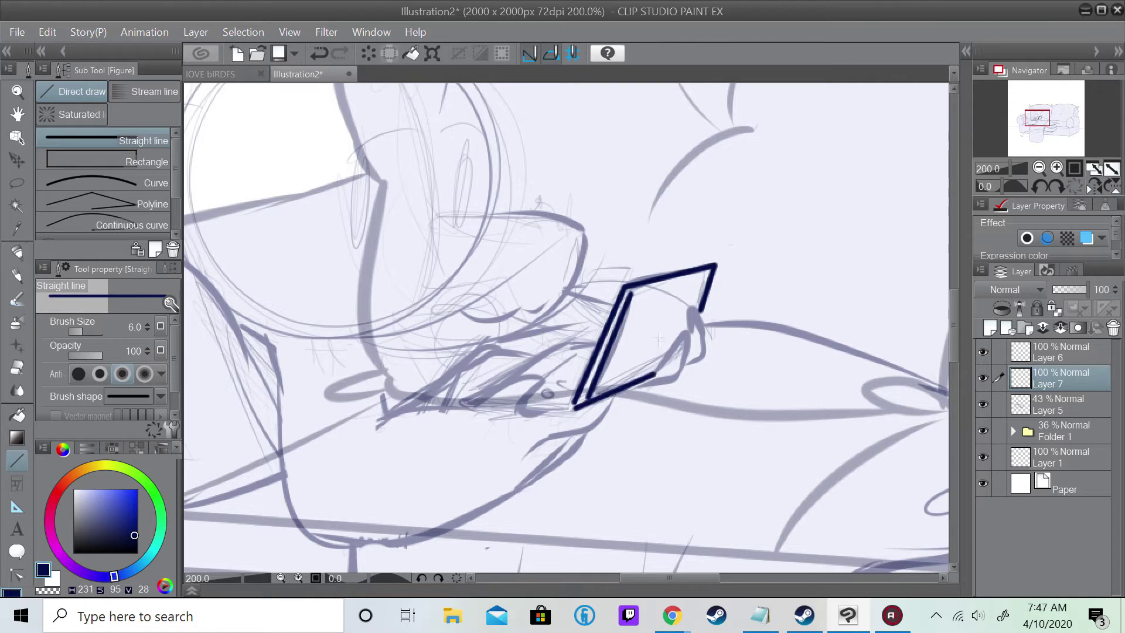
{"action": "left_click_drag", "start_coordinate": [525, 406], "coordinate": [576, 409]}
{"action": "left_click_drag", "start_coordinate": [471, 399], "coordinate": [561, 345]}
{"action": "left_click_drag", "start_coordinate": [561, 346], "coordinate": [597, 346]}
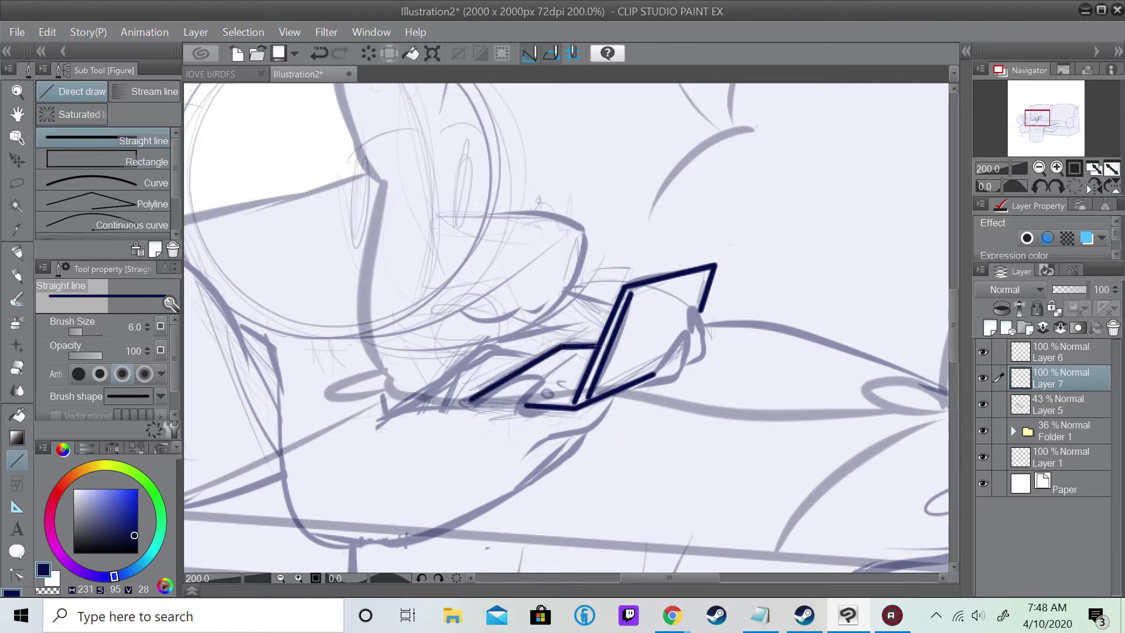
- Draw the thumb, the small round buttons and the hatched lower screen on the console's base with the Real pencil
{"action": "key", "text": "p"}
{"action": "left_click_drag", "start_coordinate": [537, 387], "coordinate": [540, 412]}
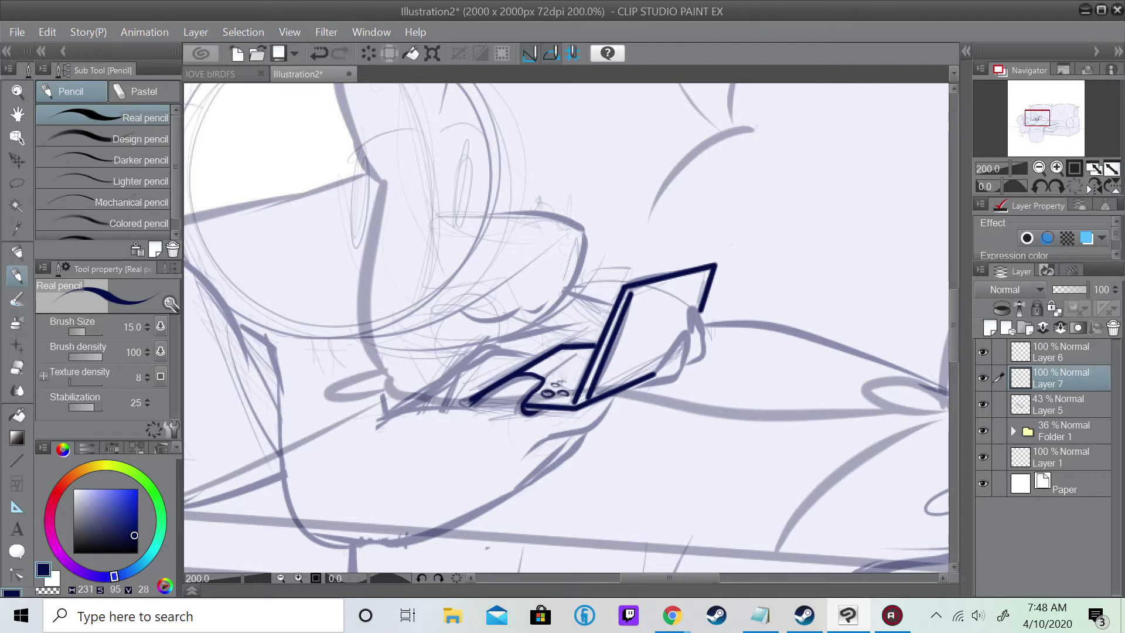
{"action": "mouse_move", "coordinate": [571, 358]}
{"action": "left_mouse_down"}
{"action": "mouse_move", "coordinate": [553, 384]}
{"action": "mouse_move", "coordinate": [820, 328]}
{"action": "mouse_move", "coordinate": [703, 328]}
{"action": "left_mouse_up"}
- Ink the back line below the neck and the round top of the head, correcting the curve on the face side
{"action": "left_click_drag", "start_coordinate": [304, 209], "coordinate": [394, 333]}
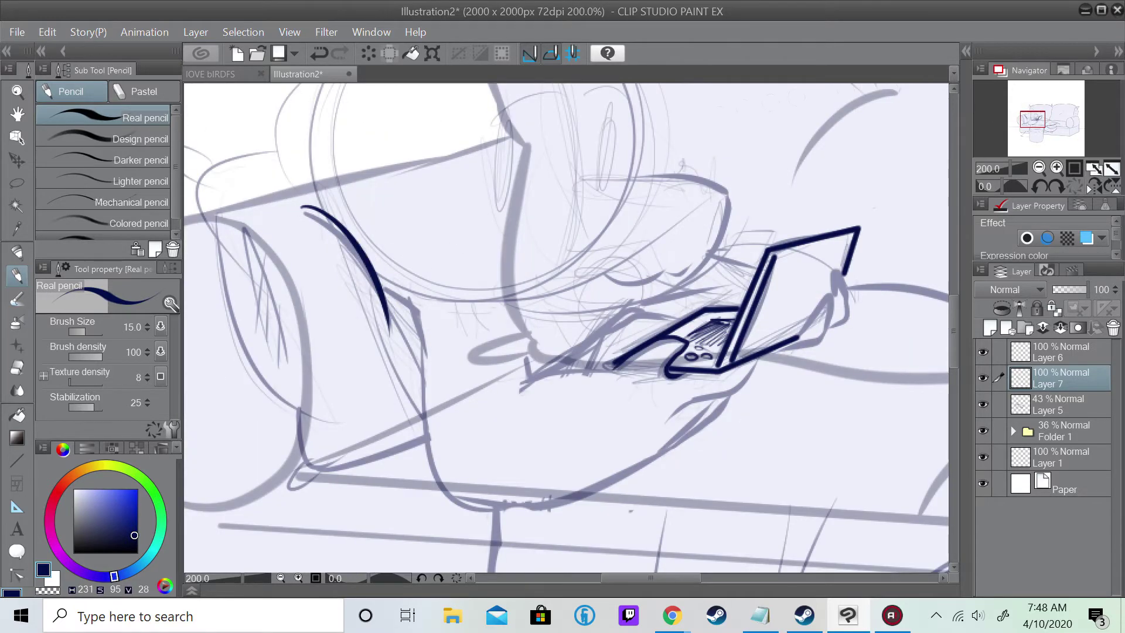
{"action": "scroll", "coordinate": [565, 328], "scroll_direction": "up", "scroll_amount": 5}
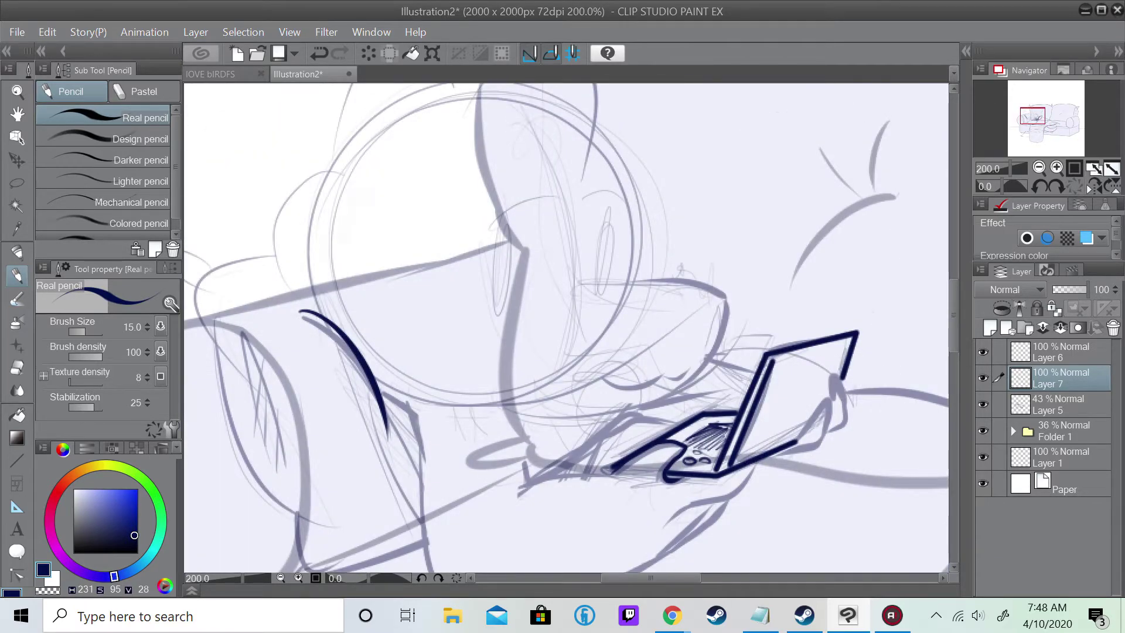
{"action": "left_click_drag", "start_coordinate": [313, 311], "coordinate": [642, 237]}
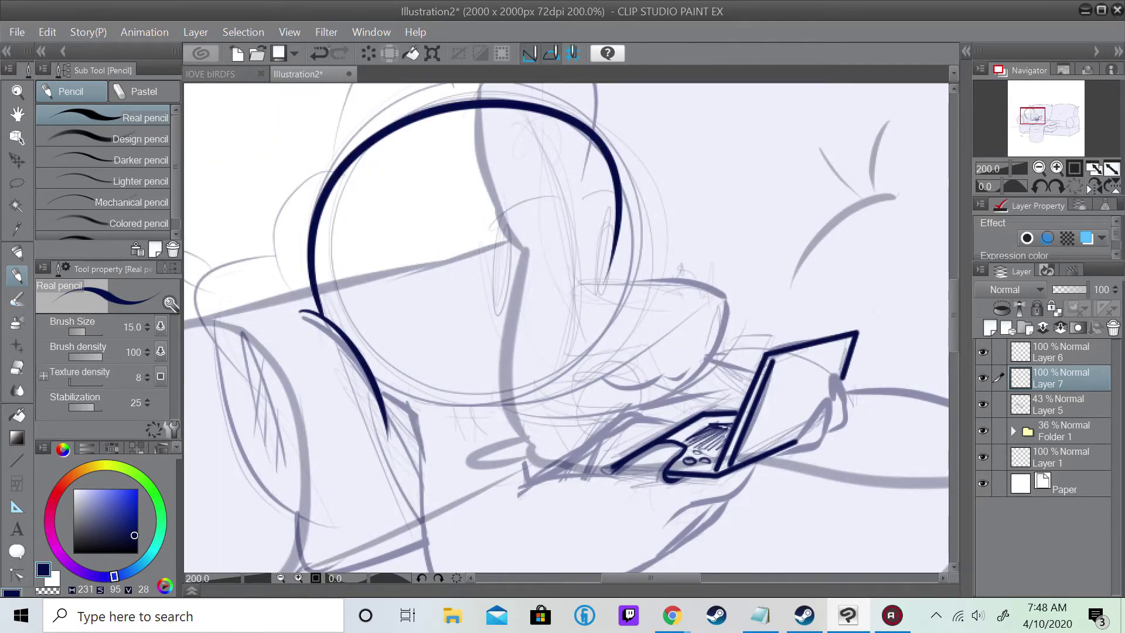
{"action": "mouse_move", "coordinate": [589, 129]}
{"action": "left_mouse_down"}
{"action": "mouse_move", "coordinate": [616, 175]}
{"action": "mouse_move", "coordinate": [633, 273]}
{"action": "mouse_move", "coordinate": [618, 153]}
{"action": "mouse_move", "coordinate": [583, 111]}
{"action": "mouse_move", "coordinate": [565, 117]}
{"action": "left_mouse_up"}
{"action": "key", "text": "e"}
{"action": "key", "text": "p"}
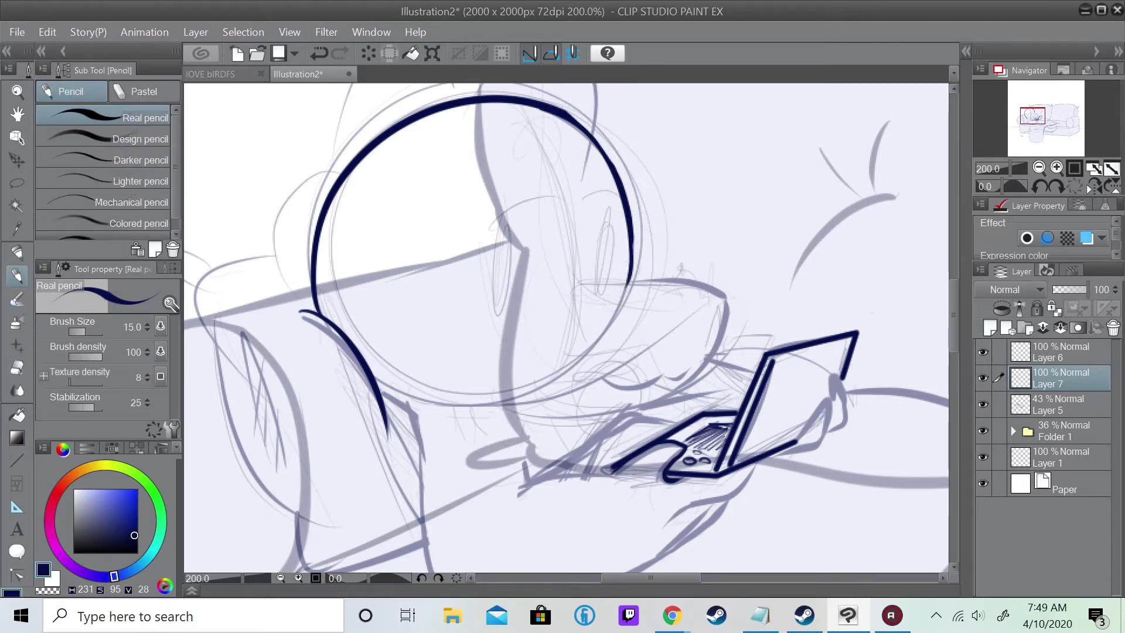
- Ink the muzzle's top and rounded tip, the long jaw line and the wavy mouth
{"action": "mouse_move", "coordinate": [568, 285]}
{"action": "left_mouse_down"}
{"action": "mouse_move", "coordinate": [720, 292]}
{"action": "mouse_move", "coordinate": [706, 359]}
{"action": "left_mouse_up"}
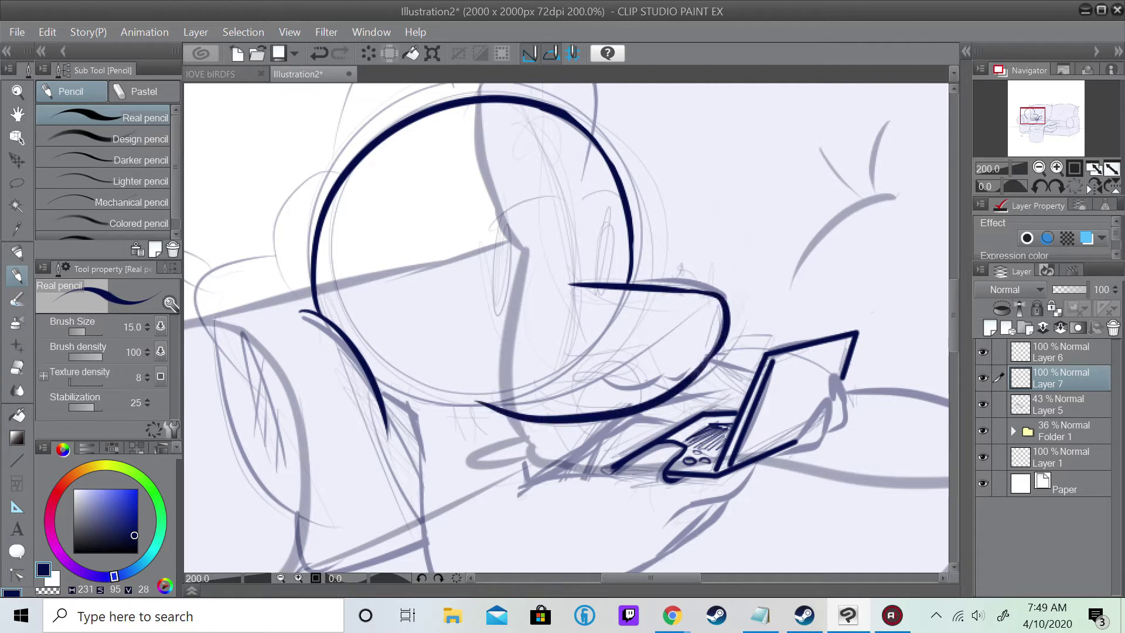
{"action": "left_click_drag", "start_coordinate": [450, 398], "coordinate": [712, 357]}
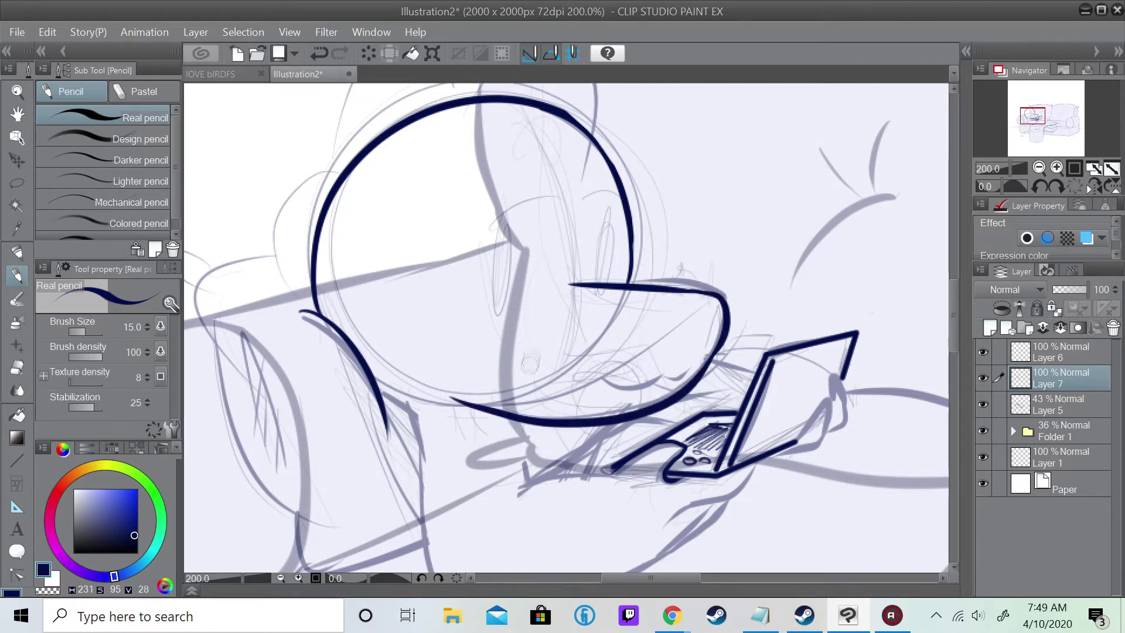
{"action": "mouse_move", "coordinate": [525, 356]}
{"action": "left_mouse_down"}
{"action": "mouse_move", "coordinate": [638, 368]}
{"action": "mouse_move", "coordinate": [711, 354]}
{"action": "left_mouse_up"}
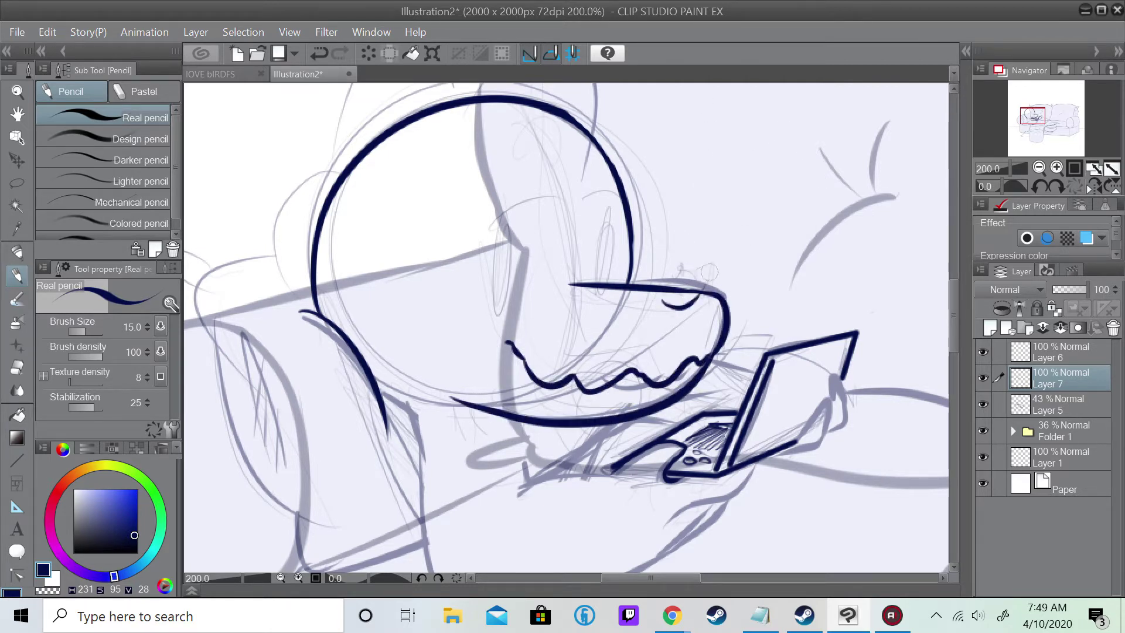
- Draw two filled oval eyes with short brow marks and add a small pointed horn on the snout
{"action": "left_click_drag", "start_coordinate": [611, 229], "coordinate": [604, 280]}
{"action": "key", "text": "ctrl+z"}
{"action": "left_click_drag", "start_coordinate": [610, 230], "coordinate": [603, 280]}
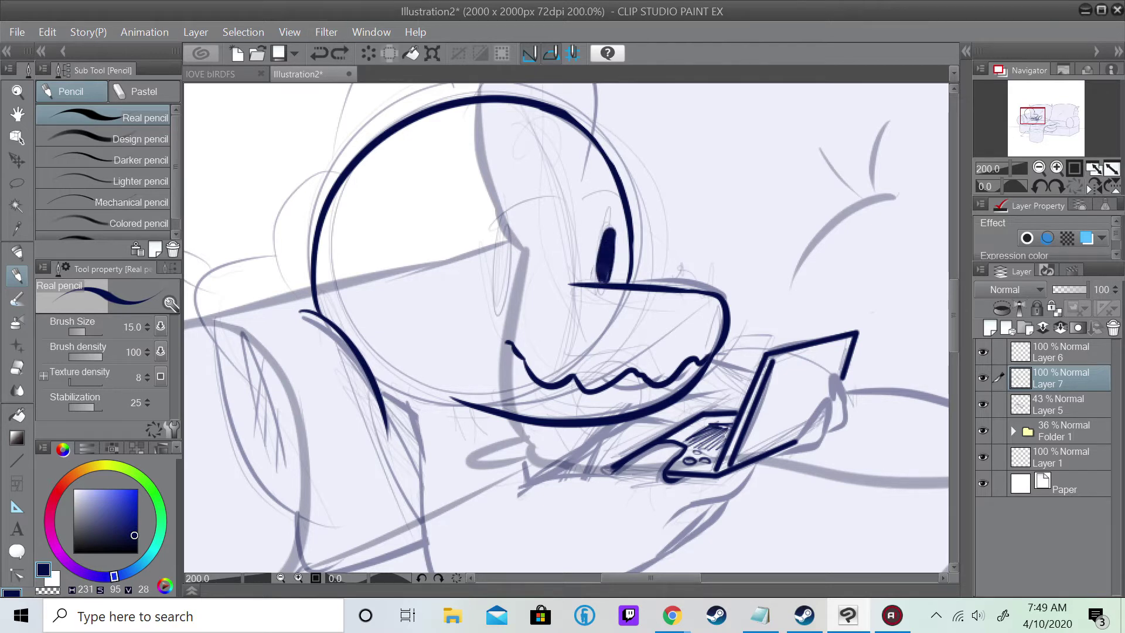
{"action": "mouse_move", "coordinate": [507, 235]}
{"action": "left_mouse_down"}
{"action": "mouse_move", "coordinate": [499, 306]}
{"action": "mouse_move", "coordinate": [530, 215]}
{"action": "left_mouse_up"}
{"action": "left_click_drag", "start_coordinate": [610, 226], "coordinate": [623, 212]}
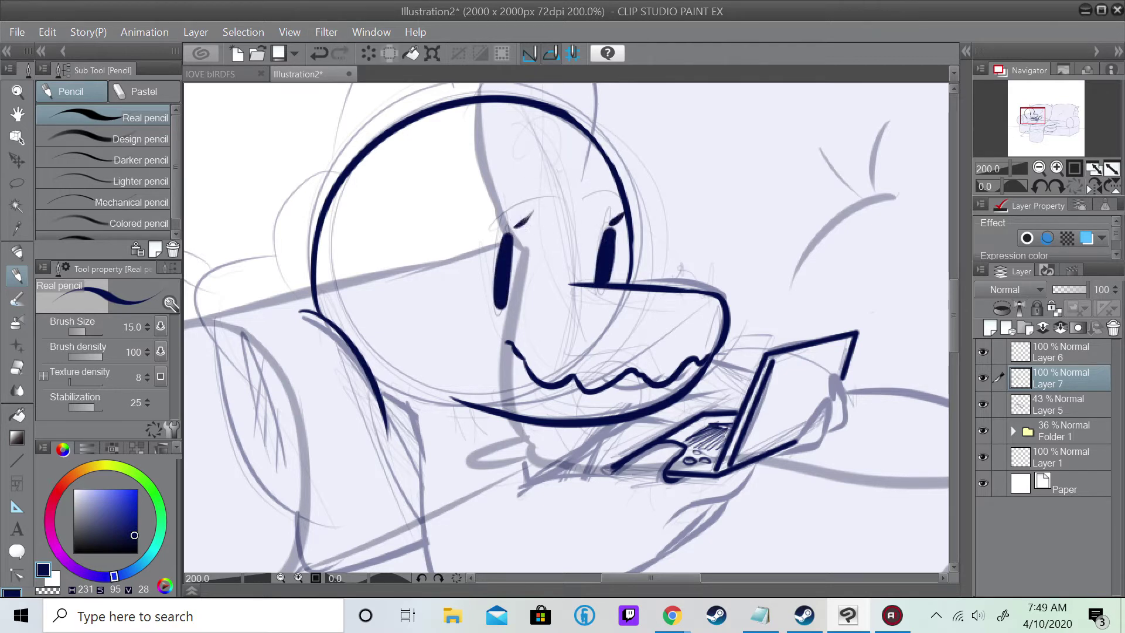
{"action": "mouse_move", "coordinate": [671, 262]}
{"action": "left_mouse_down"}
{"action": "mouse_move", "coordinate": [657, 304]}
{"action": "mouse_move", "coordinate": [697, 302]}
{"action": "left_mouse_up"}
{"action": "key", "text": "e"}
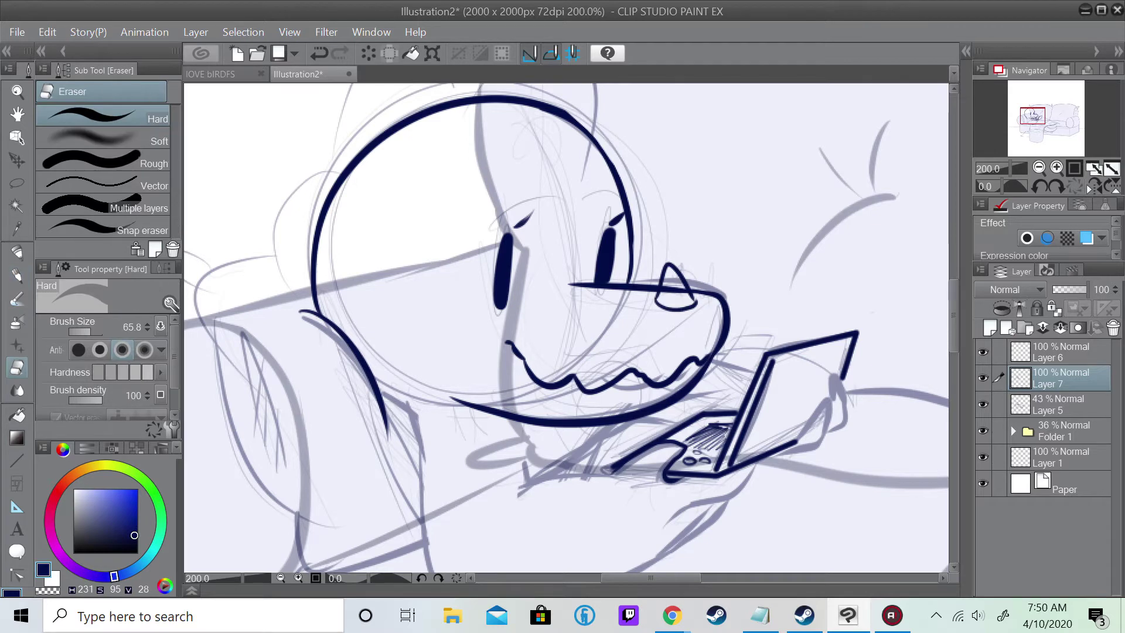
- Ink the rounded front ear on top of the head and erase the head line overlapping it
{"action": "scroll", "coordinate": [695, 255], "scroll_direction": "down", "scroll_amount": 2}
{"action": "scroll", "coordinate": [900, 181], "scroll_direction": "up", "scroll_amount": 1}
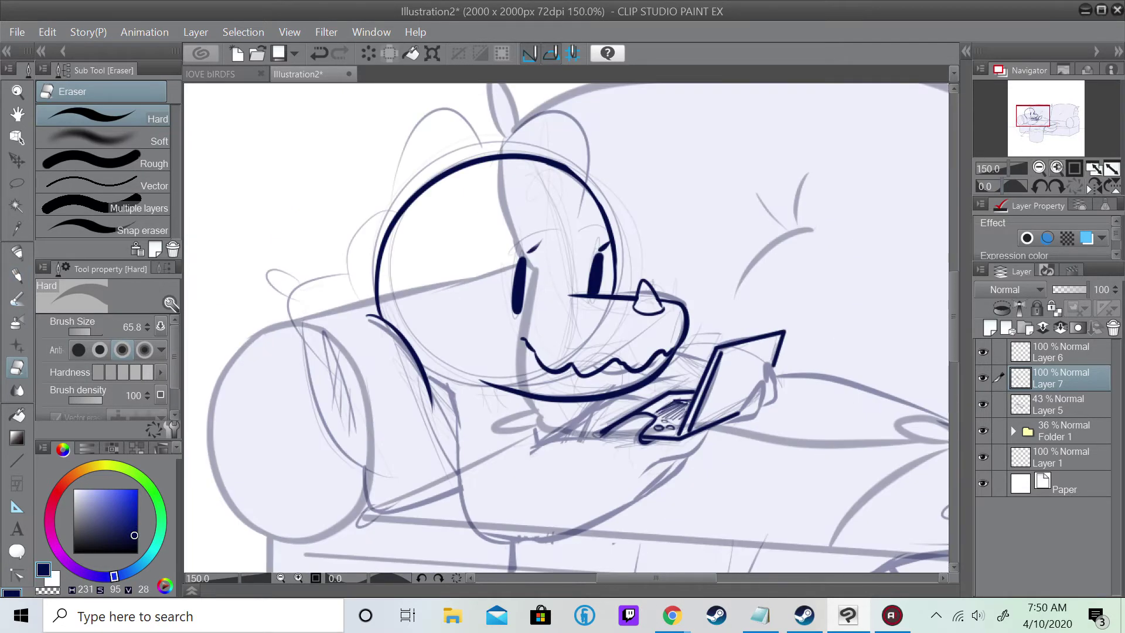
{"action": "key", "text": "p"}
{"action": "mouse_move", "coordinate": [586, 293]}
{"action": "left_mouse_down"}
{"action": "mouse_move", "coordinate": [693, 422]}
{"action": "mouse_move", "coordinate": [695, 325]}
{"action": "mouse_move", "coordinate": [656, 242]}
{"action": "mouse_move", "coordinate": [693, 319]}
{"action": "left_mouse_up"}
{"action": "key", "text": "ctrl+z"}
{"action": "key", "text": "e"}
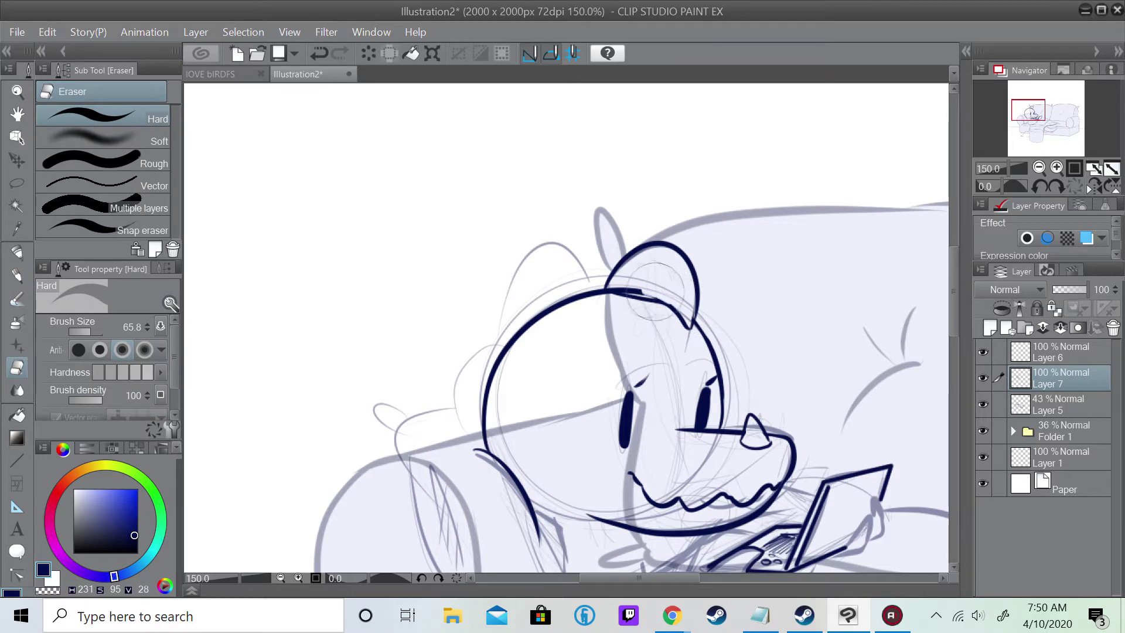
- Ink the rounded bump on the back of the head, redoing its first stroke
{"action": "key", "text": "p"}
{"action": "mouse_move", "coordinate": [507, 340]}
{"action": "left_mouse_down"}
{"action": "mouse_move", "coordinate": [586, 289]}
{"action": "mouse_move", "coordinate": [460, 434]}
{"action": "left_mouse_up"}
{"action": "key", "text": "ctrl+z"}
{"action": "left_click_drag", "start_coordinate": [505, 347], "coordinate": [475, 448]}
- Ink the pillow behind the character with its corner tufts, side edges and a hatched oval along its side
{"action": "left_click_drag", "start_coordinate": [450, 405], "coordinate": [410, 493]}
{"action": "left_click_drag", "start_coordinate": [527, 352], "coordinate": [565, 152]}
{"action": "left_click_drag", "start_coordinate": [454, 271], "coordinate": [536, 408]}
{"action": "left_click_drag", "start_coordinate": [615, 413], "coordinate": [509, 443]}
{"action": "left_click_drag", "start_coordinate": [509, 439], "coordinate": [504, 469]}
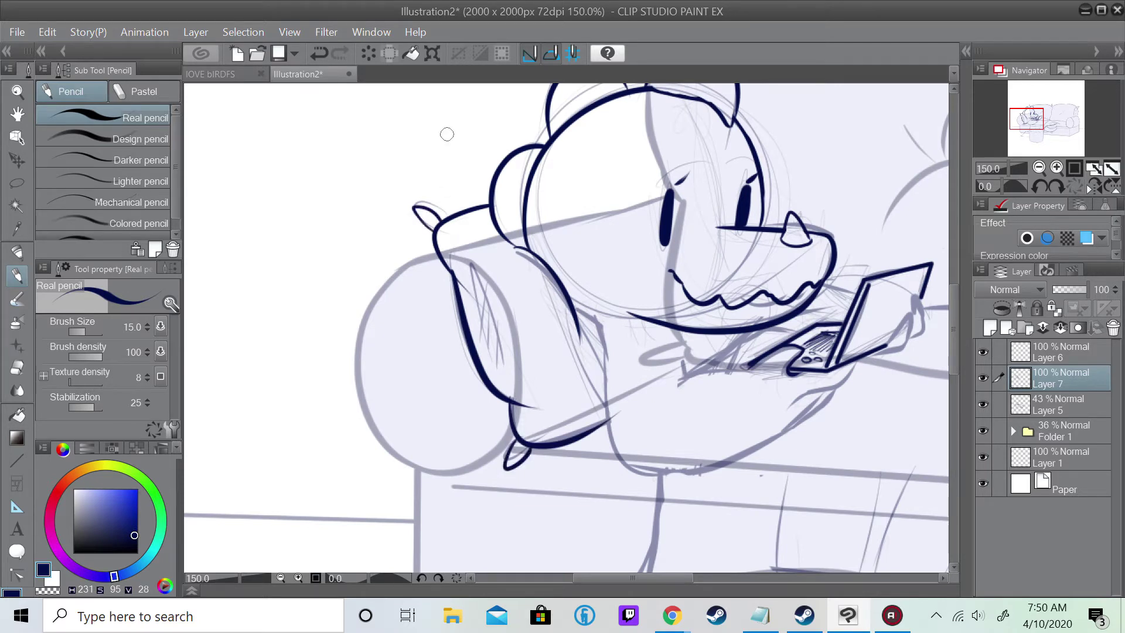
{"action": "mouse_move", "coordinate": [507, 376]}
{"action": "left_mouse_down"}
{"action": "mouse_move", "coordinate": [469, 271]}
{"action": "mouse_move", "coordinate": [475, 319]}
{"action": "left_mouse_up"}
{"action": "left_click_drag", "start_coordinate": [496, 302], "coordinate": [487, 357]}
{"action": "left_click_drag", "start_coordinate": [509, 340], "coordinate": [504, 384]}
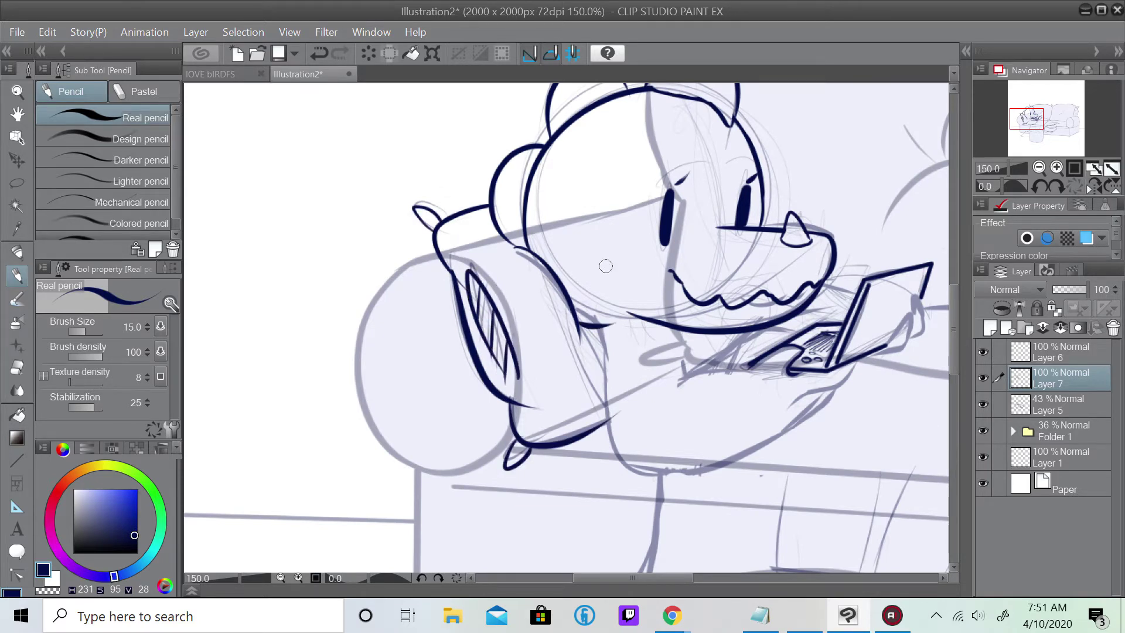
- Ink the near arm from the shoulder around the elbow to the hand under the console, erasing overlapping pillow lines
{"action": "mouse_move", "coordinate": [586, 316]}
{"action": "left_mouse_down"}
{"action": "mouse_move", "coordinate": [603, 355]}
{"action": "mouse_move", "coordinate": [502, 153]}
{"action": "mouse_move", "coordinate": [467, 270]}
{"action": "left_mouse_up"}
{"action": "mouse_move", "coordinate": [471, 270]}
{"action": "left_mouse_down"}
{"action": "mouse_move", "coordinate": [498, 381]}
{"action": "mouse_move", "coordinate": [527, 392]}
{"action": "left_mouse_up"}
{"action": "key", "text": "e"}
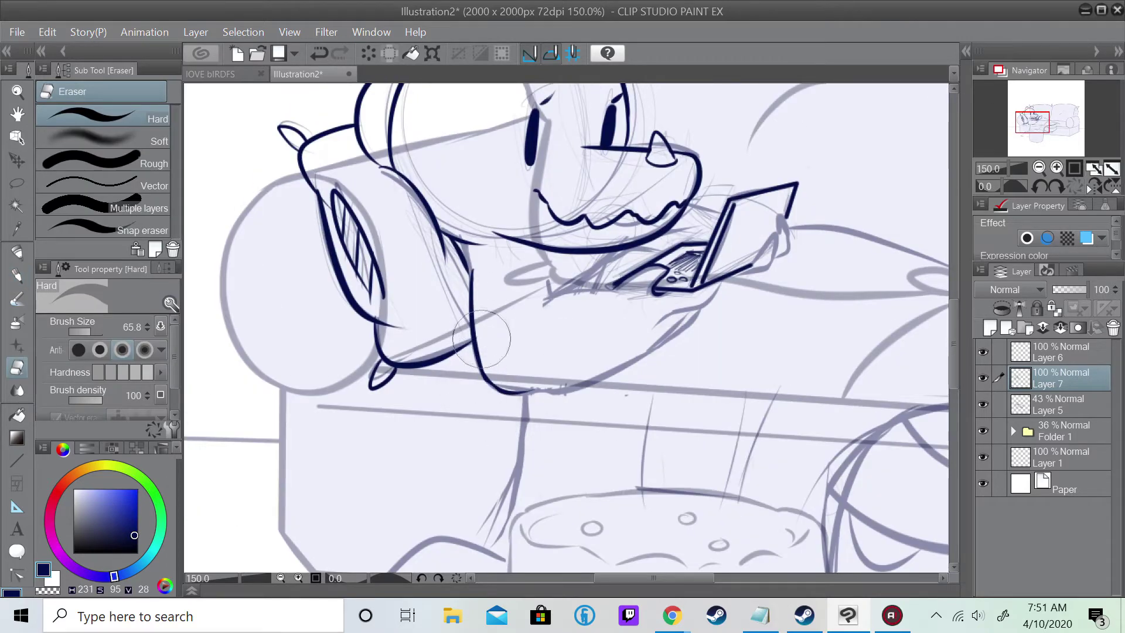
{"action": "key", "text": "p"}
{"action": "left_click_drag", "start_coordinate": [545, 305], "coordinate": [621, 278]}
{"action": "mouse_move", "coordinate": [724, 282]}
{"action": "left_mouse_down"}
{"action": "mouse_move", "coordinate": [662, 322]}
{"action": "mouse_move", "coordinate": [659, 352]}
{"action": "mouse_move", "coordinate": [533, 392]}
{"action": "left_mouse_up"}
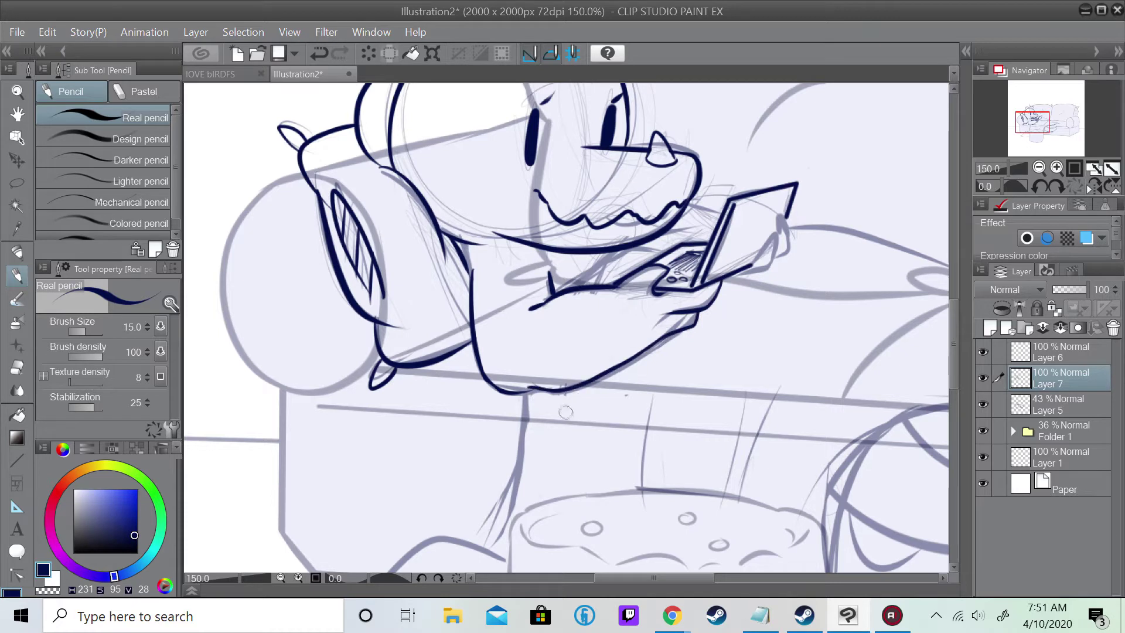
- Ink the fingers gripping the back of the console screen and the far forearm beneath the jaw
{"action": "mouse_move", "coordinate": [779, 241]}
{"action": "left_mouse_down"}
{"action": "mouse_move", "coordinate": [742, 271]}
{"action": "mouse_move", "coordinate": [784, 228]}
{"action": "left_mouse_up"}
{"action": "left_click_drag", "start_coordinate": [772, 277], "coordinate": [791, 234]}
{"action": "left_click_drag", "start_coordinate": [553, 293], "coordinate": [687, 239]}
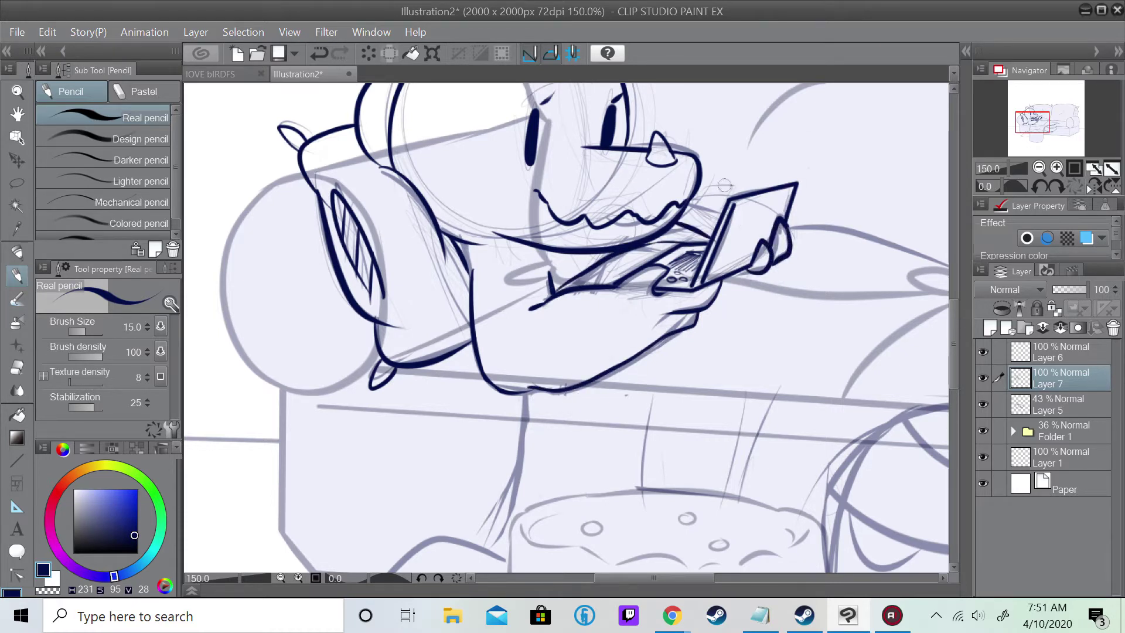
- Ink the body's upper curve, the pointed limb along the seat and the leg edge descending to the pouf
{"action": "scroll", "coordinate": [691, 231], "scroll_direction": "right", "scroll_amount": 5}
{"action": "mouse_move", "coordinate": [495, 240]}
{"action": "left_mouse_down"}
{"action": "mouse_move", "coordinate": [648, 260]}
{"action": "mouse_move", "coordinate": [745, 339]}
{"action": "mouse_move", "coordinate": [740, 345]}
{"action": "mouse_move", "coordinate": [861, 354]}
{"action": "mouse_move", "coordinate": [884, 386]}
{"action": "mouse_move", "coordinate": [767, 398]}
{"action": "mouse_move", "coordinate": [543, 484]}
{"action": "left_mouse_up"}
{"action": "key", "text": "ctrl+z"}
{"action": "key", "text": "ctrl+z"}
{"action": "scroll", "coordinate": [572, 328], "scroll_direction": "down", "scroll_amount": 5}
{"action": "left_click_drag", "start_coordinate": [551, 214], "coordinate": [520, 387]}
{"action": "key", "text": "ctrl+z"}
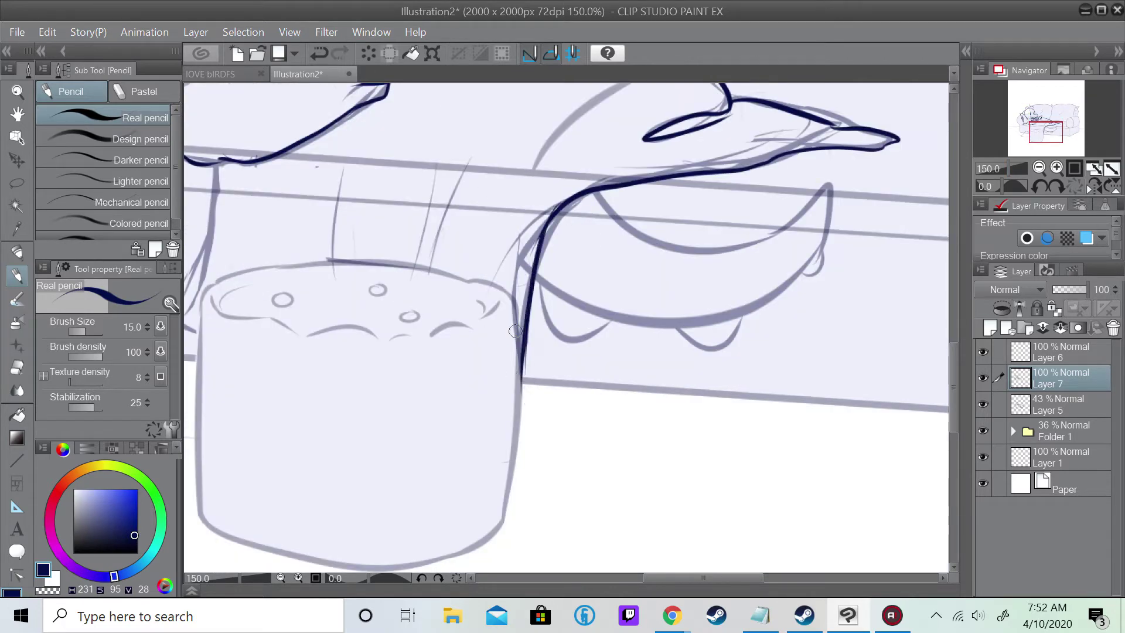
- Ink the body edge on the other side of the pouf and the pointed shape on the floor, undoing failed strokes
{"action": "left_click_drag", "start_coordinate": [352, 328], "coordinate": [756, 317]}
{"action": "key", "text": "ctrl+z"}
{"action": "mouse_move", "coordinate": [609, 152]}
{"action": "left_mouse_down"}
{"action": "mouse_move", "coordinate": [598, 334]}
{"action": "mouse_move", "coordinate": [603, 311]}
{"action": "mouse_move", "coordinate": [427, 387]}
{"action": "mouse_move", "coordinate": [600, 426]}
{"action": "left_mouse_up"}
{"action": "key", "text": "ctrl+z"}
{"action": "key", "text": "ctrl+z"}
{"action": "left_click_drag", "start_coordinate": [427, 398], "coordinate": [562, 396]}
{"action": "left_click_drag", "start_coordinate": [703, 246], "coordinate": [481, 450]}
- Draw short vertical fold lines on the body above the pouf and creases where the outstretched limb begins
{"action": "left_click_drag", "start_coordinate": [529, 338], "coordinate": [521, 446]}
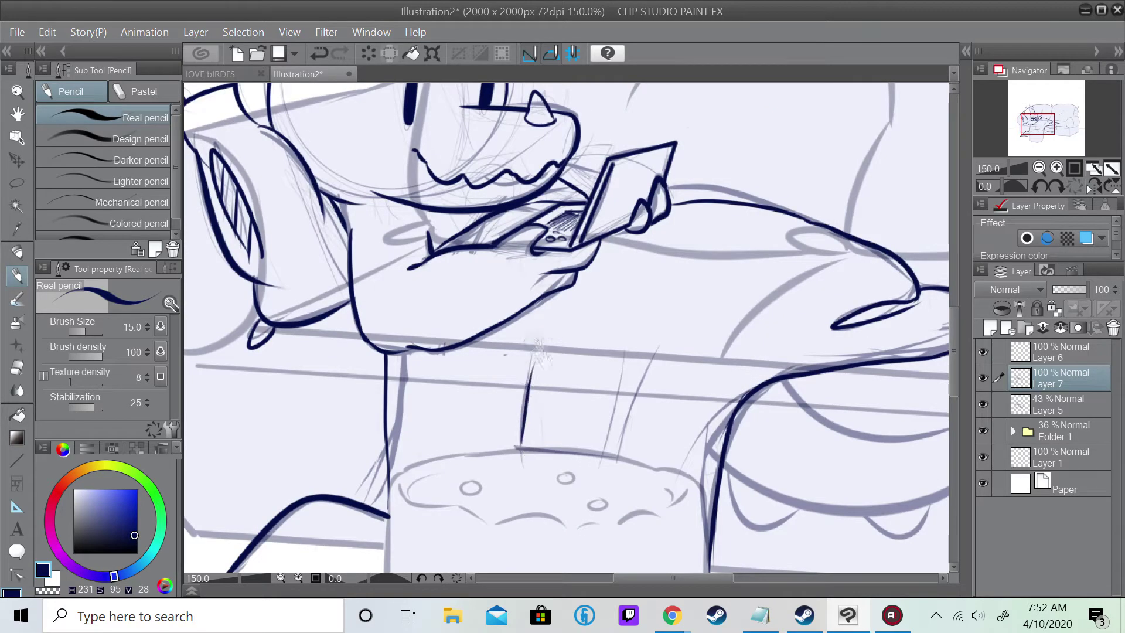
{"action": "left_click_drag", "start_coordinate": [626, 350], "coordinate": [604, 453]}
{"action": "left_click_drag", "start_coordinate": [661, 342], "coordinate": [623, 458]}
{"action": "left_click_drag", "start_coordinate": [809, 337], "coordinate": [704, 376]}
{"action": "mouse_move", "coordinate": [825, 336]}
{"action": "left_mouse_down"}
{"action": "mouse_move", "coordinate": [780, 330]}
{"action": "mouse_move", "coordinate": [748, 342]}
{"action": "left_mouse_up"}
{"action": "left_click_drag", "start_coordinate": [708, 398], "coordinate": [687, 463]}
- Ink the crescent-shaped tail hanging in front of the sofa with its curled tip and the rounded spikes underneath
{"action": "mouse_move", "coordinate": [783, 387]}
{"action": "left_mouse_down"}
{"action": "mouse_move", "coordinate": [512, 394]}
{"action": "mouse_move", "coordinate": [487, 132]}
{"action": "mouse_move", "coordinate": [783, 141]}
{"action": "left_mouse_up"}
{"action": "mouse_move", "coordinate": [426, 222]}
{"action": "left_mouse_down"}
{"action": "mouse_move", "coordinate": [498, 265]}
{"action": "mouse_move", "coordinate": [785, 183]}
{"action": "left_mouse_up"}
{"action": "mouse_move", "coordinate": [777, 140]}
{"action": "left_mouse_down"}
{"action": "mouse_move", "coordinate": [807, 192]}
{"action": "mouse_move", "coordinate": [799, 208]}
{"action": "mouse_move", "coordinate": [769, 188]}
{"action": "left_mouse_up"}
{"action": "mouse_move", "coordinate": [639, 252]}
{"action": "left_mouse_down"}
{"action": "mouse_move", "coordinate": [654, 264]}
{"action": "mouse_move", "coordinate": [692, 215]}
{"action": "left_mouse_up"}
{"action": "scroll", "coordinate": [498, 278], "scroll_direction": "down", "scroll_amount": 2}
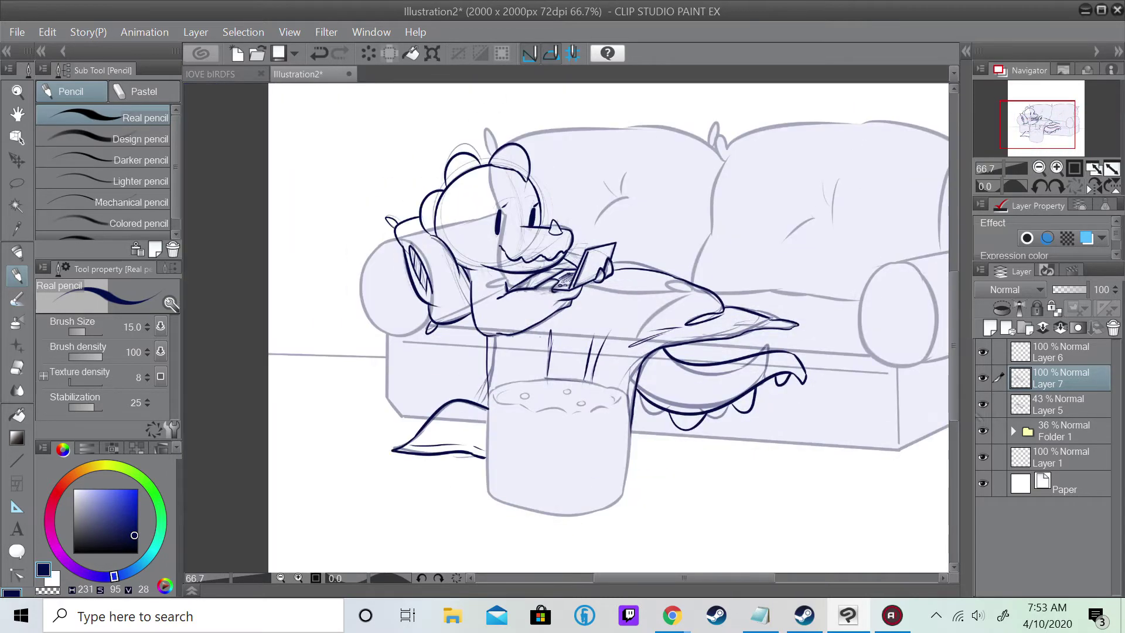
- Remove the rough character sketch layer and touch up the clean contour lines around the head and arm, undoing failed strokes
{"action": "key", "text": "alt+bracketright"}
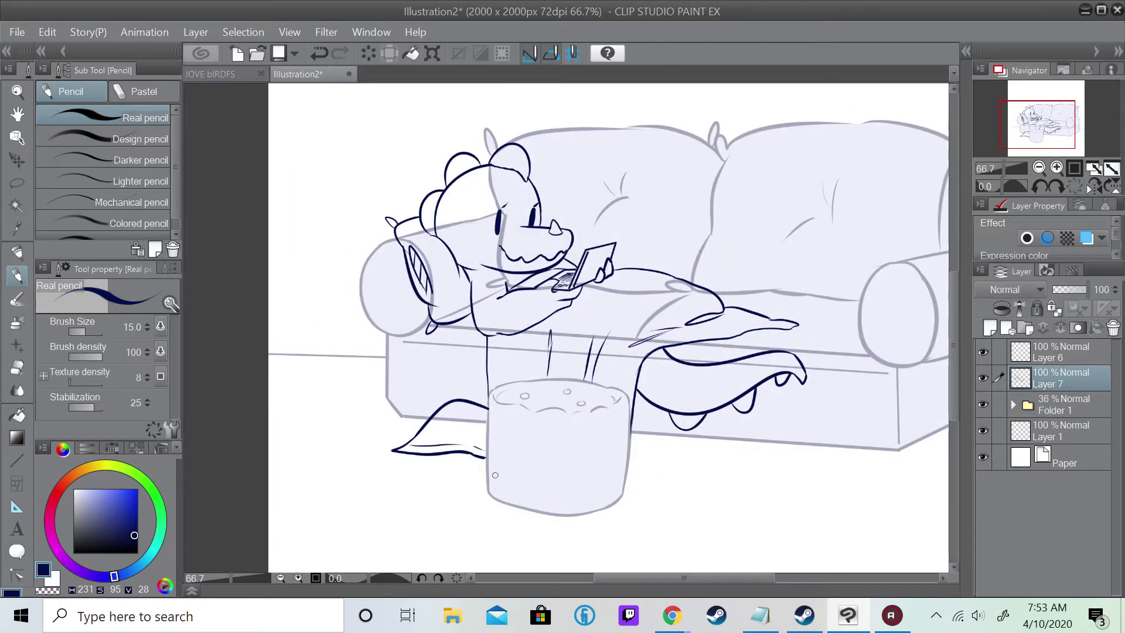
{"action": "scroll", "coordinate": [495, 476], "scroll_direction": "up", "scroll_amount": 3}
{"action": "mouse_move", "coordinate": [394, 285]}
{"action": "left_mouse_down"}
{"action": "mouse_move", "coordinate": [392, 409]}
{"action": "mouse_move", "coordinate": [390, 321]}
{"action": "mouse_move", "coordinate": [463, 258]}
{"action": "mouse_move", "coordinate": [568, 255]}
{"action": "left_mouse_up"}
{"action": "key", "text": "ctrl+z"}
{"action": "key", "text": "ctrl+z"}
{"action": "mouse_move", "coordinate": [391, 316]}
{"action": "left_mouse_down"}
{"action": "mouse_move", "coordinate": [554, 254]}
{"action": "mouse_move", "coordinate": [665, 280]}
{"action": "left_mouse_up"}
{"action": "key", "text": "ctrl+z"}
{"action": "mouse_move", "coordinate": [403, 280]}
{"action": "left_mouse_down"}
{"action": "mouse_move", "coordinate": [488, 256]}
{"action": "mouse_move", "coordinate": [615, 258]}
{"action": "mouse_move", "coordinate": [660, 272]}
{"action": "mouse_move", "coordinate": [711, 383]}
{"action": "left_mouse_up"}
{"action": "scroll", "coordinate": [598, 396], "scroll_direction": "down", "scroll_amount": 5}
- Select the area outside the character on Layer 7 with the furniture folder hidden, and invert the selection
{"action": "left_click", "coordinate": [1061, 351]}
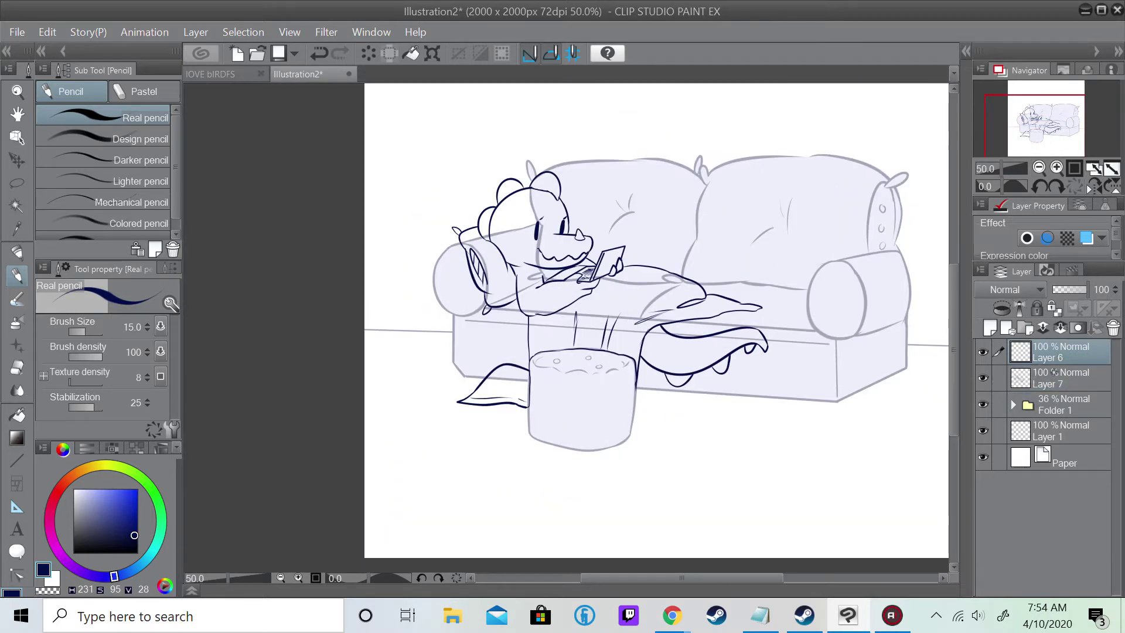
{"action": "left_click", "coordinate": [1060, 378]}
{"action": "left_click", "coordinate": [17, 205]}
{"action": "left_click", "coordinate": [982, 404]}
{"action": "left_click", "coordinate": [667, 448]}
{"action": "left_click", "coordinate": [243, 32]}
{"action": "left_click", "coordinate": [276, 109]}
- Fill the selected silhouette with light periwinkle blue on a new layer, then deselect and show the furniture folder again
{"action": "left_click", "coordinate": [17, 415]}
{"action": "left_click", "coordinate": [99, 494]}
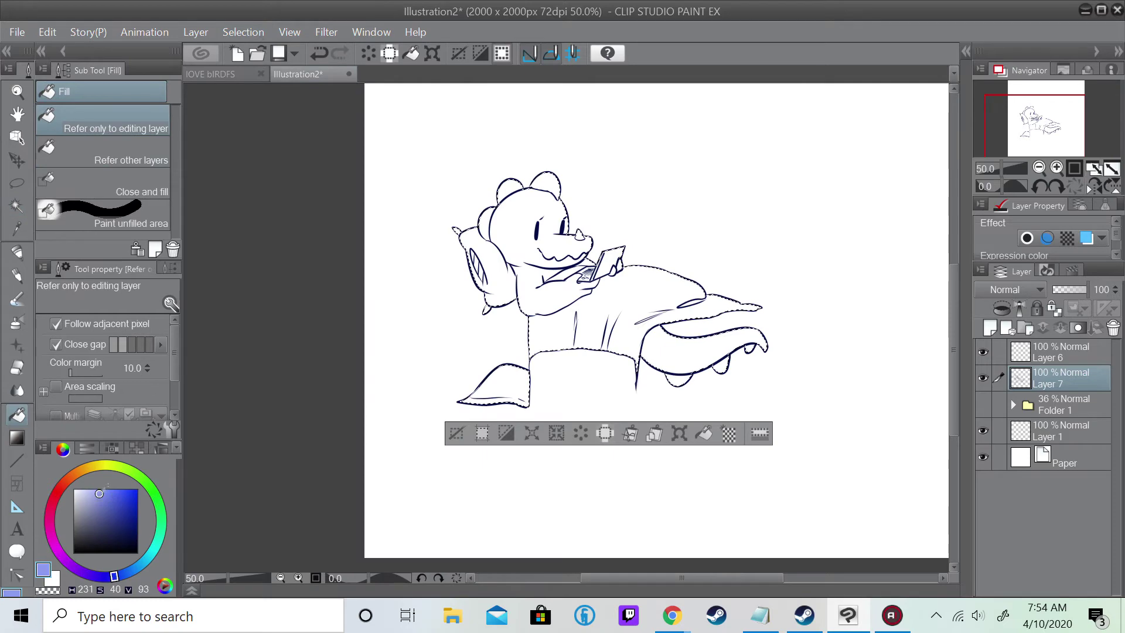
{"action": "key", "text": "ctrl+shift+n"}
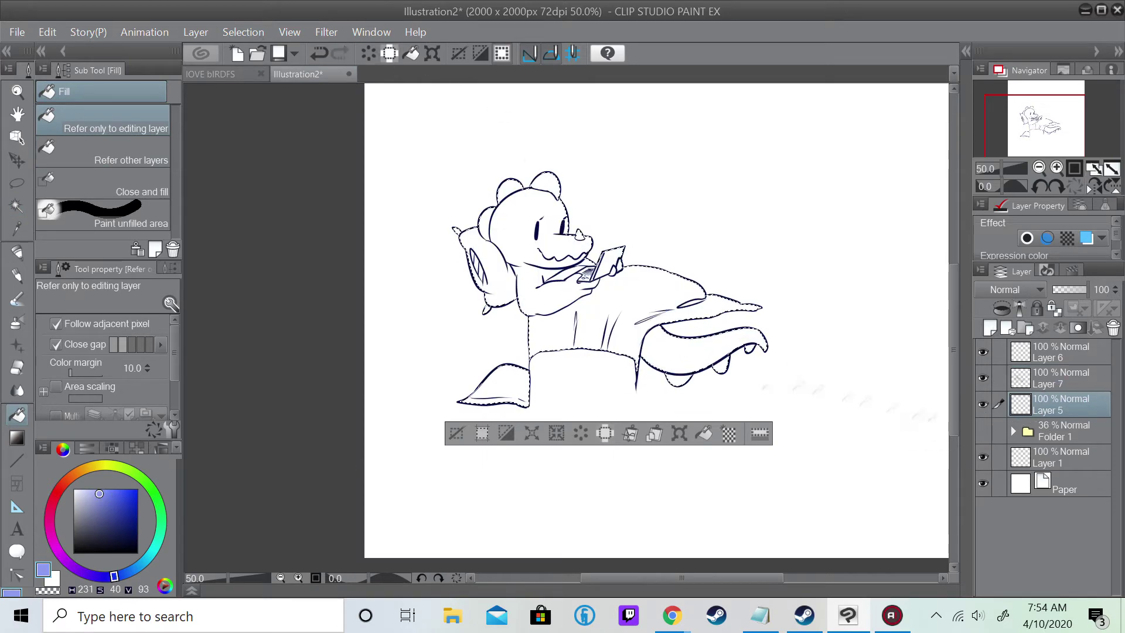
{"action": "left_click", "coordinate": [586, 322]}
{"action": "key", "text": "ctrl+d"}
{"action": "left_click", "coordinate": [983, 431]}
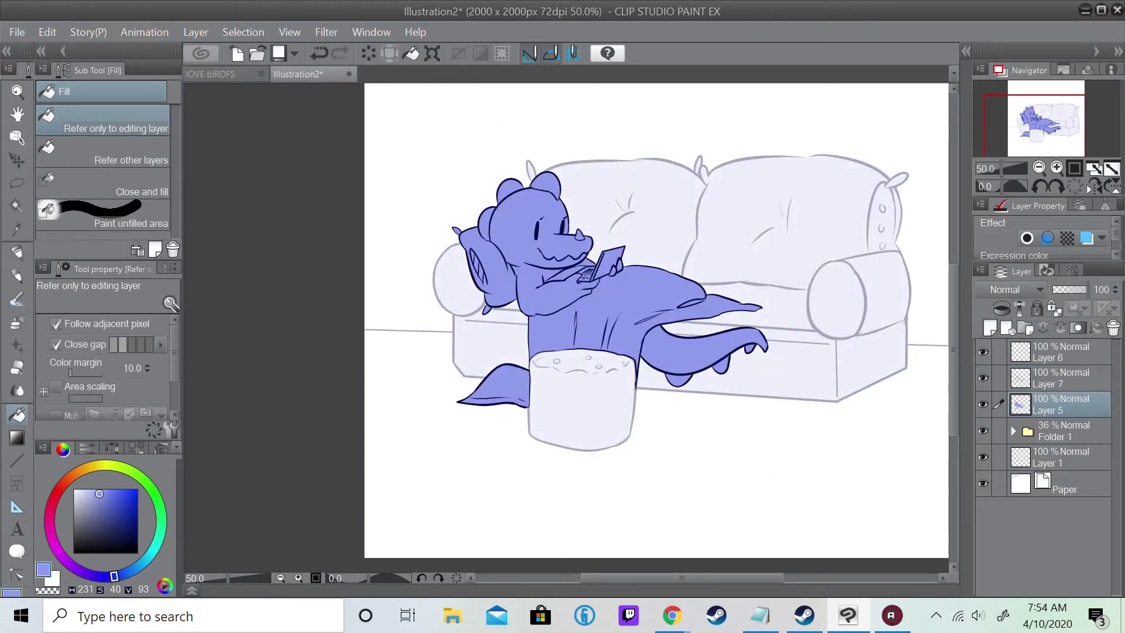
- Group the character's fill and line-art layers into a folder and add a new layer above it
{"action": "left_click", "coordinate": [1061, 431]}
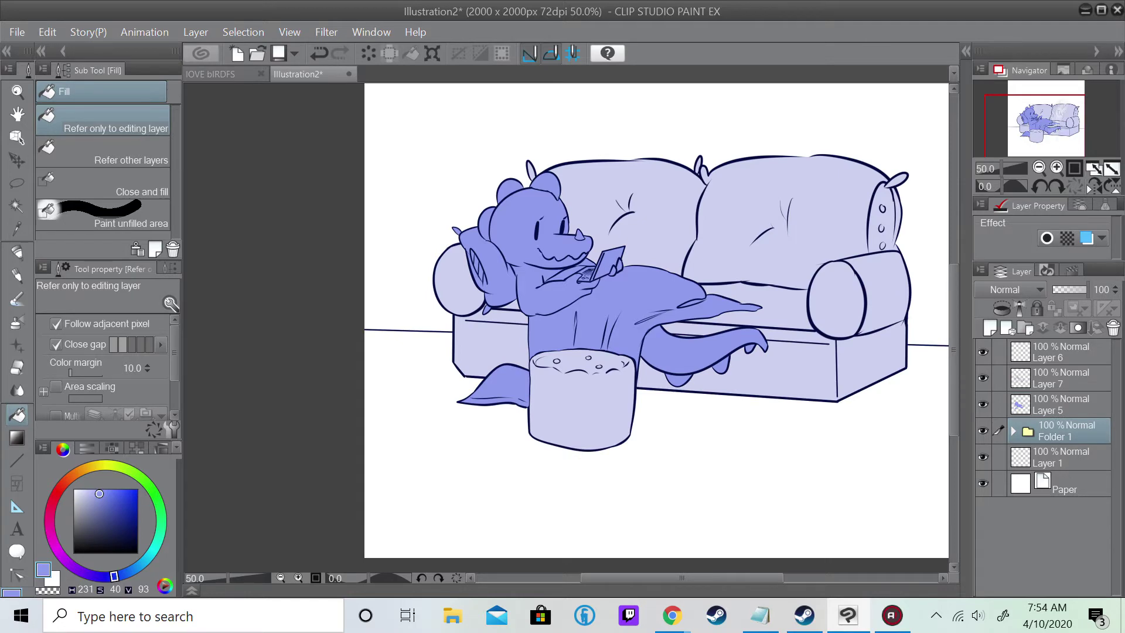
{"action": "key", "text": "ctrl+plus"}
{"action": "left_click", "coordinate": [1060, 404]}
{"action": "left_click", "coordinate": [1060, 378], "text": "ctrl"}
{"action": "key", "text": "ctrl+g"}
{"action": "key", "text": "ctrl+shift+n"}
- Reduce the character folder's opacity to 72% and the furniture folder's to 43%, and choose dark navy for the new layer
{"action": "key", "text": "alt+bracketleft"}
{"action": "key", "text": "alt+bracketleft"}
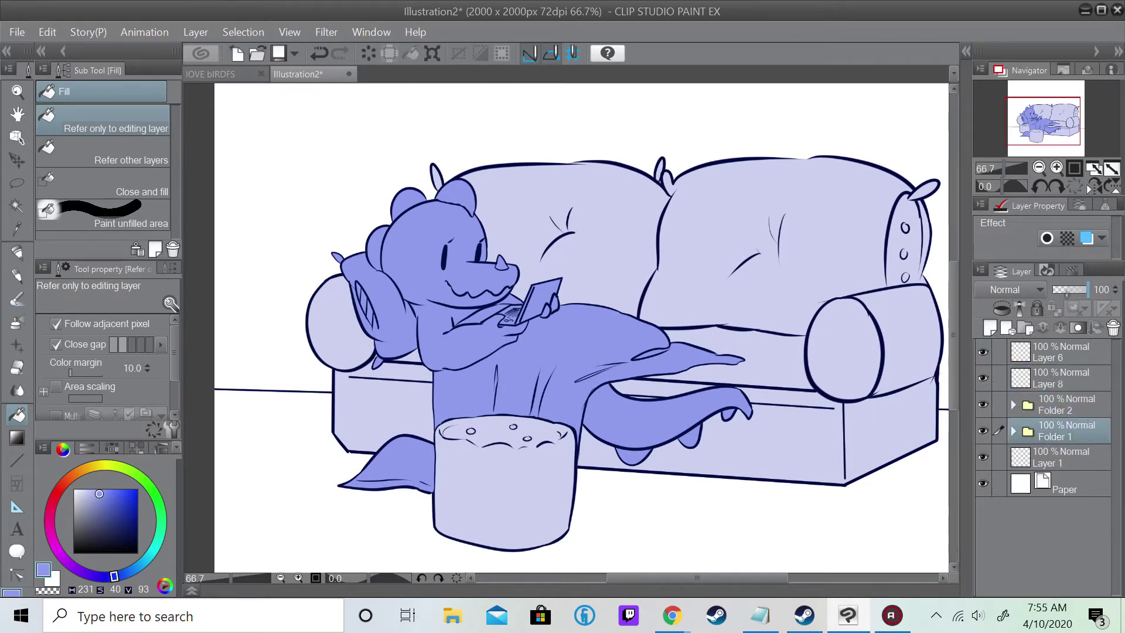
{"action": "left_click", "coordinate": [1060, 378]}
{"action": "left_click", "coordinate": [136, 532]}
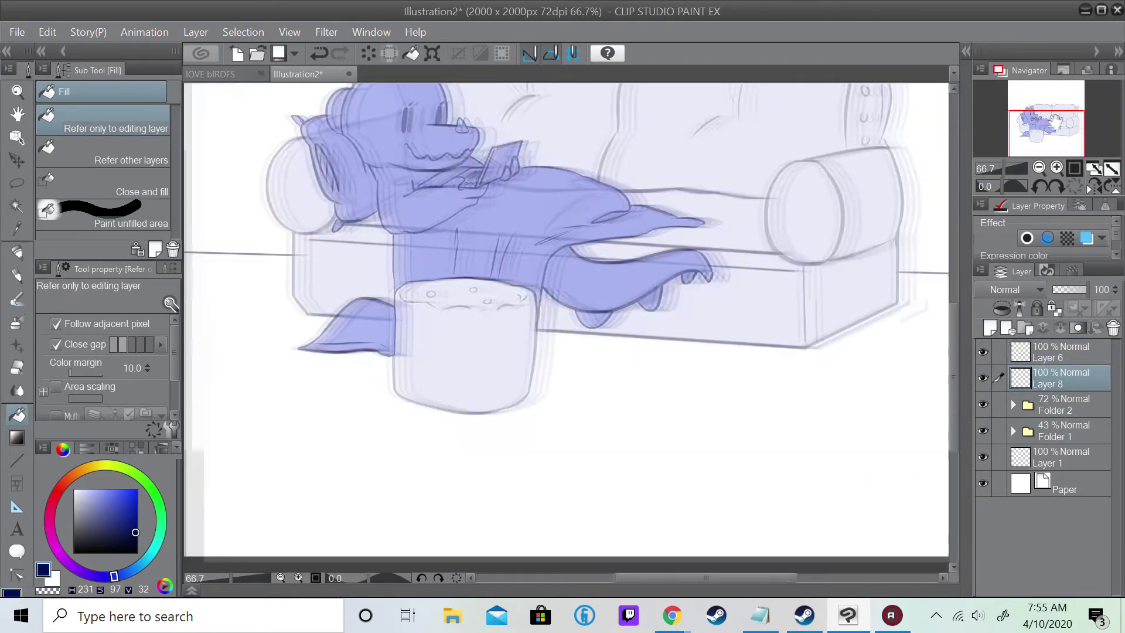
- Sketch a small round cat head with wide circular eyes and spiky fur on the floor beside the pouf
{"action": "scroll", "coordinate": [627, 328], "scroll_direction": "up", "scroll_amount": 2}
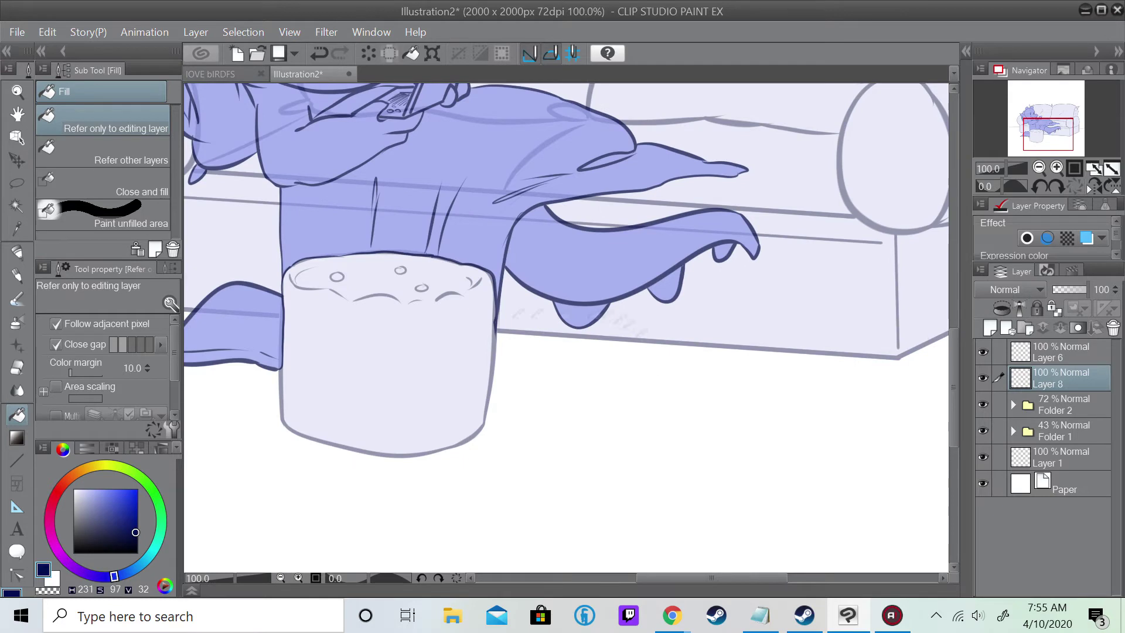
{"action": "key", "text": "p"}
{"action": "mouse_move", "coordinate": [697, 331]}
{"action": "left_mouse_down"}
{"action": "mouse_move", "coordinate": [700, 369]}
{"action": "mouse_move", "coordinate": [697, 354]}
{"action": "mouse_move", "coordinate": [712, 351]}
{"action": "mouse_move", "coordinate": [678, 368]}
{"action": "left_mouse_up"}
{"action": "left_click_drag", "start_coordinate": [719, 354], "coordinate": [728, 361]}
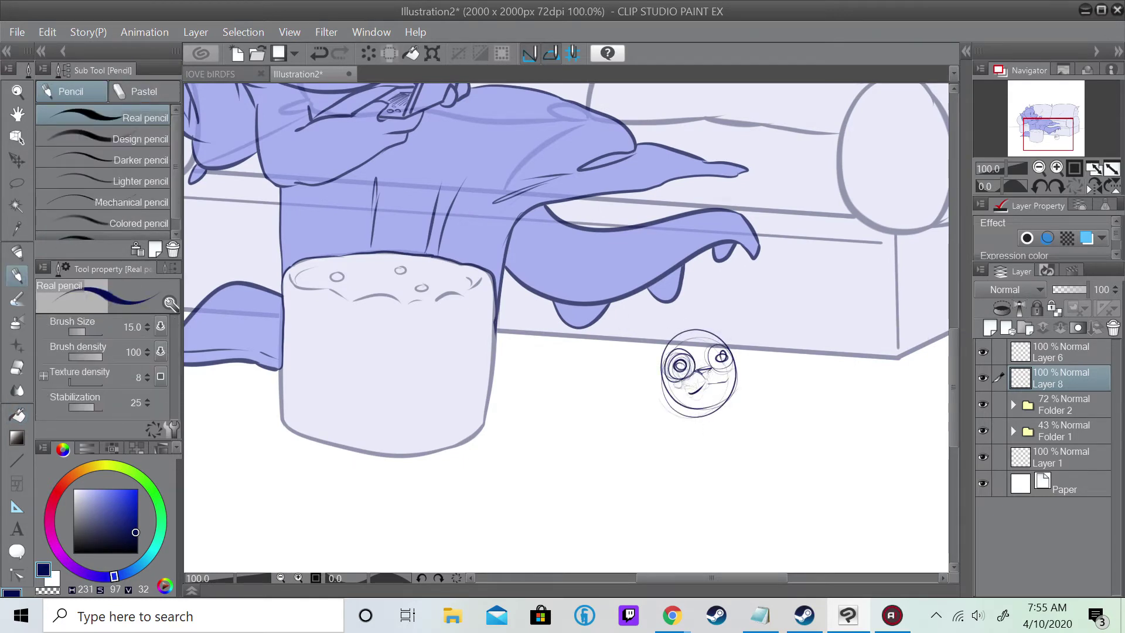
{"action": "mouse_move", "coordinate": [667, 342]}
{"action": "left_mouse_down"}
{"action": "mouse_move", "coordinate": [661, 359]}
{"action": "mouse_move", "coordinate": [724, 335]}
{"action": "left_mouse_up"}
- Sketch the floor cat's rounded body behind its head and adjust the sketch's placement with a free transform
{"action": "mouse_move", "coordinate": [650, 360]}
{"action": "left_mouse_down"}
{"action": "mouse_move", "coordinate": [662, 372]}
{"action": "mouse_move", "coordinate": [612, 398]}
{"action": "left_mouse_up"}
{"action": "left_click_drag", "start_coordinate": [615, 346], "coordinate": [603, 407]}
{"action": "key", "text": "ctrl+t"}
{"action": "left_click_drag", "start_coordinate": [761, 436], "coordinate": [767, 402]}
{"action": "key", "text": "Return"}
- Sketch the floor cat's legs and paws, the small creature in its mouth and its thick raised tail
{"action": "left_click_drag", "start_coordinate": [663, 425], "coordinate": [642, 481]}
{"action": "left_click_drag", "start_coordinate": [674, 422], "coordinate": [643, 484]}
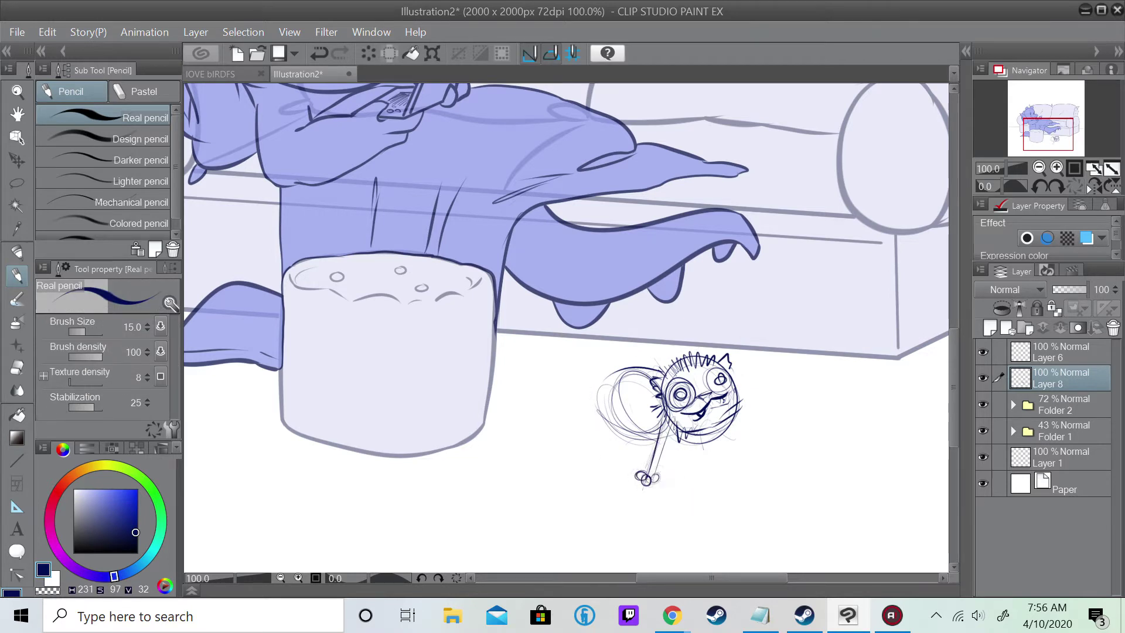
{"action": "mouse_move", "coordinate": [694, 440]}
{"action": "left_mouse_down"}
{"action": "mouse_move", "coordinate": [747, 399]}
{"action": "mouse_move", "coordinate": [710, 423]}
{"action": "left_mouse_up"}
{"action": "key", "text": "ctrl+z"}
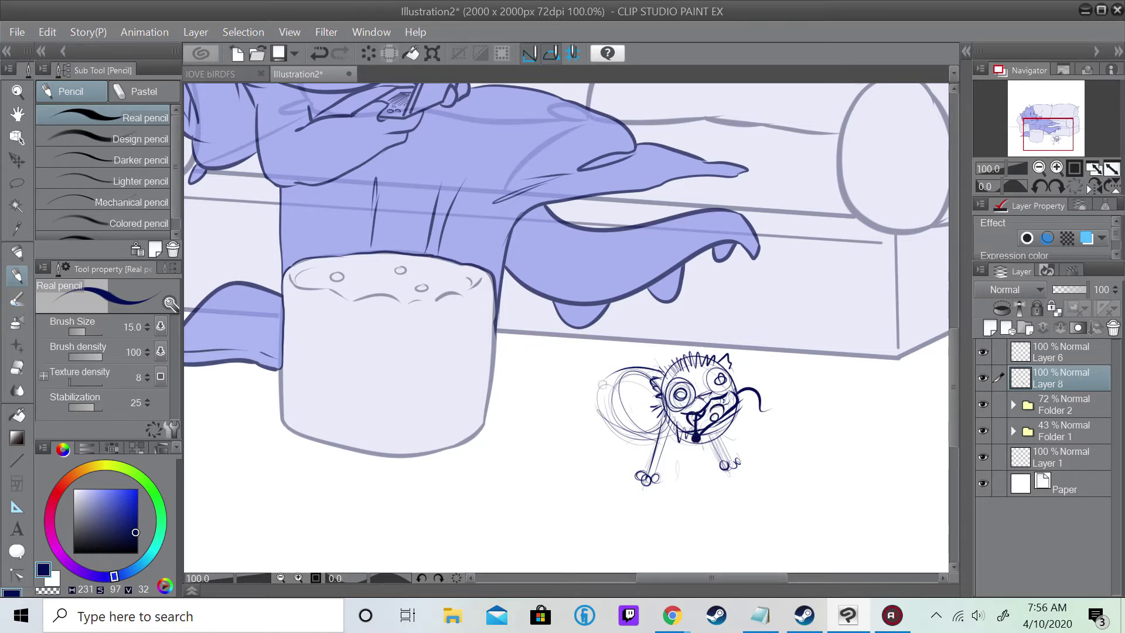
{"action": "mouse_move", "coordinate": [600, 372]}
{"action": "left_mouse_down"}
{"action": "mouse_move", "coordinate": [568, 339]}
{"action": "mouse_move", "coordinate": [601, 408]}
{"action": "mouse_move", "coordinate": [573, 463]}
{"action": "left_mouse_up"}
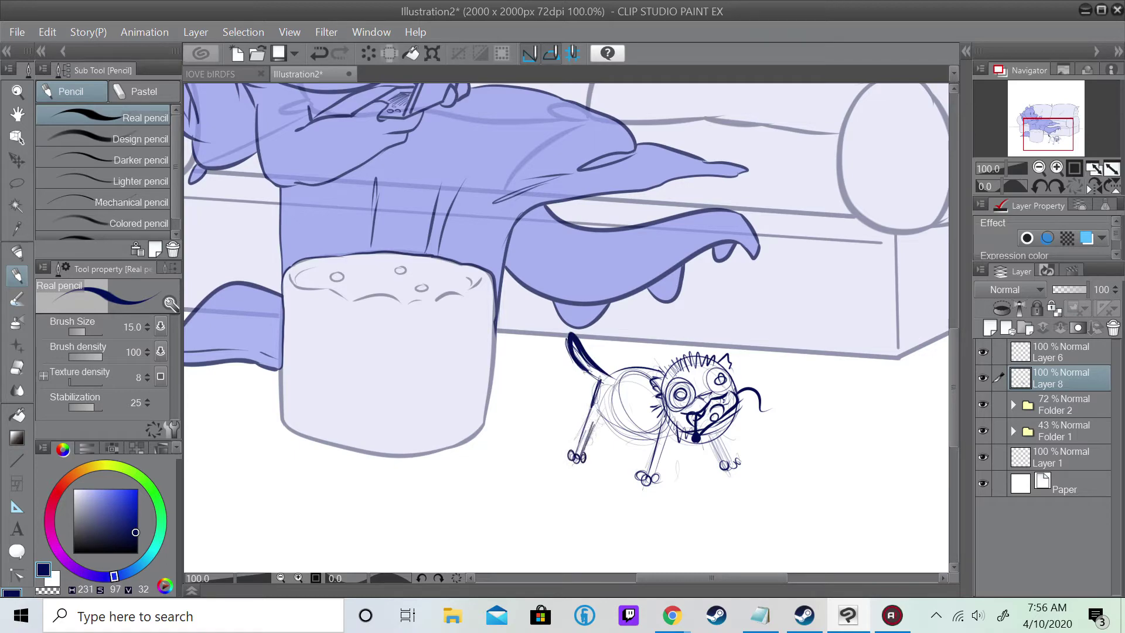
- Draw a snake's outer curve behind the character's head and reduce the character folder's opacity to 28%
{"action": "left_click_drag", "start_coordinate": [1043, 129], "coordinate": [1030, 117]}
{"action": "scroll", "coordinate": [412, 138], "scroll_direction": "up", "scroll_amount": 2}
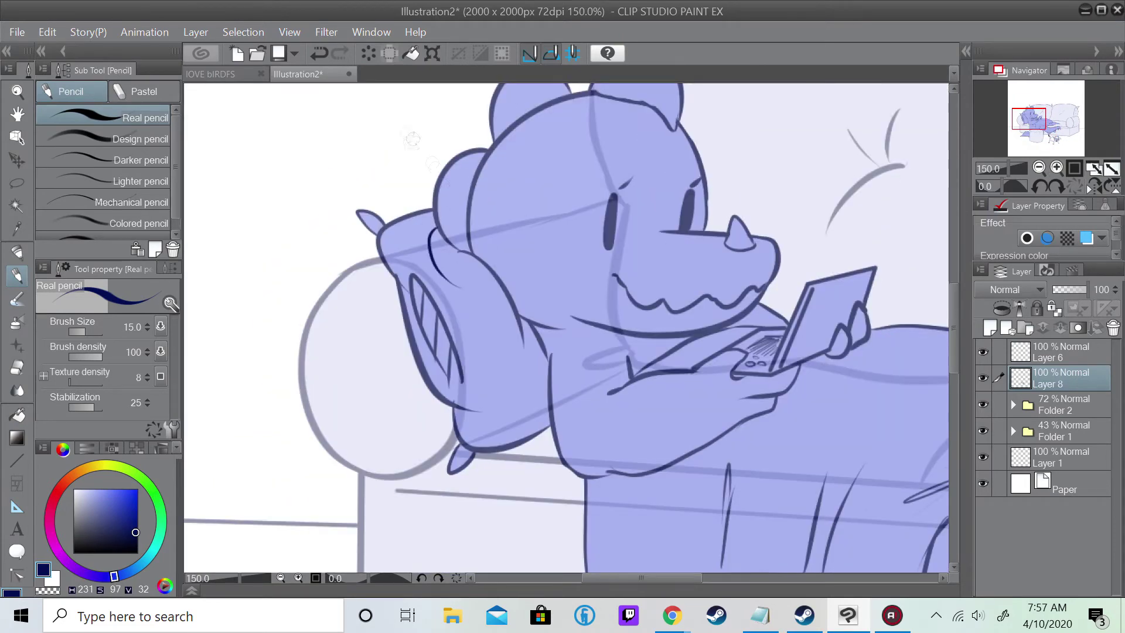
{"action": "left_click_drag", "start_coordinate": [435, 189], "coordinate": [424, 271]}
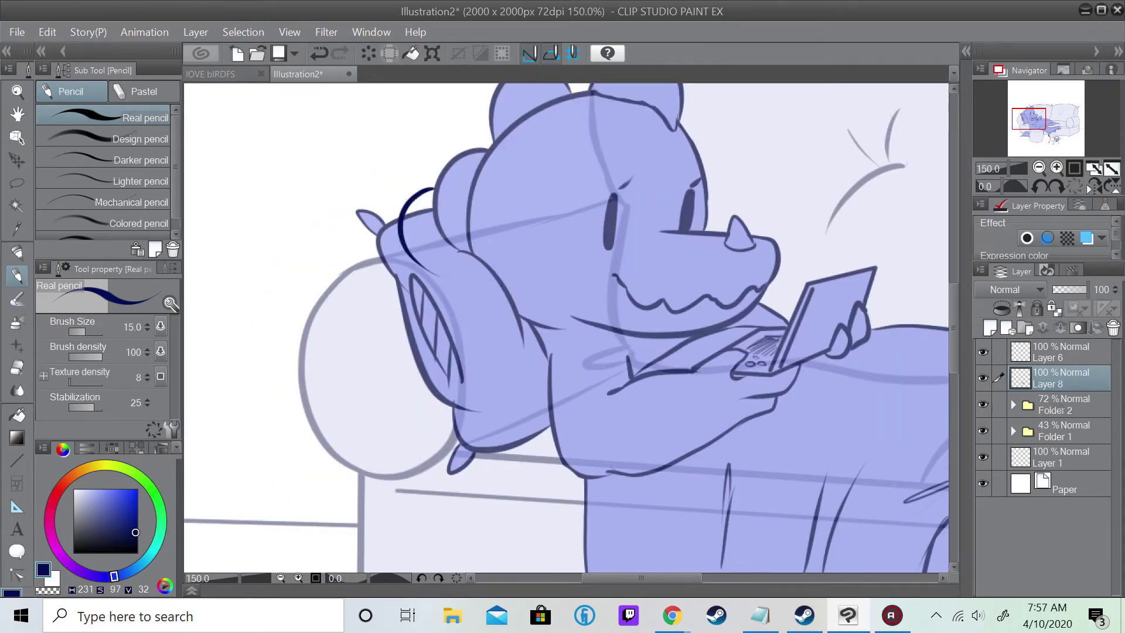
{"action": "left_click", "coordinate": [1055, 405]}
{"action": "left_click_drag", "start_coordinate": [1085, 289], "coordinate": [1062, 289]}
{"action": "left_click", "coordinate": [1054, 378]}
{"action": "key", "text": "ctrl+z"}
{"action": "mouse_move", "coordinate": [405, 223]}
{"action": "left_mouse_down"}
{"action": "mouse_move", "coordinate": [498, 298]}
{"action": "mouse_move", "coordinate": [486, 331]}
{"action": "left_mouse_up"}
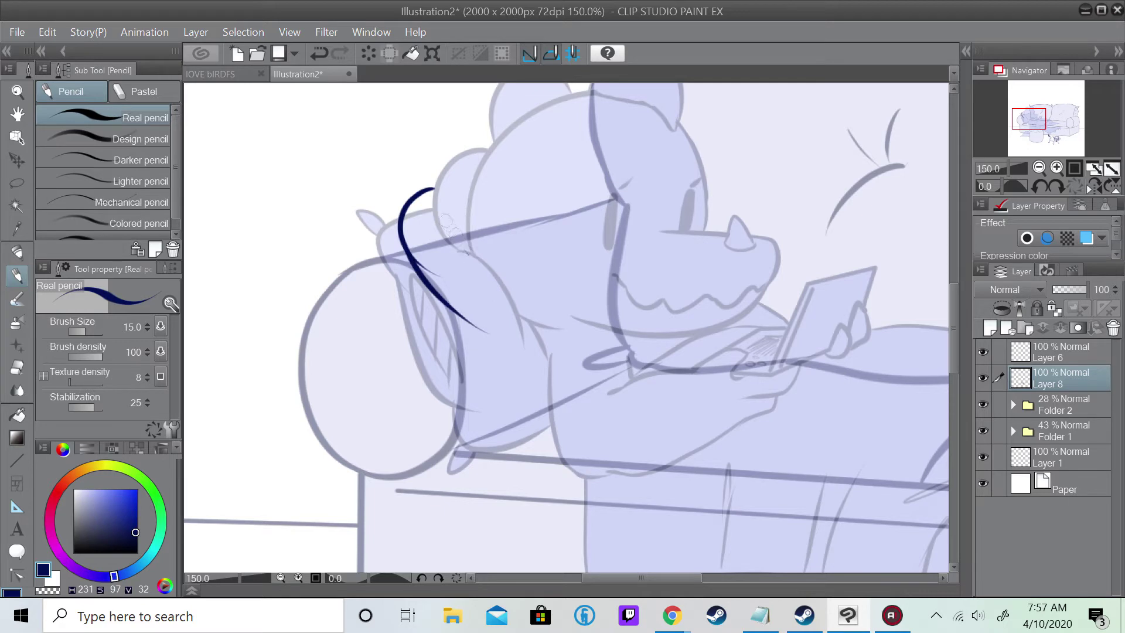
- Draw the upper and lower edges of the snake's body running from behind the head toward the chin, undoing failed strokes
{"action": "left_click_drag", "start_coordinate": [436, 214], "coordinate": [569, 290]}
{"action": "left_click_drag", "start_coordinate": [463, 319], "coordinate": [598, 302]}
{"action": "key", "text": "ctrl+z"}
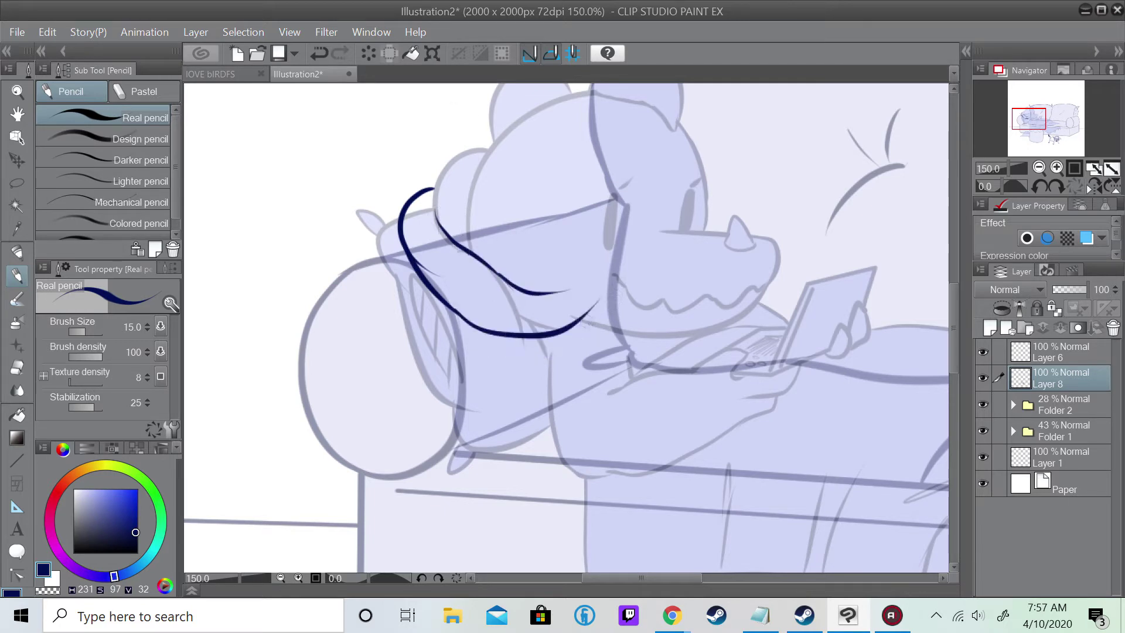
{"action": "left_click", "coordinate": [319, 53]}
{"action": "left_click", "coordinate": [319, 53]}
{"action": "left_click_drag", "start_coordinate": [437, 214], "coordinate": [571, 343]}
{"action": "mouse_move", "coordinate": [462, 319]}
{"action": "left_mouse_down"}
{"action": "mouse_move", "coordinate": [574, 369]}
{"action": "mouse_move", "coordinate": [624, 342]}
{"action": "mouse_move", "coordinate": [622, 317]}
{"action": "left_mouse_up"}
{"action": "key", "text": "ctrl+z"}
{"action": "key", "text": "ctrl+z"}
- Draw the first snake's head with an eye and forked tongue below the character's chin, undoing failed strokes
{"action": "mouse_move", "coordinate": [606, 354]}
{"action": "left_mouse_down"}
{"action": "mouse_move", "coordinate": [689, 349]}
{"action": "mouse_move", "coordinate": [647, 343]}
{"action": "mouse_move", "coordinate": [667, 339]}
{"action": "left_mouse_up"}
{"action": "key", "text": "ctrl+plus"}
{"action": "key", "text": "ctrl+z"}
{"action": "key", "text": "ctrl+z"}
{"action": "key", "text": "ctrl+z"}
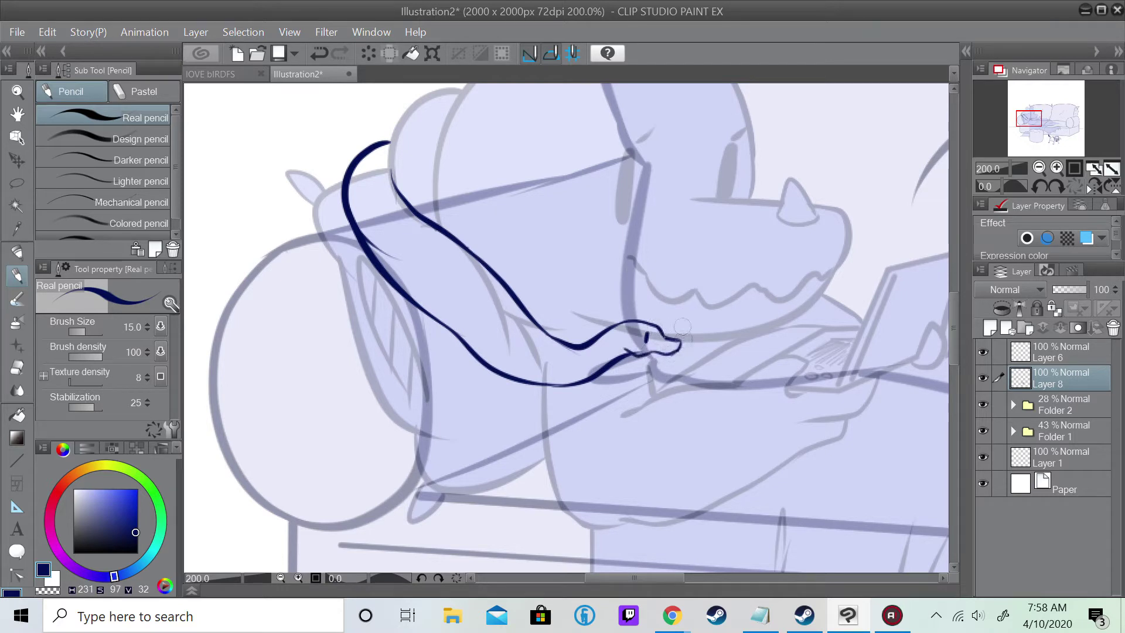
{"action": "key", "text": "e"}
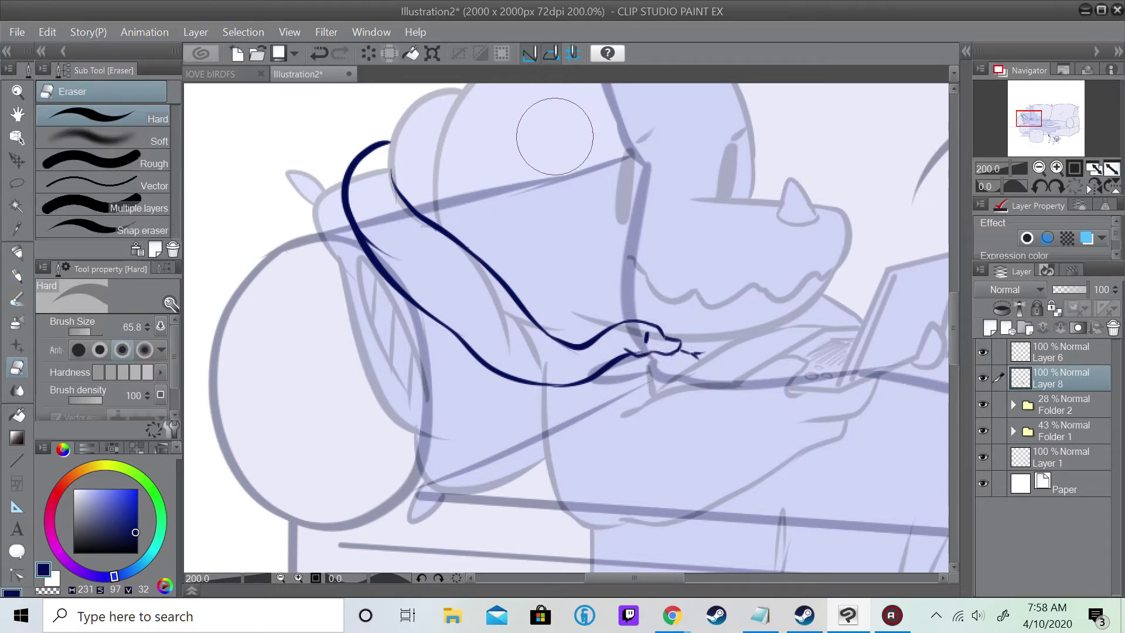
{"action": "key", "text": "p"}
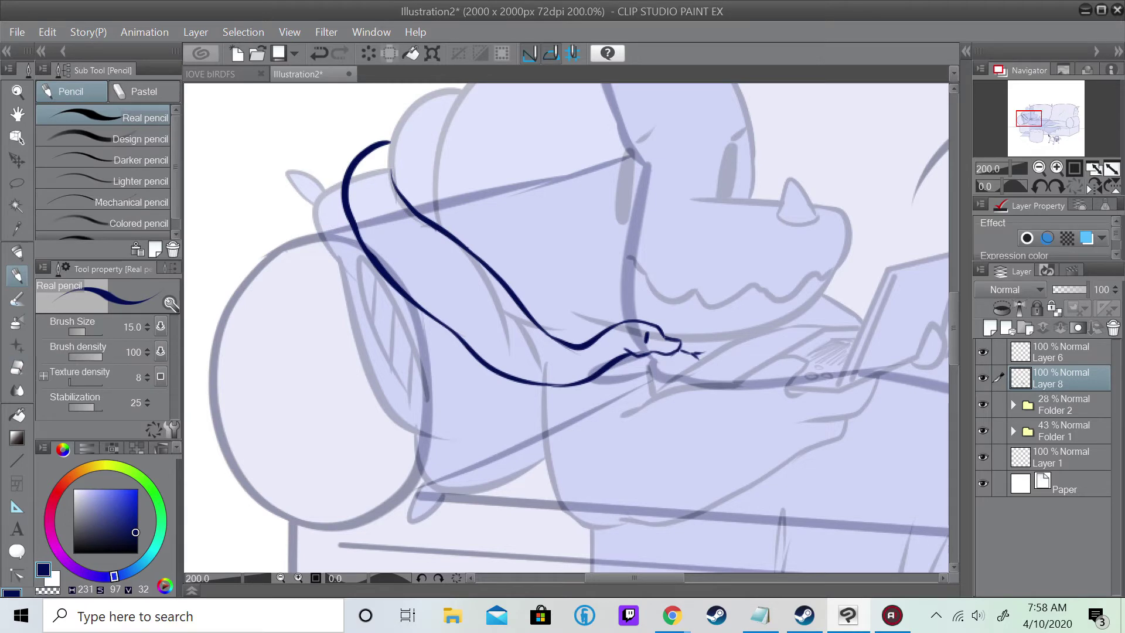
- Draw a second snake's curved body from the handheld console down to a pointed tail on the character's torso
{"action": "left_click_drag", "start_coordinate": [410, 183], "coordinate": [285, 288]}
{"action": "left_click_drag", "start_coordinate": [624, 257], "coordinate": [708, 264]}
{"action": "key", "text": "ctrl+z"}
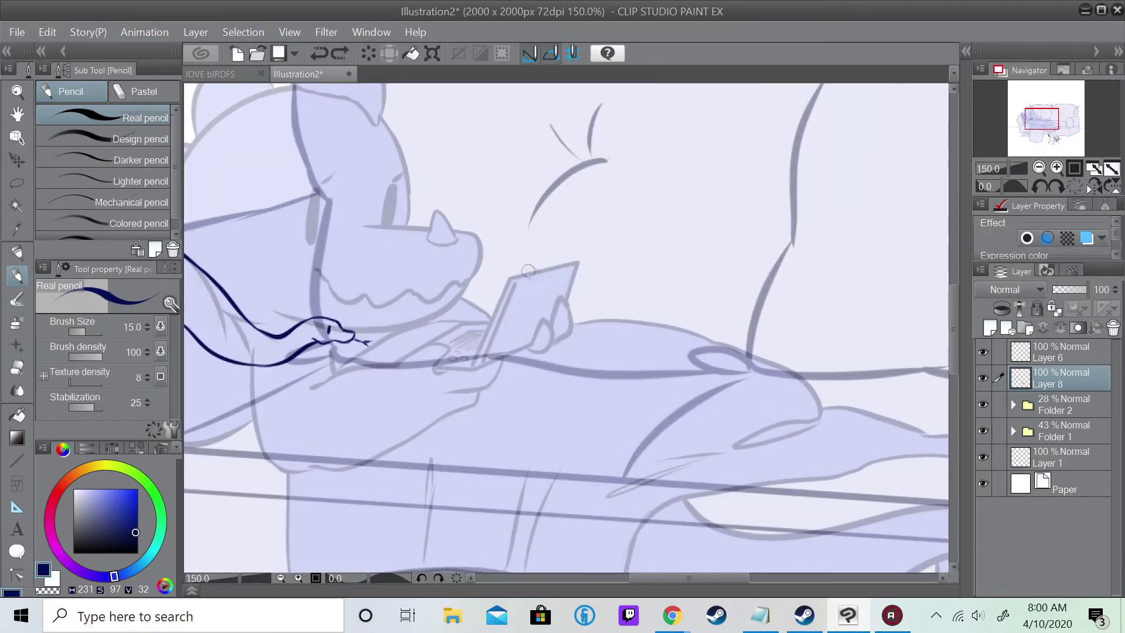
{"action": "mouse_move", "coordinate": [520, 266]}
{"action": "left_mouse_down"}
{"action": "mouse_move", "coordinate": [537, 277]}
{"action": "mouse_move", "coordinate": [523, 345]}
{"action": "left_mouse_up"}
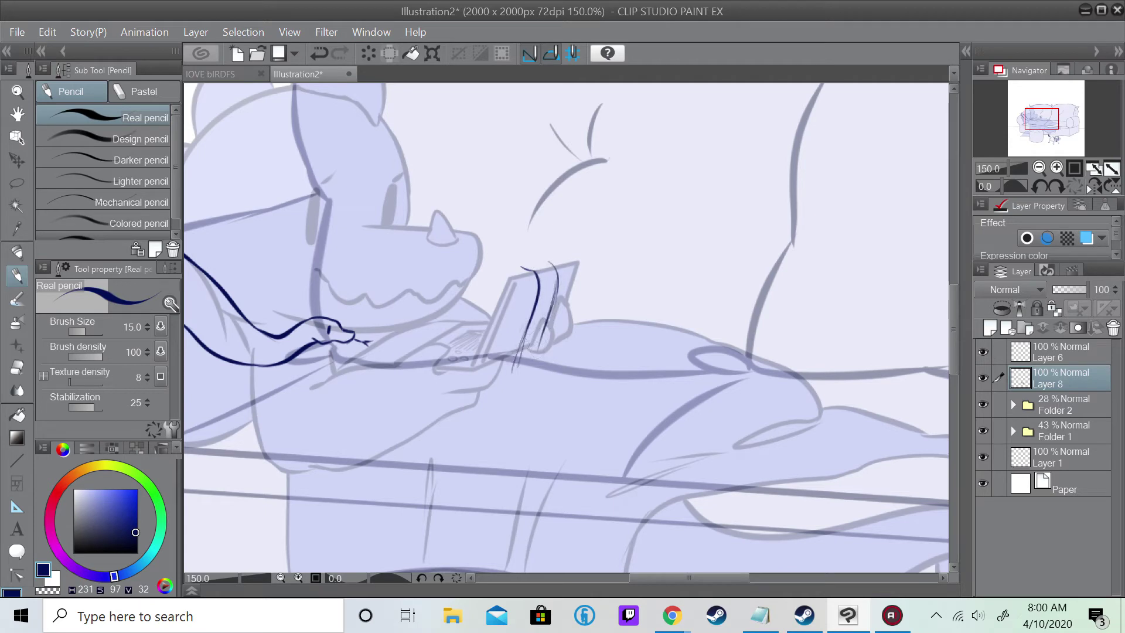
{"action": "key", "text": "ctrl+z"}
{"action": "left_click_drag", "start_coordinate": [523, 401], "coordinate": [607, 440]}
{"action": "left_click_drag", "start_coordinate": [533, 375], "coordinate": [611, 444]}
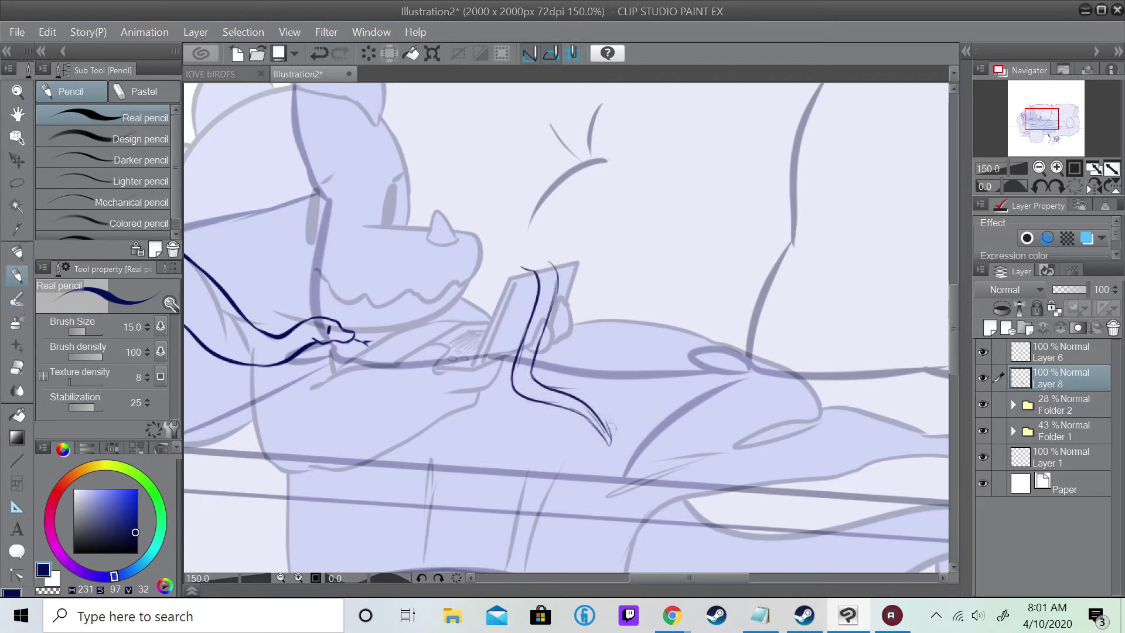
{"action": "key", "text": "ctrl+z"}
{"action": "left_click_drag", "start_coordinate": [548, 393], "coordinate": [609, 440]}
- Draw the second snake's small head and eye above the console, erase stray lines and redraw the body edge
{"action": "mouse_move", "coordinate": [525, 256]}
{"action": "left_mouse_down"}
{"action": "mouse_move", "coordinate": [537, 248]}
{"action": "mouse_move", "coordinate": [559, 334]}
{"action": "mouse_move", "coordinate": [557, 322]}
{"action": "left_mouse_up"}
{"action": "key", "text": "ctrl+z"}
{"action": "key", "text": "ctrl+z"}
{"action": "key", "text": "e"}
{"action": "left_click_drag", "start_coordinate": [511, 241], "coordinate": [519, 267]}
{"action": "key", "text": "p"}
{"action": "key", "text": "ctrl+z"}
{"action": "key", "text": "ctrl+z"}
{"action": "key", "text": "e"}
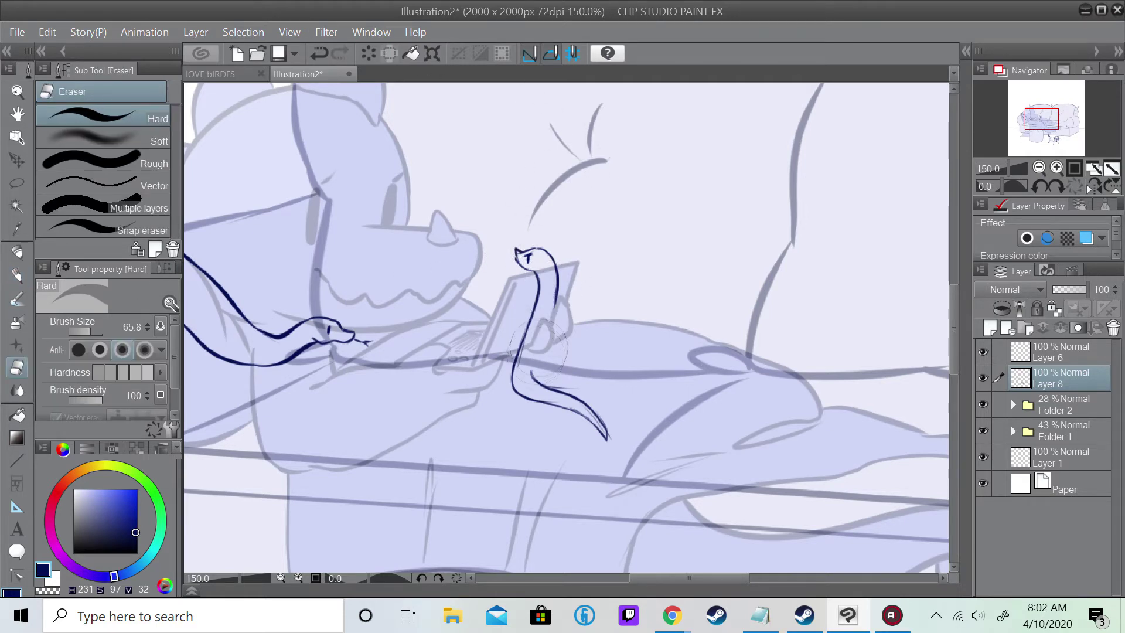
{"action": "key", "text": "p"}
{"action": "left_click_drag", "start_coordinate": [553, 295], "coordinate": [530, 375]}
- Sketch another cat's round head with pointed ears and the start of its back on top of the sofa backrest
{"action": "key", "text": "ctrl+minus"}
{"action": "key", "text": "ctrl+minus"}
{"action": "key", "text": "ctrl+minus"}
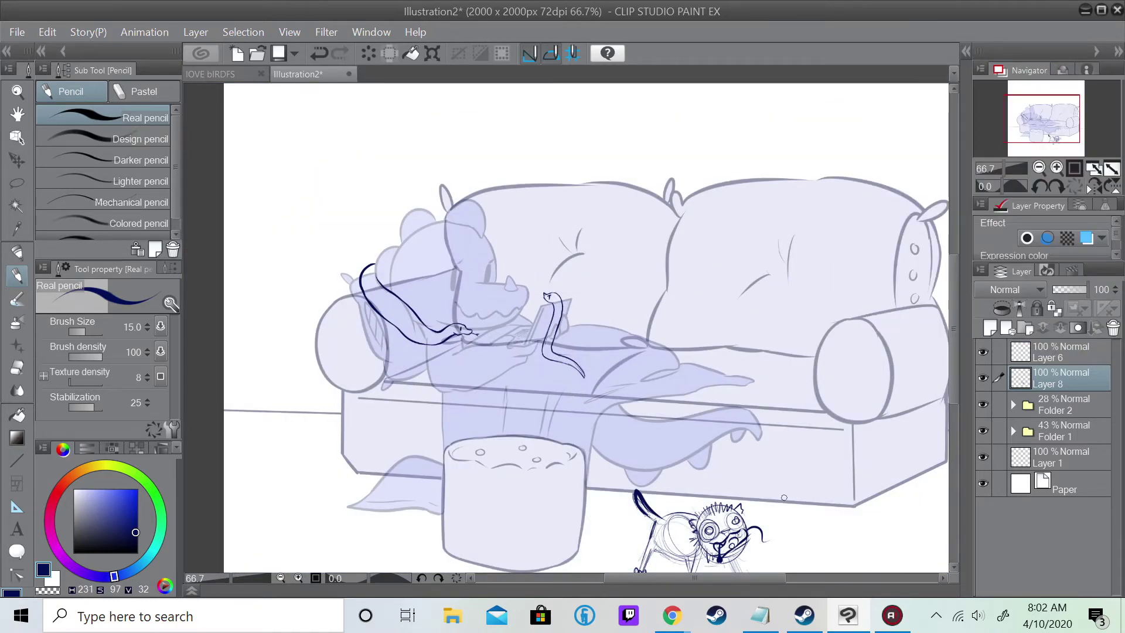
{"action": "left_click_drag", "start_coordinate": [1043, 119], "coordinate": [1040, 113]}
{"action": "scroll", "coordinate": [1046, 122], "scroll_direction": "up", "scroll_amount": 1}
{"action": "mouse_move", "coordinate": [507, 146]}
{"action": "left_mouse_down"}
{"action": "mouse_move", "coordinate": [502, 222]}
{"action": "mouse_move", "coordinate": [539, 216]}
{"action": "left_mouse_up"}
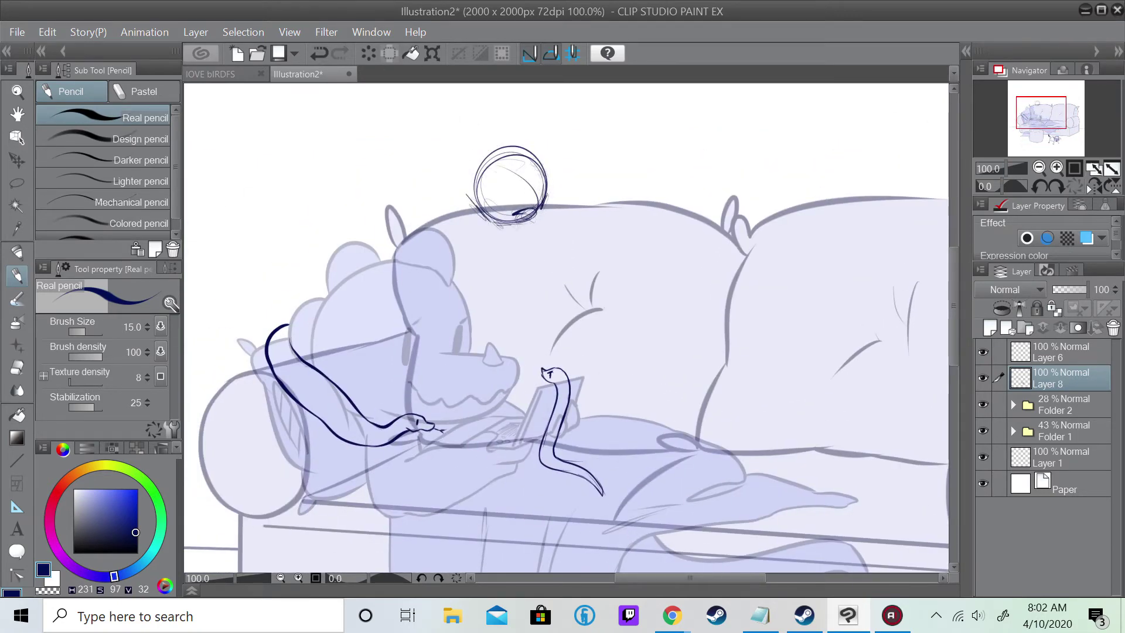
{"action": "left_click_drag", "start_coordinate": [445, 189], "coordinate": [478, 209]}
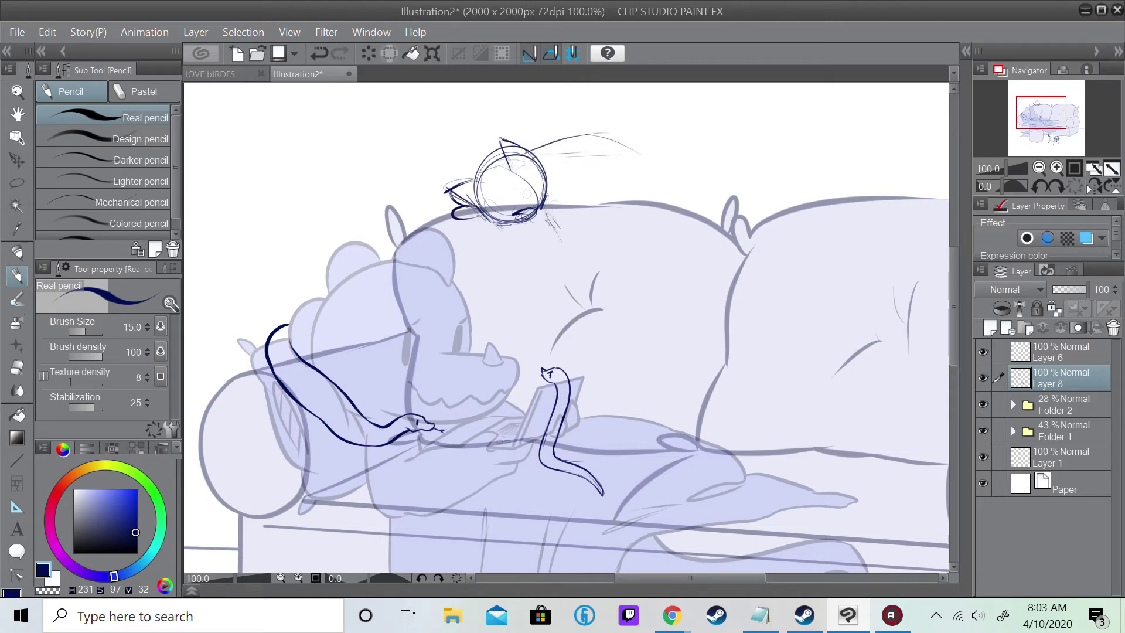
- Sketch the backrest cat's dangling leg, its belly and hindquarters along the cushion and its curled tail
{"action": "left_click_drag", "start_coordinate": [569, 273], "coordinate": [578, 295]}
{"action": "left_click_drag", "start_coordinate": [582, 201], "coordinate": [580, 271]}
{"action": "left_click_drag", "start_coordinate": [545, 206], "coordinate": [571, 254]}
{"action": "left_click_drag", "start_coordinate": [612, 196], "coordinate": [711, 223]}
{"action": "left_click_drag", "start_coordinate": [584, 203], "coordinate": [732, 233]}
{"action": "key", "text": "ctrl+z"}
{"action": "left_click_drag", "start_coordinate": [696, 194], "coordinate": [732, 233]}
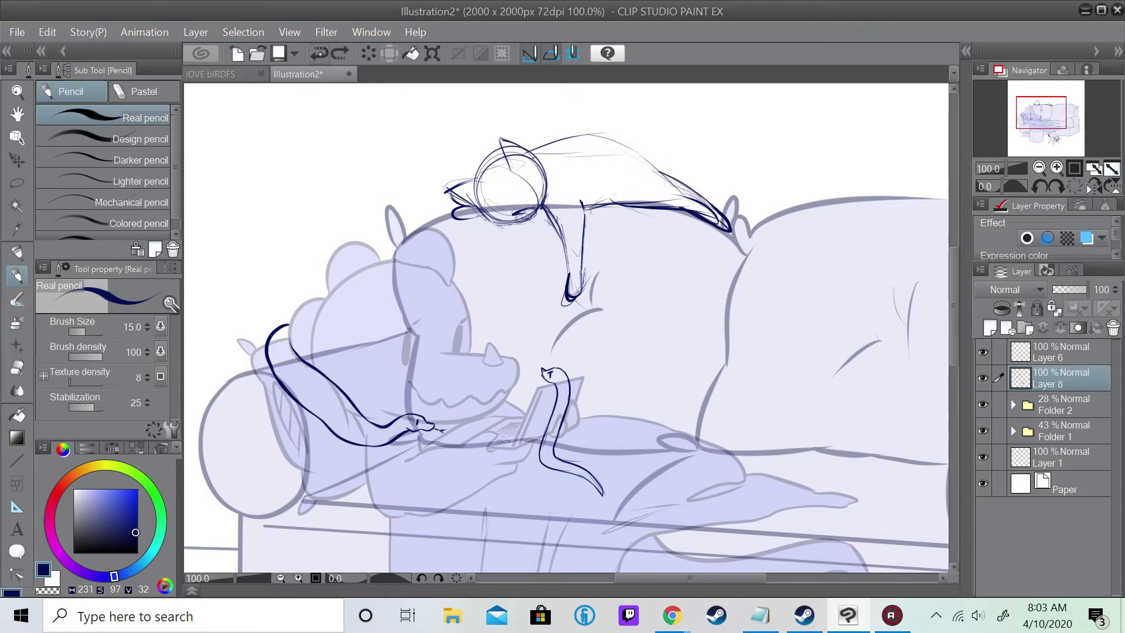
{"action": "left_click_drag", "start_coordinate": [721, 214], "coordinate": [781, 187]}
- Sketch a curled-up cat's rounded body and round sleeping face on the seat near the sofa's empty armrest
{"action": "mouse_move", "coordinate": [1046, 109]}
{"action": "left_mouse_down"}
{"action": "mouse_move", "coordinate": [1063, 116]}
{"action": "mouse_move", "coordinate": [1047, 124]}
{"action": "mouse_move", "coordinate": [1045, 112]}
{"action": "mouse_move", "coordinate": [1059, 122]}
{"action": "left_mouse_up"}
{"action": "left_click_drag", "start_coordinate": [585, 202], "coordinate": [551, 331]}
{"action": "left_click_drag", "start_coordinate": [621, 205], "coordinate": [711, 343]}
{"action": "left_click_drag", "start_coordinate": [733, 258], "coordinate": [712, 339]}
{"action": "mouse_move", "coordinate": [697, 211]}
{"action": "left_mouse_down"}
{"action": "mouse_move", "coordinate": [732, 275]}
{"action": "mouse_move", "coordinate": [653, 296]}
{"action": "left_mouse_up"}
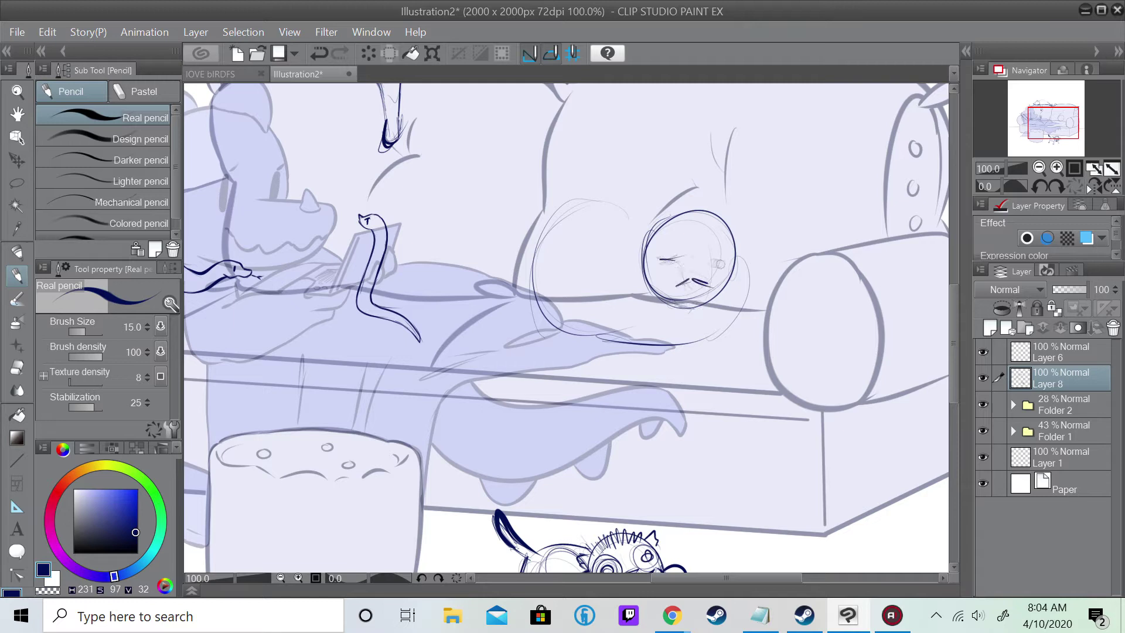
{"action": "left_click_drag", "start_coordinate": [732, 234], "coordinate": [745, 246]}
{"action": "left_click_drag", "start_coordinate": [651, 227], "coordinate": [735, 233]}
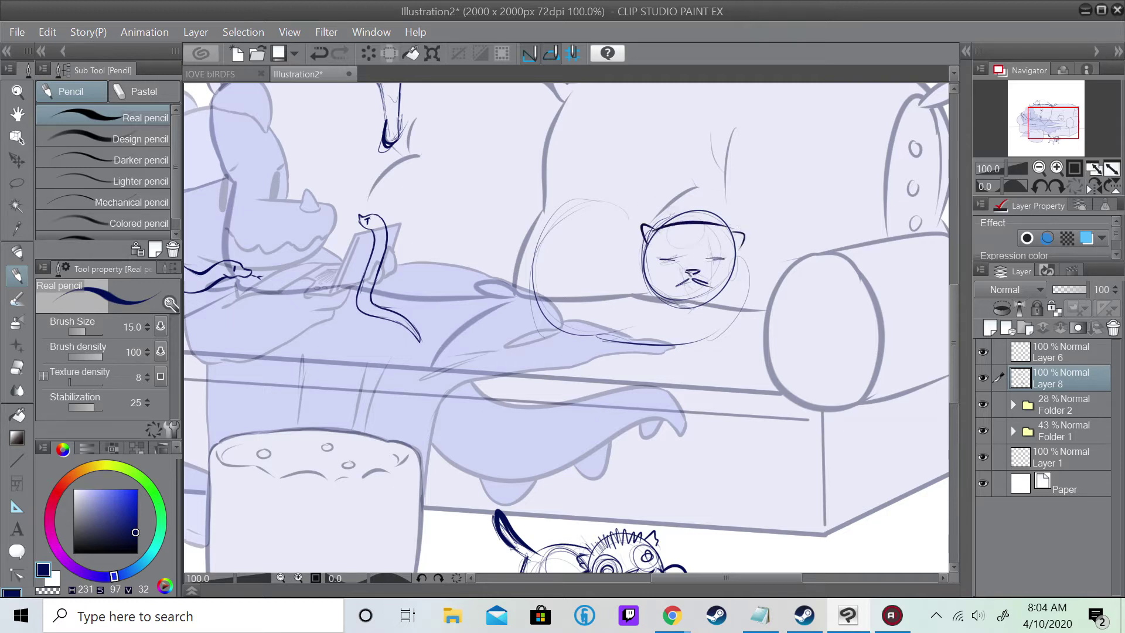
- Draw the sleeping cat's pointed ears, darken its cheeks and add its folded front paws
{"action": "left_click_drag", "start_coordinate": [642, 239], "coordinate": [658, 223]}
{"action": "left_click_drag", "start_coordinate": [730, 228], "coordinate": [746, 240]}
{"action": "mouse_move", "coordinate": [646, 241]}
{"action": "left_mouse_down"}
{"action": "mouse_move", "coordinate": [697, 306]}
{"action": "mouse_move", "coordinate": [739, 261]}
{"action": "left_mouse_up"}
{"action": "mouse_move", "coordinate": [745, 320]}
{"action": "left_mouse_down"}
{"action": "mouse_move", "coordinate": [697, 340]}
{"action": "mouse_move", "coordinate": [659, 331]}
{"action": "left_mouse_up"}
{"action": "left_click_drag", "start_coordinate": [627, 325], "coordinate": [670, 352]}
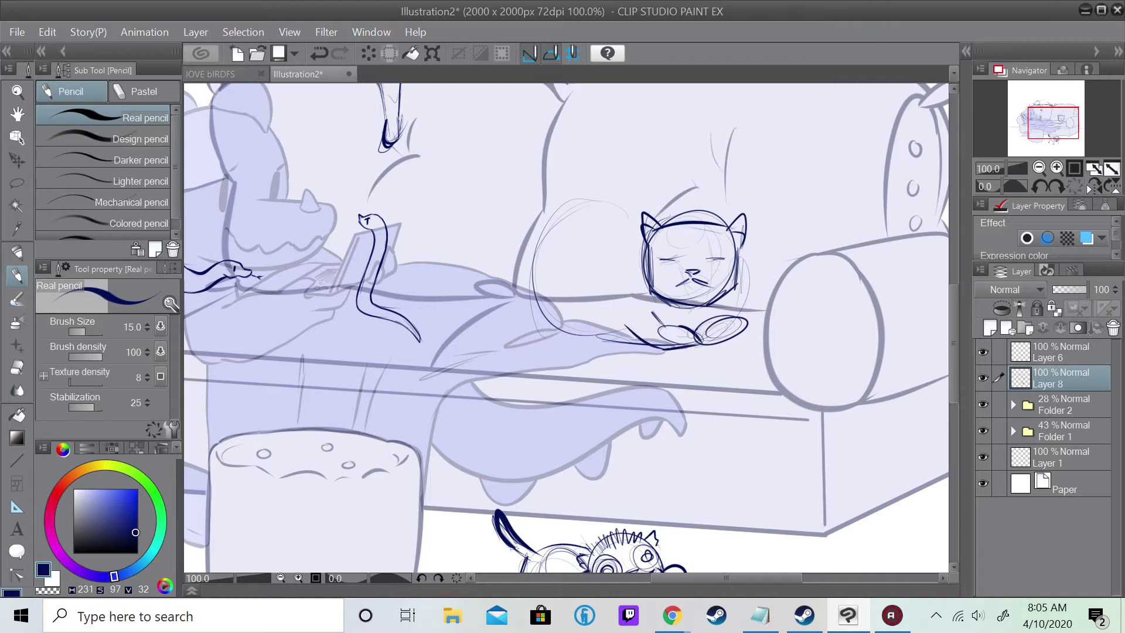
- Darken the sleeping cat's chest, arched back and underside contours, and erase excess lines beside the chest
{"action": "left_click_drag", "start_coordinate": [736, 255], "coordinate": [751, 319]}
{"action": "mouse_move", "coordinate": [644, 225]}
{"action": "left_mouse_down"}
{"action": "mouse_move", "coordinate": [532, 266]}
{"action": "mouse_move", "coordinate": [571, 324]}
{"action": "left_mouse_up"}
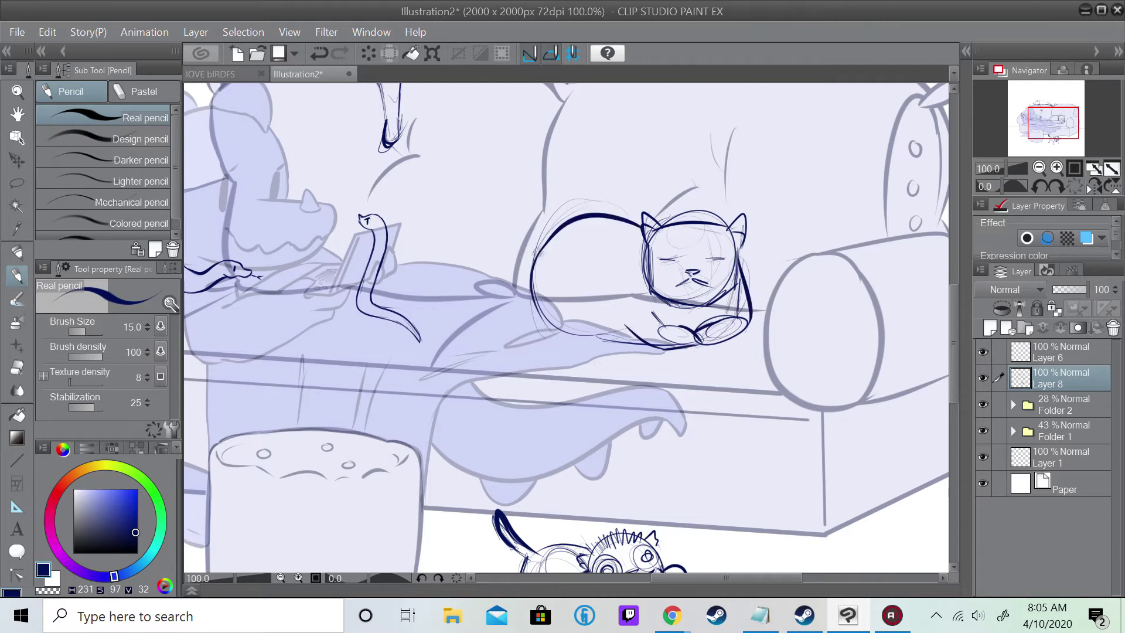
{"action": "left_click_drag", "start_coordinate": [531, 291], "coordinate": [648, 352]}
{"action": "key", "text": "e"}
{"action": "left_click_drag", "start_coordinate": [750, 249], "coordinate": [753, 313]}
{"action": "key", "text": "p"}
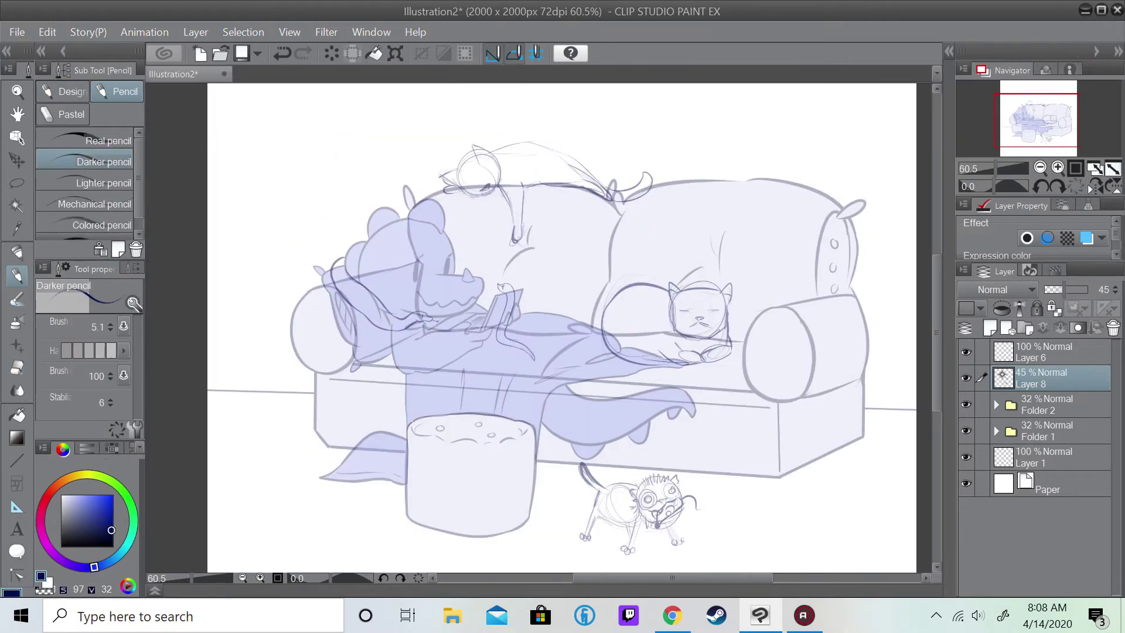
- Ink the first snake's outer curve behind the character's head on Layer 6 with the Real pencil, undoing failed strokes
{"action": "left_click", "coordinate": [1049, 352]}
{"action": "scroll", "coordinate": [337, 290], "scroll_direction": "up", "scroll_amount": 7}
{"action": "left_click_drag", "start_coordinate": [595, 108], "coordinate": [530, 331]}
{"action": "key", "text": "ctrl+z"}
{"action": "key", "text": "comma"}
{"action": "left_click_drag", "start_coordinate": [593, 105], "coordinate": [530, 361]}
{"action": "key", "text": "ctrl+z"}
{"action": "left_click_drag", "start_coordinate": [592, 106], "coordinate": [563, 369]}
- Ink the first snake's two long body contours from behind the character's head down across the pillow on Layer 6
{"action": "left_click_drag", "start_coordinate": [524, 281], "coordinate": [674, 442]}
{"action": "key", "text": "ctrl+z"}
{"action": "left_click_drag", "start_coordinate": [542, 328], "coordinate": [705, 486]}
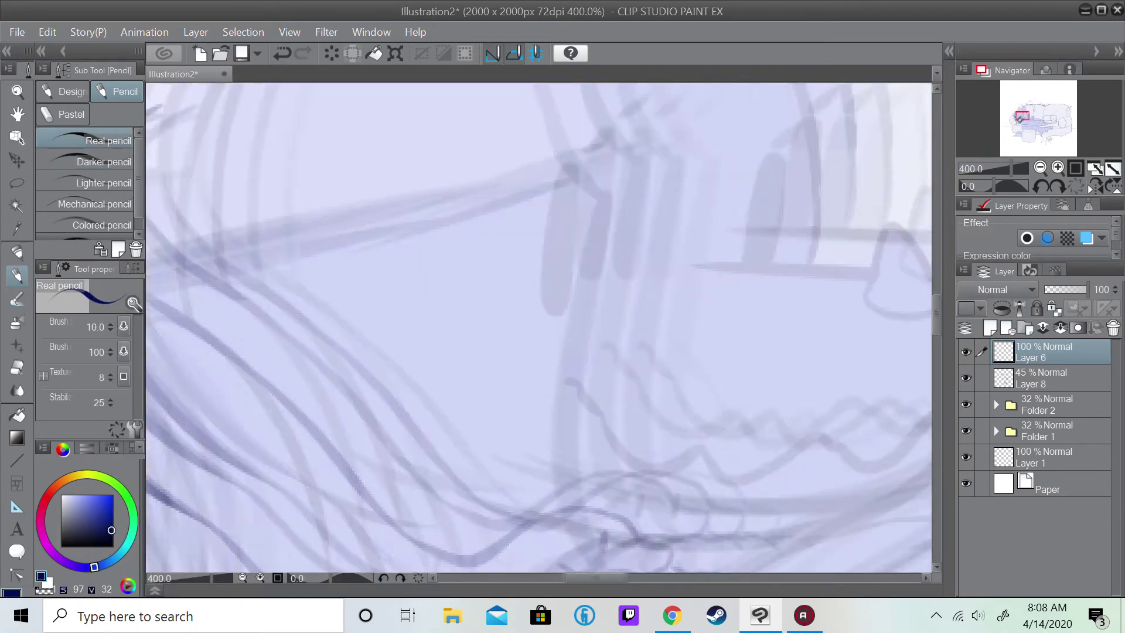
{"action": "left_click_drag", "start_coordinate": [586, 351], "coordinate": [477, 317]}
{"action": "left_click_drag", "start_coordinate": [480, 114], "coordinate": [779, 454]}
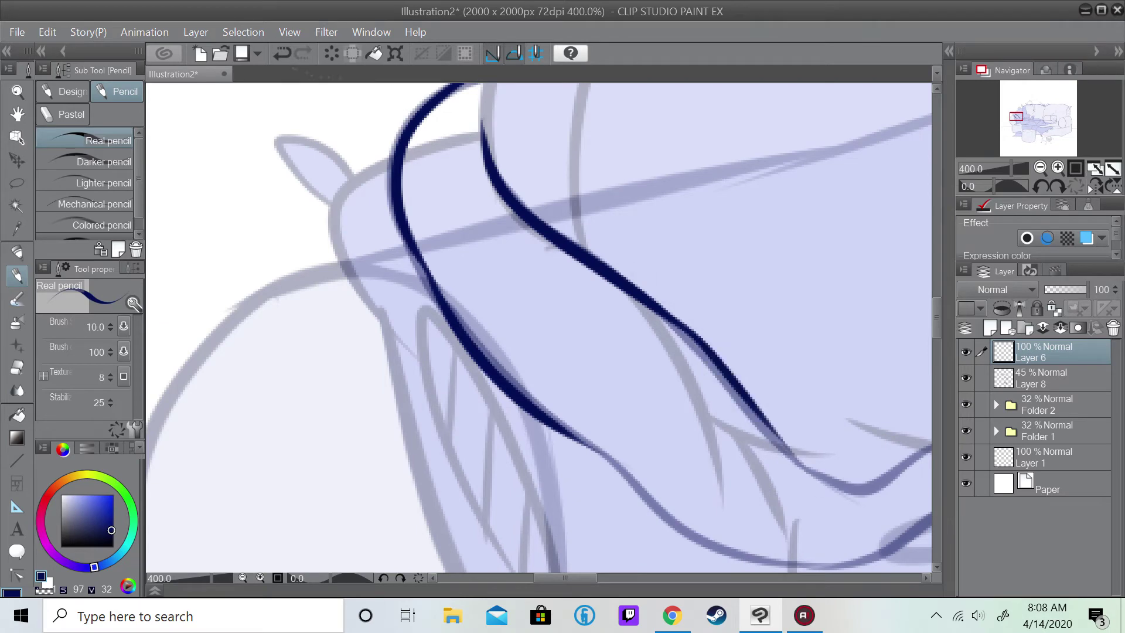
{"action": "left_click_drag", "start_coordinate": [545, 428], "coordinate": [717, 554]}
{"action": "left_click_drag", "start_coordinate": [644, 410], "coordinate": [392, 235]}
{"action": "key", "text": "ctrl+z"}
- Ink the first snake's neck lines leading up to its head below the character's jaw, undoing failed strokes
{"action": "mouse_move", "coordinate": [509, 246]}
{"action": "left_mouse_down"}
{"action": "mouse_move", "coordinate": [635, 307]}
{"action": "mouse_move", "coordinate": [653, 298]}
{"action": "left_mouse_up"}
{"action": "mouse_move", "coordinate": [451, 375]}
{"action": "left_mouse_down"}
{"action": "mouse_move", "coordinate": [665, 351]}
{"action": "mouse_move", "coordinate": [477, 383]}
{"action": "mouse_move", "coordinate": [682, 361]}
{"action": "mouse_move", "coordinate": [720, 319]}
{"action": "left_mouse_up"}
{"action": "key", "text": "ctrl+z"}
{"action": "key", "text": "ctrl+z"}
{"action": "mouse_move", "coordinate": [624, 390]}
{"action": "left_mouse_down"}
{"action": "mouse_move", "coordinate": [723, 317]}
{"action": "mouse_move", "coordinate": [768, 317]}
{"action": "left_mouse_up"}
{"action": "mouse_move", "coordinate": [625, 305]}
{"action": "left_mouse_down"}
{"action": "mouse_move", "coordinate": [785, 286]}
{"action": "mouse_move", "coordinate": [821, 305]}
{"action": "left_mouse_up"}
- Ink the first snake's mouth and snout details, erasing the excess line at the tip
{"action": "left_click_drag", "start_coordinate": [819, 309], "coordinate": [756, 325]}
{"action": "key", "text": "ctrl+z"}
{"action": "left_click_drag", "start_coordinate": [820, 308], "coordinate": [762, 323]}
{"action": "key", "text": "e"}
{"action": "mouse_move", "coordinate": [823, 295]}
{"action": "left_mouse_down"}
{"action": "mouse_move", "coordinate": [811, 302]}
{"action": "mouse_move", "coordinate": [826, 333]}
{"action": "mouse_move", "coordinate": [855, 340]}
{"action": "left_mouse_up"}
{"action": "key", "text": "p"}
{"action": "left_click_drag", "start_coordinate": [832, 337], "coordinate": [855, 355]}
{"action": "key", "text": "ctrl+z"}
{"action": "scroll", "coordinate": [548, 327], "scroll_direction": "down", "scroll_amount": 4}
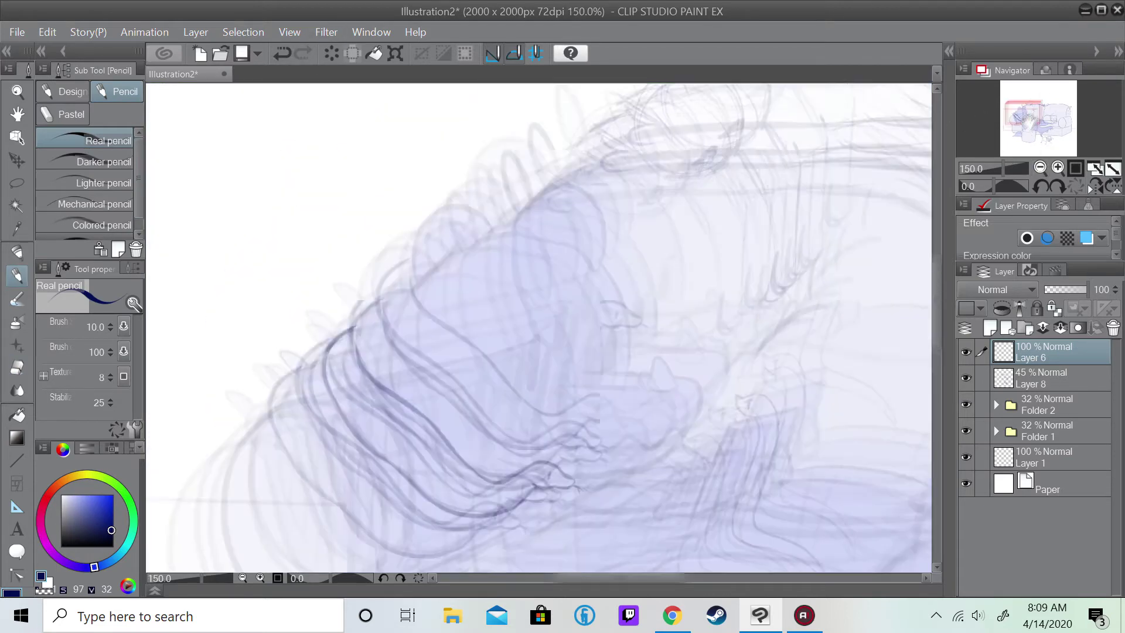
- Ink the second snake's head and neck in front of the handheld console and erase the overlapping line behind its head
{"action": "scroll", "coordinate": [526, 235], "scroll_direction": "up", "scroll_amount": 4}
{"action": "left_click_drag", "start_coordinate": [524, 220], "coordinate": [577, 278]}
{"action": "mouse_move", "coordinate": [577, 273]}
{"action": "left_mouse_down"}
{"action": "mouse_move", "coordinate": [563, 440]}
{"action": "mouse_move", "coordinate": [530, 539]}
{"action": "left_mouse_up"}
{"action": "key", "text": "ctrl+z"}
{"action": "mouse_move", "coordinate": [524, 218]}
{"action": "left_mouse_down"}
{"action": "mouse_move", "coordinate": [645, 293]}
{"action": "mouse_move", "coordinate": [585, 492]}
{"action": "mouse_move", "coordinate": [618, 243]}
{"action": "mouse_move", "coordinate": [591, 500]}
{"action": "left_mouse_up"}
{"action": "key", "text": "ctrl+z"}
{"action": "key", "text": "e"}
{"action": "left_click_drag", "start_coordinate": [653, 246], "coordinate": [630, 257]}
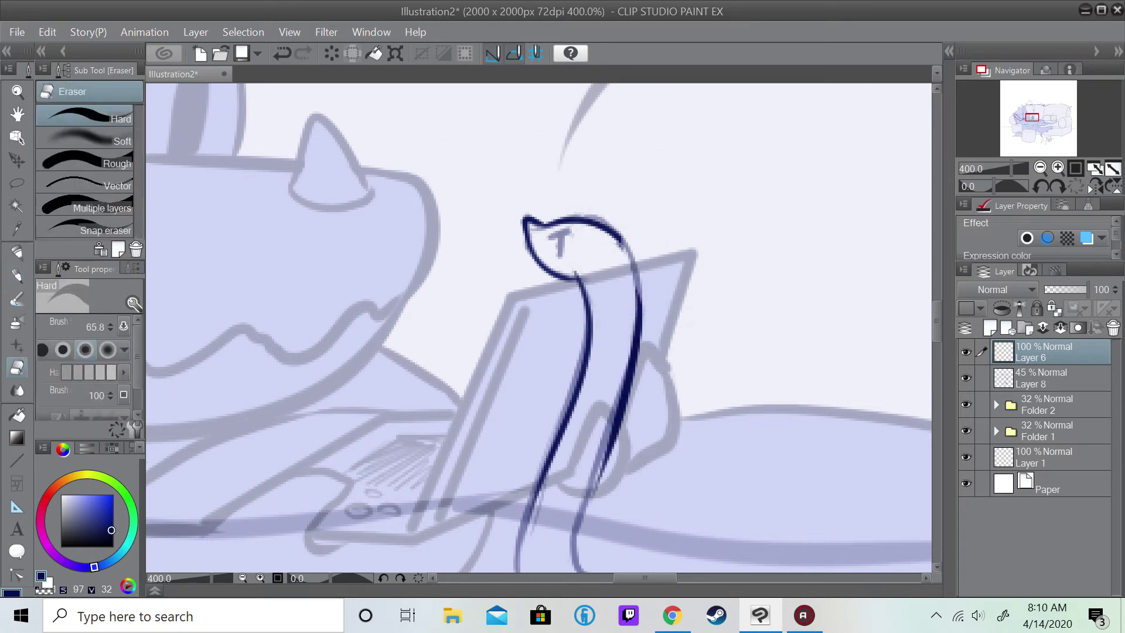
- Ink the second snake's eye and continue both of its body contours below the console
{"action": "key", "text": "p"}
{"action": "left_click_drag", "start_coordinate": [546, 238], "coordinate": [569, 235]}
{"action": "scroll", "coordinate": [539, 328], "scroll_direction": "down", "scroll_amount": 3}
{"action": "key", "text": "ctrl+z"}
{"action": "mouse_move", "coordinate": [615, 305]}
{"action": "left_mouse_down"}
{"action": "mouse_move", "coordinate": [586, 448]}
{"action": "mouse_move", "coordinate": [577, 422]}
{"action": "left_mouse_up"}
{"action": "mouse_move", "coordinate": [542, 339]}
{"action": "left_mouse_down"}
{"action": "mouse_move", "coordinate": [512, 434]}
{"action": "mouse_move", "coordinate": [665, 492]}
{"action": "left_mouse_up"}
{"action": "left_click_drag", "start_coordinate": [580, 384], "coordinate": [723, 483]}
- Ink the second snake's tapering tail over the character's body, redoing strokes until its two contours meet in a point
{"action": "scroll", "coordinate": [538, 328], "scroll_direction": "down", "scroll_amount": 4}
{"action": "scroll", "coordinate": [539, 328], "scroll_direction": "right", "scroll_amount": 3}
{"action": "left_click_drag", "start_coordinate": [441, 269], "coordinate": [615, 371]}
{"action": "key", "text": "ctrl+z"}
{"action": "key", "text": "ctrl+z"}
{"action": "mouse_move", "coordinate": [441, 266]}
{"action": "left_mouse_down"}
{"action": "mouse_move", "coordinate": [636, 369]}
{"action": "mouse_move", "coordinate": [615, 363]}
{"action": "mouse_move", "coordinate": [618, 377]}
{"action": "left_mouse_up"}
{"action": "key", "text": "ctrl+z"}
{"action": "key", "text": "e"}
{"action": "key", "text": "p"}
{"action": "mouse_move", "coordinate": [604, 319]}
{"action": "left_mouse_down"}
{"action": "mouse_move", "coordinate": [620, 405]}
{"action": "mouse_move", "coordinate": [612, 396]}
{"action": "left_mouse_up"}
{"action": "key", "text": "ctrl+alt+0"}
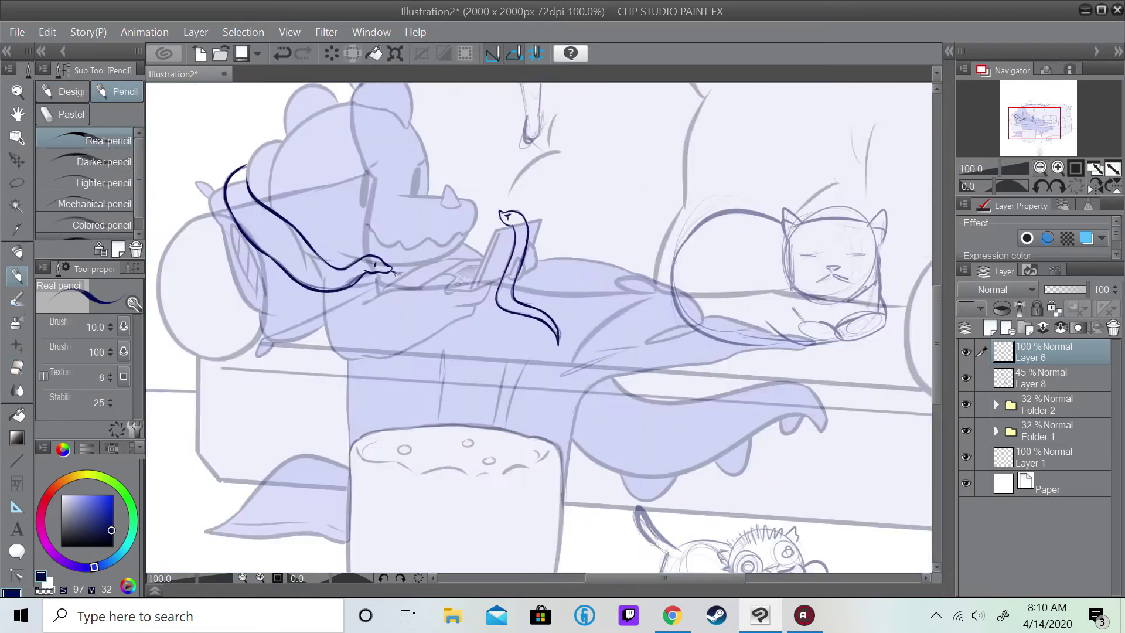
- Block in the standing cat's body and head in solid dark navy with the Fill-in-mono pen on Layer 6
{"action": "scroll", "coordinate": [539, 328], "scroll_direction": "down", "scroll_amount": 2}
{"action": "scroll", "coordinate": [750, 545], "scroll_direction": "up", "scroll_amount": 4}
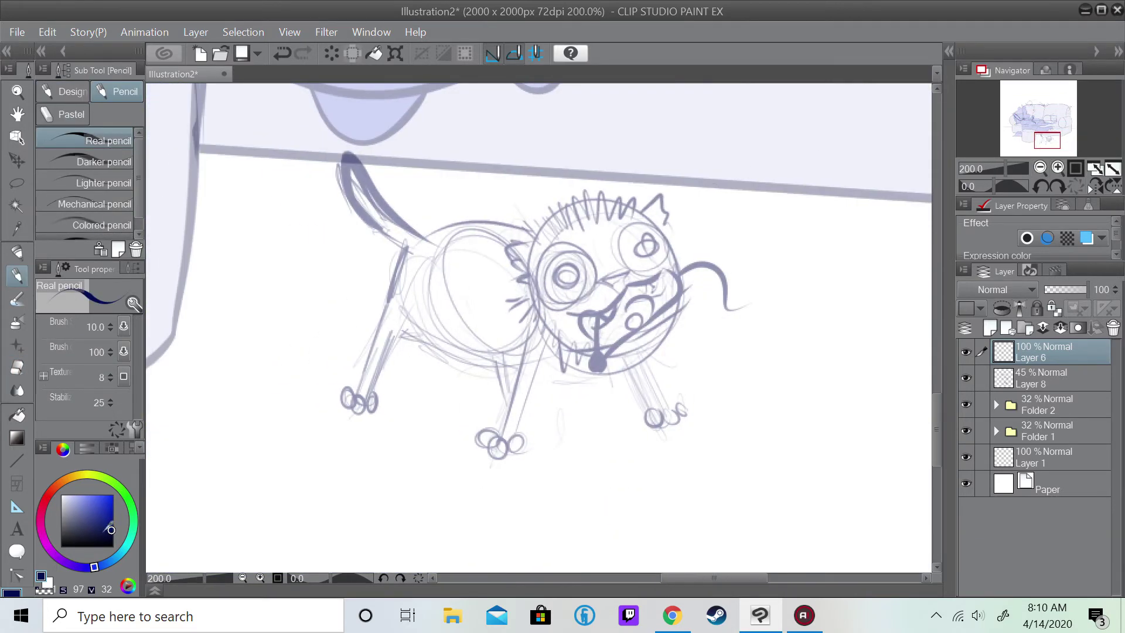
{"action": "key", "text": "p"}
{"action": "mouse_move", "coordinate": [515, 292]}
{"action": "left_mouse_down"}
{"action": "mouse_move", "coordinate": [621, 252]}
{"action": "mouse_move", "coordinate": [644, 310]}
{"action": "mouse_move", "coordinate": [445, 305]}
{"action": "left_mouse_up"}
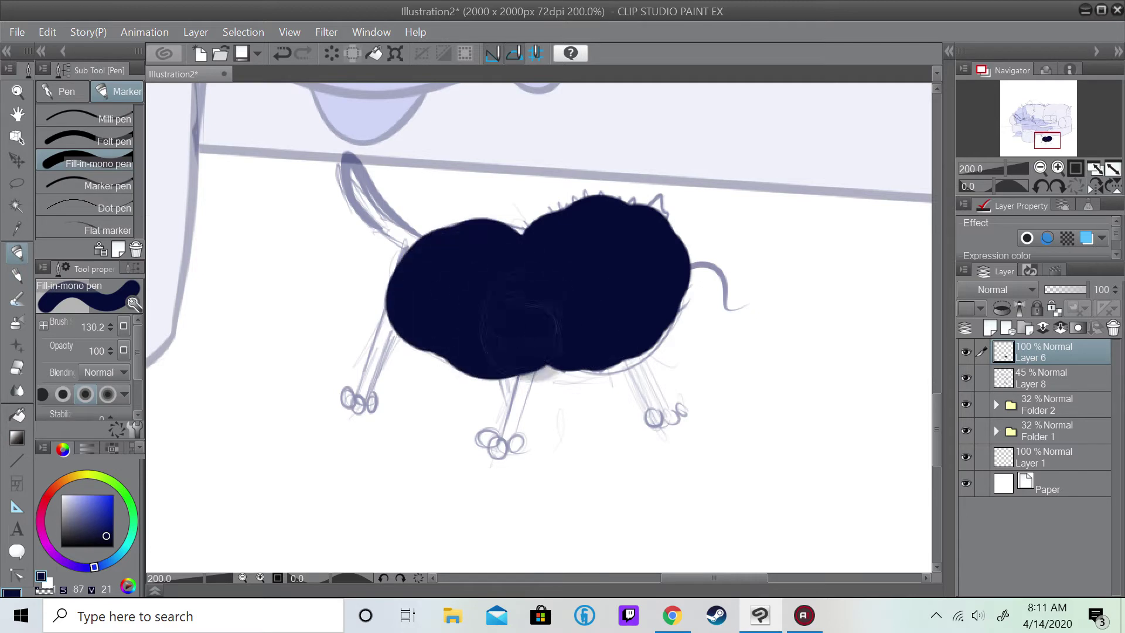
{"action": "mouse_move", "coordinate": [557, 351]}
{"action": "left_mouse_down"}
{"action": "mouse_move", "coordinate": [674, 246]}
{"action": "mouse_move", "coordinate": [504, 252]}
{"action": "left_mouse_up"}
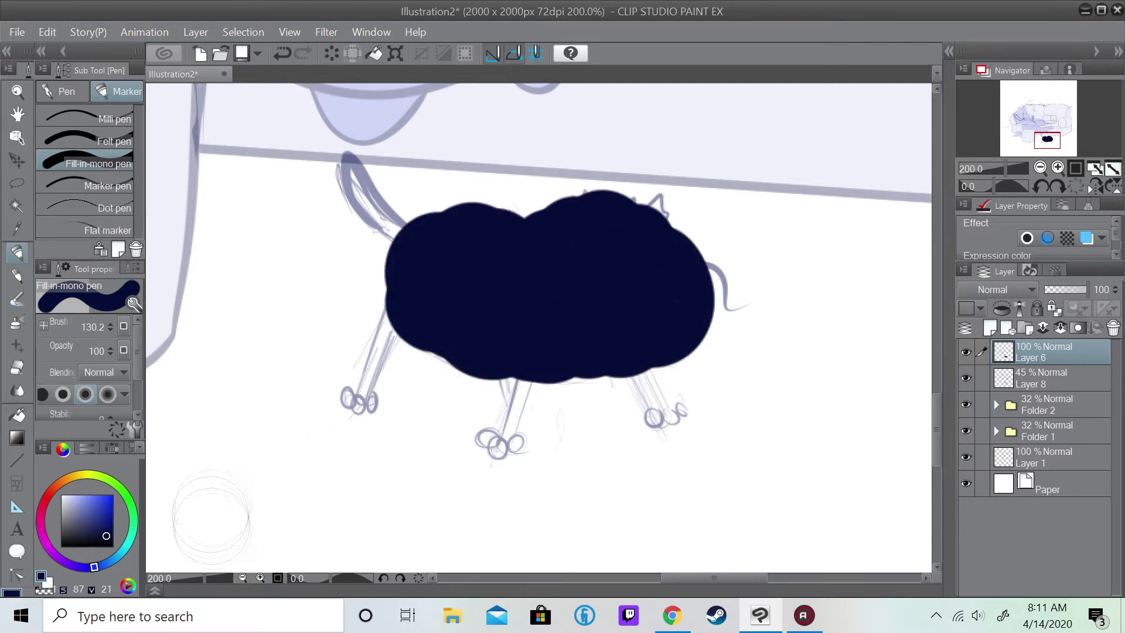
{"action": "key", "text": "p"}
{"action": "key", "text": "p"}
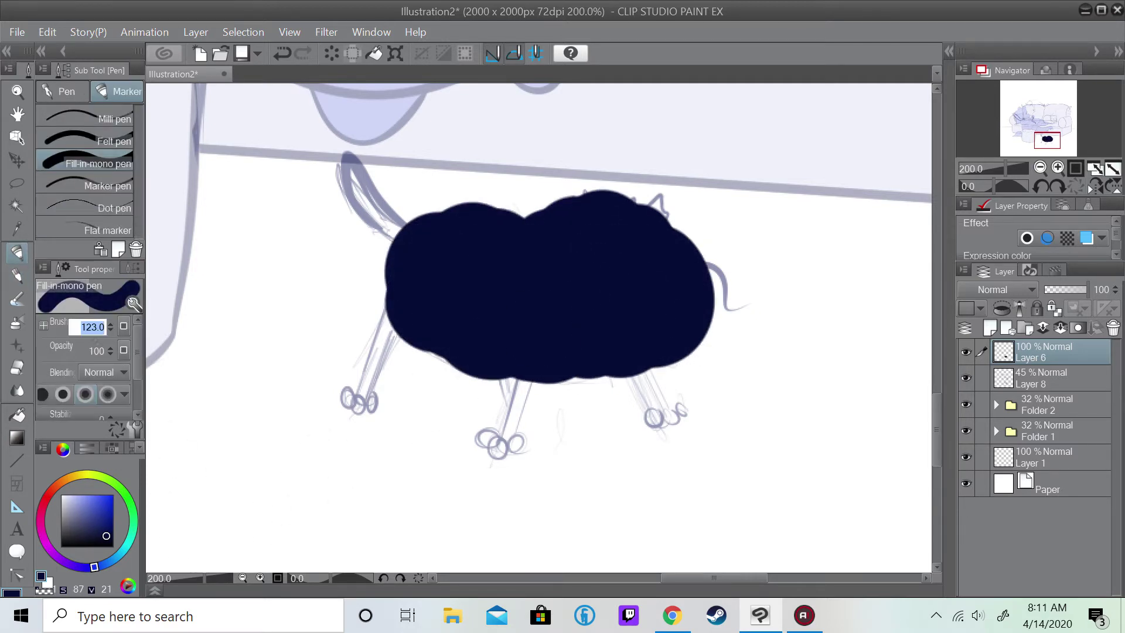
{"action": "left_click_drag", "start_coordinate": [145, 352], "coordinate": [169, 351]}
{"action": "key", "text": "ctrl+z"}
- Paint the standing cat's raised tail and two pointed ears with the Real pencil, and trim the outer side of its head
{"action": "key", "text": "p"}
{"action": "left_click_drag", "start_coordinate": [410, 222], "coordinate": [375, 154]}
{"action": "key", "text": "e"}
{"action": "mouse_move", "coordinate": [700, 176]}
{"action": "left_mouse_down"}
{"action": "mouse_move", "coordinate": [688, 340]}
{"action": "mouse_move", "coordinate": [707, 314]}
{"action": "left_mouse_up"}
{"action": "key", "text": "p"}
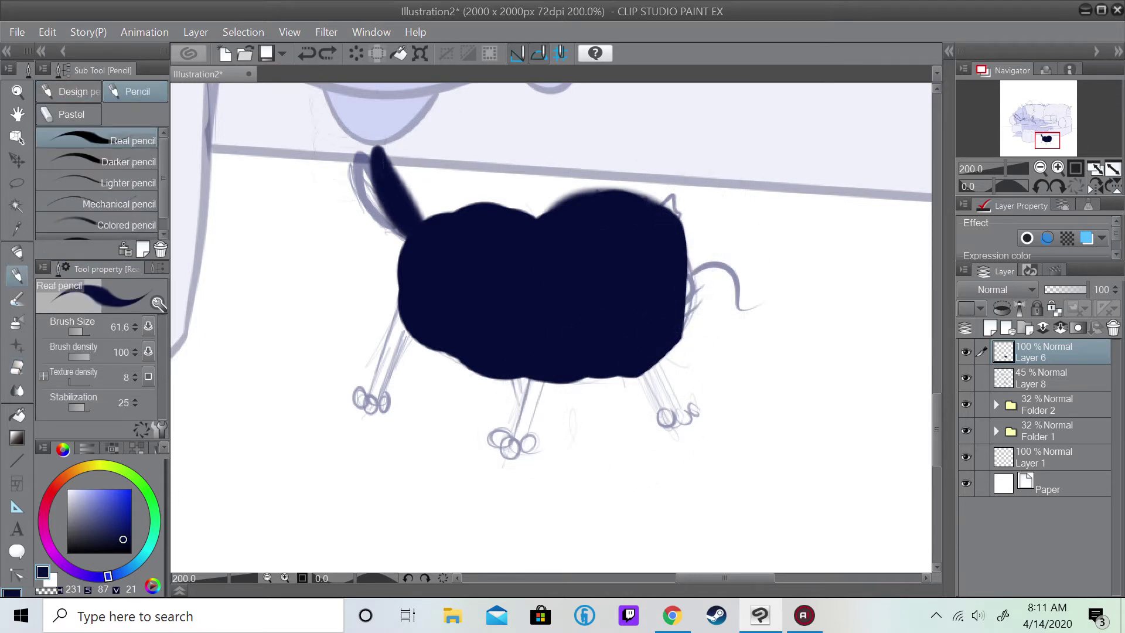
{"action": "left_click_drag", "start_coordinate": [551, 214], "coordinate": [542, 173]}
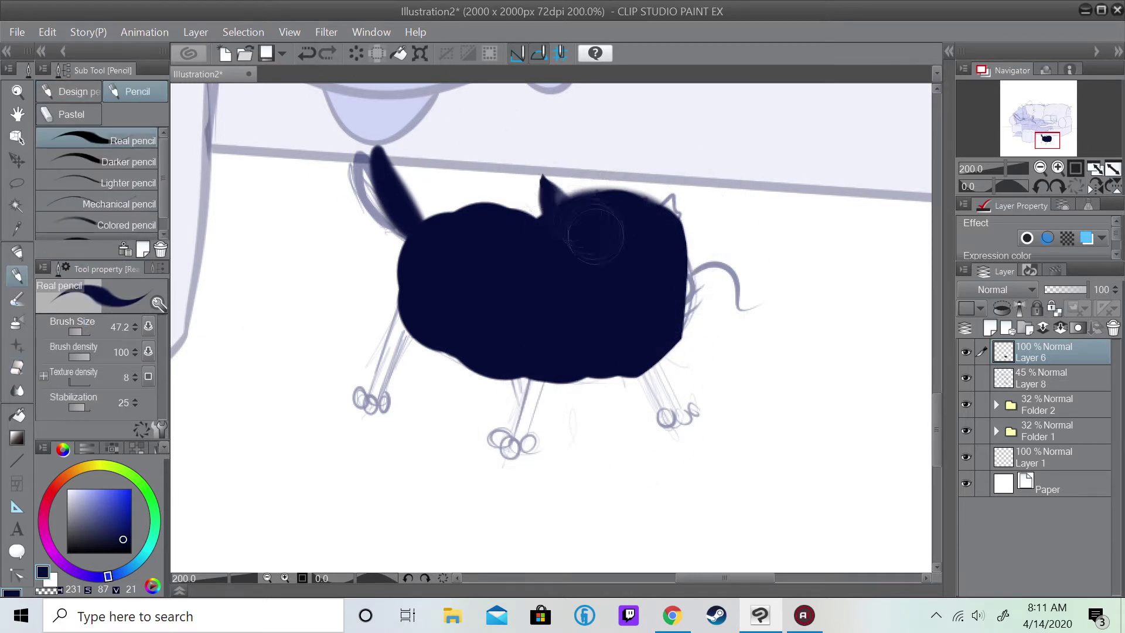
{"action": "left_click_drag", "start_coordinate": [638, 211], "coordinate": [680, 185]}
- Paint the standing cat's three visible legs and rounded, toed paws in solid dark navy
{"action": "left_click_drag", "start_coordinate": [539, 381], "coordinate": [518, 433]}
{"action": "left_click_drag", "start_coordinate": [648, 366], "coordinate": [683, 422]}
{"action": "left_click_drag", "start_coordinate": [492, 436], "coordinate": [548, 448]}
{"action": "mouse_move", "coordinate": [531, 386]}
{"action": "left_mouse_down"}
{"action": "mouse_move", "coordinate": [513, 445]}
{"action": "mouse_move", "coordinate": [525, 436]}
{"action": "left_mouse_up"}
{"action": "mouse_move", "coordinate": [665, 425]}
{"action": "left_mouse_down"}
{"action": "mouse_move", "coordinate": [700, 416]}
{"action": "mouse_move", "coordinate": [641, 352]}
{"action": "mouse_move", "coordinate": [653, 398]}
{"action": "left_mouse_up"}
{"action": "left_click_drag", "start_coordinate": [419, 293], "coordinate": [380, 389]}
{"action": "mouse_move", "coordinate": [405, 325]}
{"action": "left_mouse_down"}
{"action": "mouse_move", "coordinate": [364, 397]}
{"action": "mouse_move", "coordinate": [398, 404]}
{"action": "left_mouse_up"}
{"action": "left_click", "coordinate": [473, 219]}
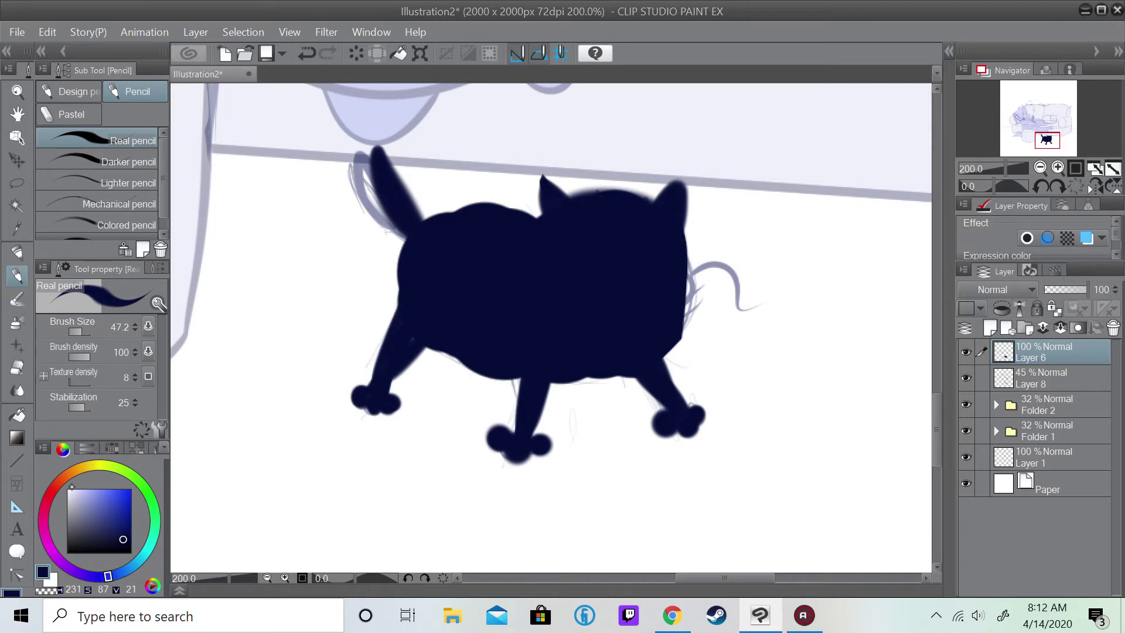
- Add two round white eyes with dark navy pupils to the standing cat's face
{"action": "key", "text": "x"}
{"action": "left_click", "coordinate": [580, 266]}
{"action": "left_click", "coordinate": [650, 261]}
{"action": "key", "text": "x"}
{"action": "left_click", "coordinate": [580, 265]}
{"action": "left_click", "coordinate": [650, 263]}
{"action": "key", "text": "x"}
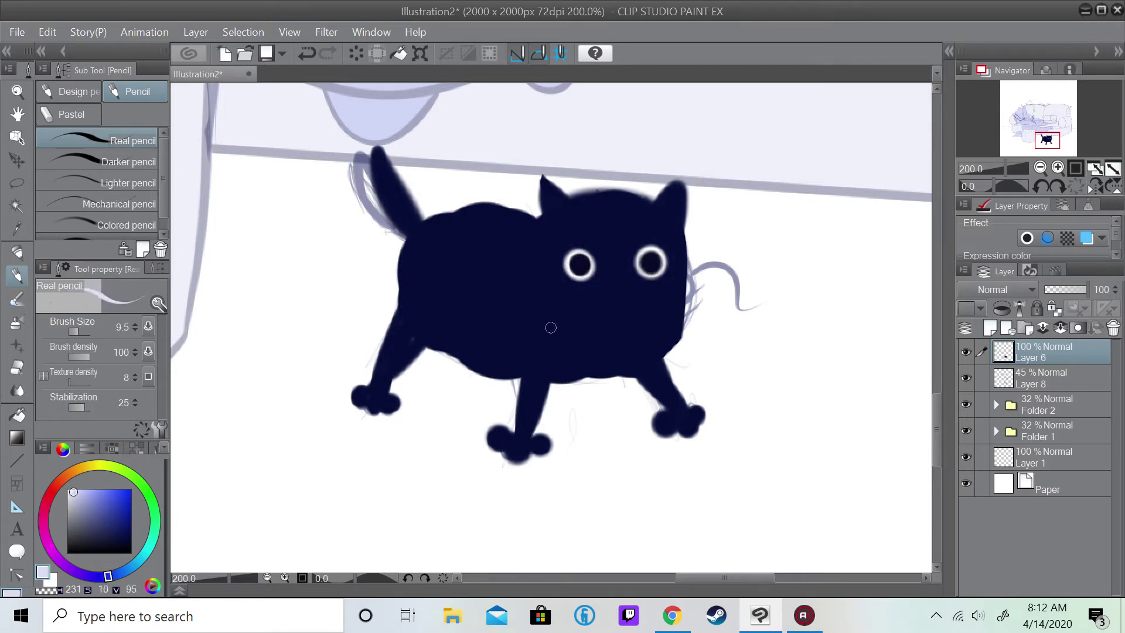
- Paint a pure white blaze between the standing cat's eyes, widening toward the muzzle
{"action": "key", "text": "ctrl+z"}
{"action": "left_click_drag", "start_coordinate": [607, 277], "coordinate": [621, 291]}
{"action": "key", "text": "ctrl+z"}
{"action": "left_click", "coordinate": [67, 489]}
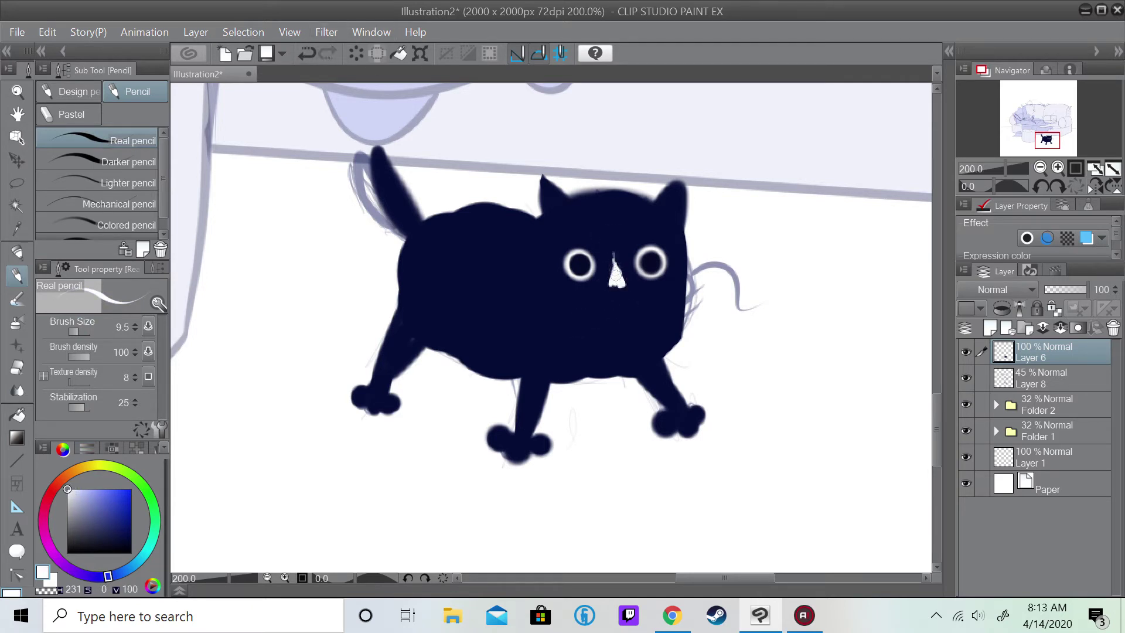
{"action": "mouse_move", "coordinate": [613, 256]}
{"action": "left_mouse_down"}
{"action": "mouse_move", "coordinate": [636, 295]}
{"action": "mouse_move", "coordinate": [565, 378]}
{"action": "left_mouse_up"}
{"action": "key", "text": "ctrl+z"}
- On a new layer clipped to Layer 6, paint the standing cat's belly, muzzle and chest white and add white toe lines
{"action": "left_click", "coordinate": [989, 327]}
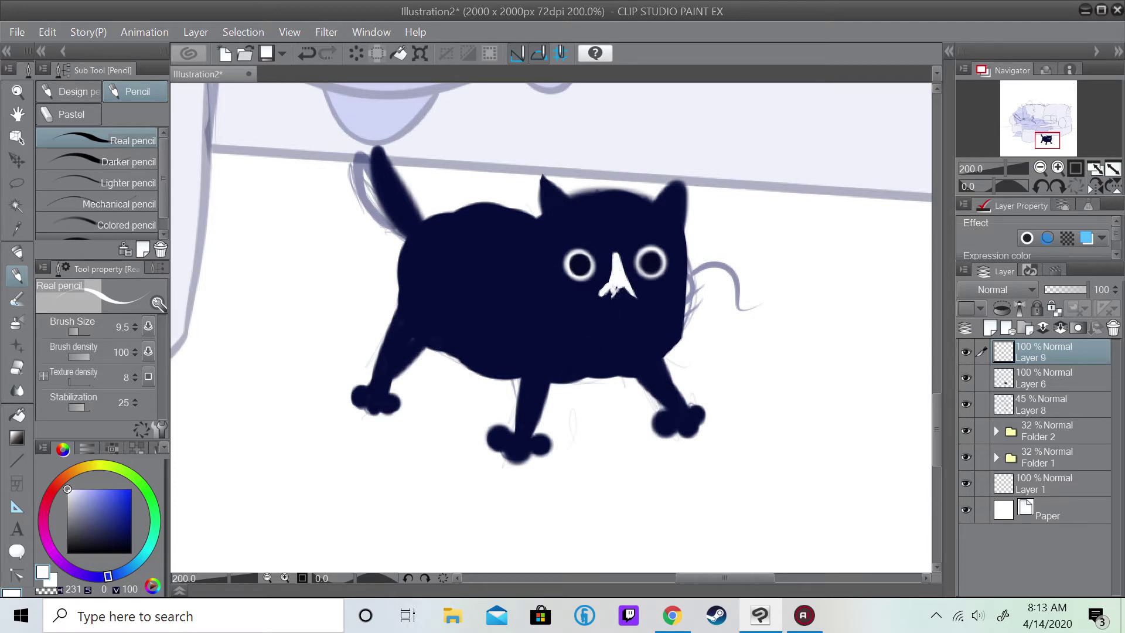
{"action": "right_click", "coordinate": [1037, 352]}
{"action": "left_click", "coordinate": [774, 319]}
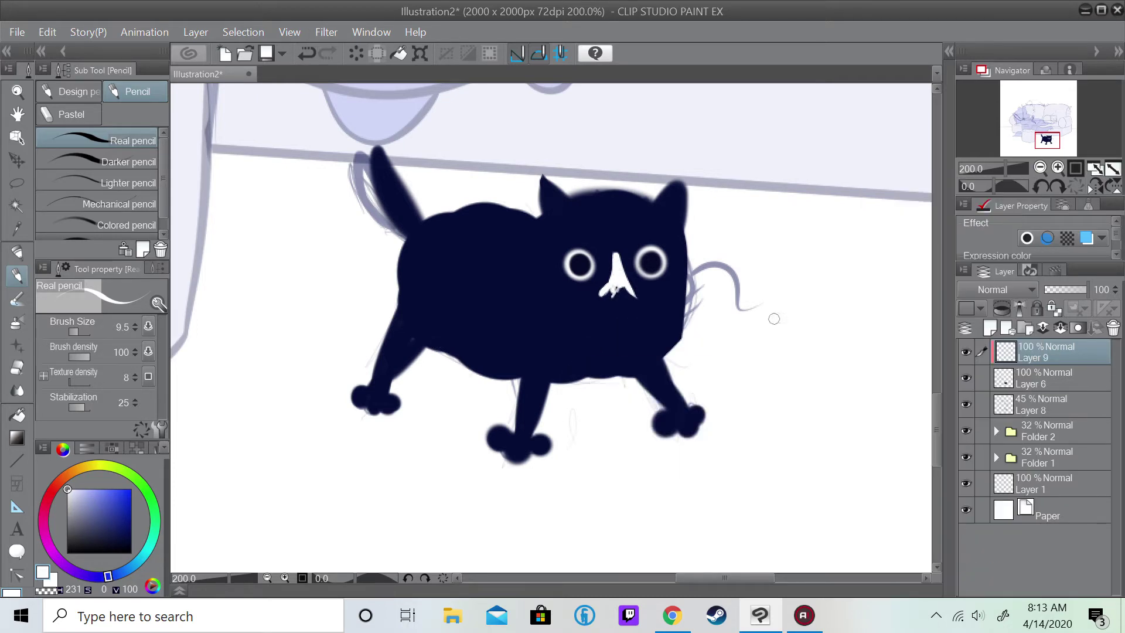
{"action": "mouse_move", "coordinate": [430, 347]}
{"action": "left_mouse_down"}
{"action": "mouse_move", "coordinate": [470, 353]}
{"action": "mouse_move", "coordinate": [488, 389]}
{"action": "mouse_move", "coordinate": [510, 365]}
{"action": "mouse_move", "coordinate": [443, 332]}
{"action": "left_mouse_up"}
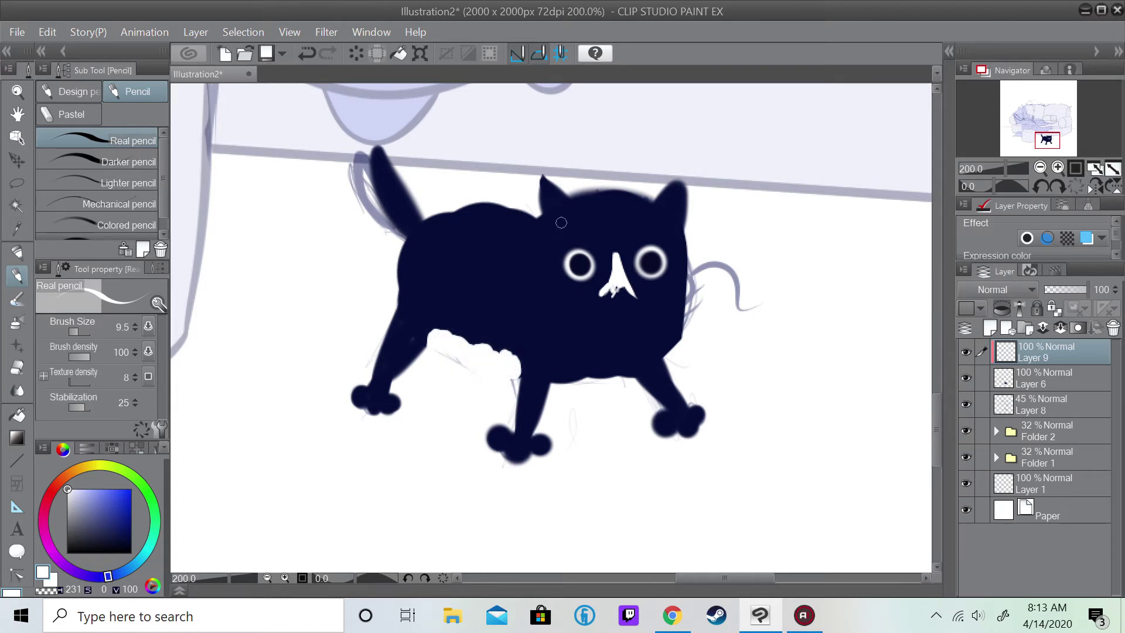
{"action": "mouse_move", "coordinate": [553, 384]}
{"action": "left_mouse_down"}
{"action": "mouse_move", "coordinate": [604, 317]}
{"action": "mouse_move", "coordinate": [580, 305]}
{"action": "mouse_move", "coordinate": [664, 305]}
{"action": "mouse_move", "coordinate": [633, 381]}
{"action": "left_mouse_up"}
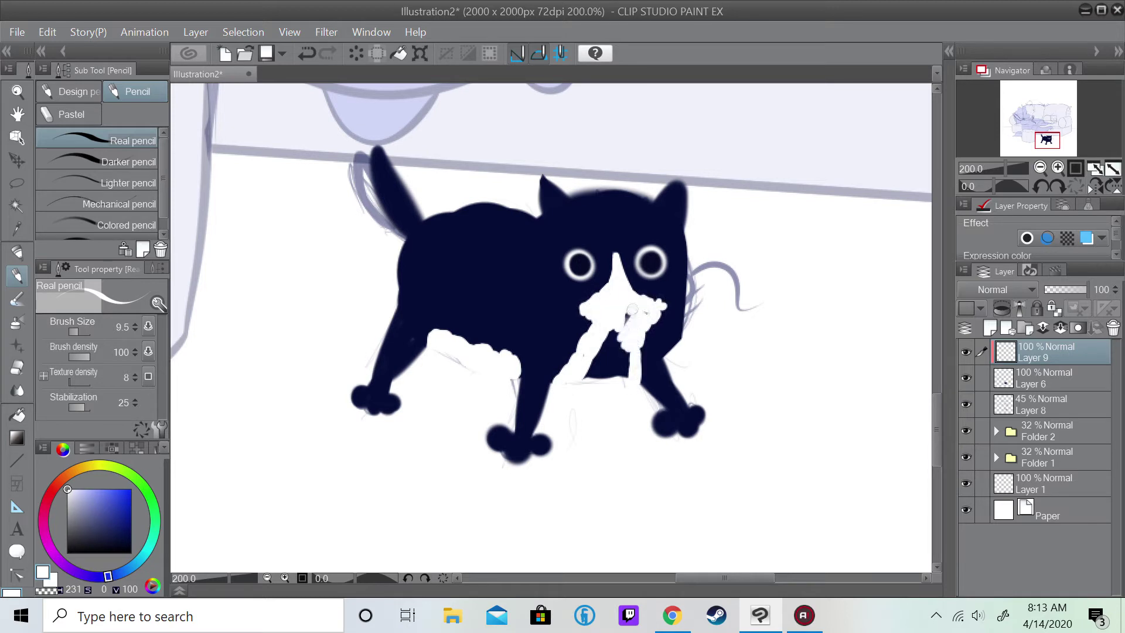
{"action": "left_click_drag", "start_coordinate": [618, 328], "coordinate": [607, 378]}
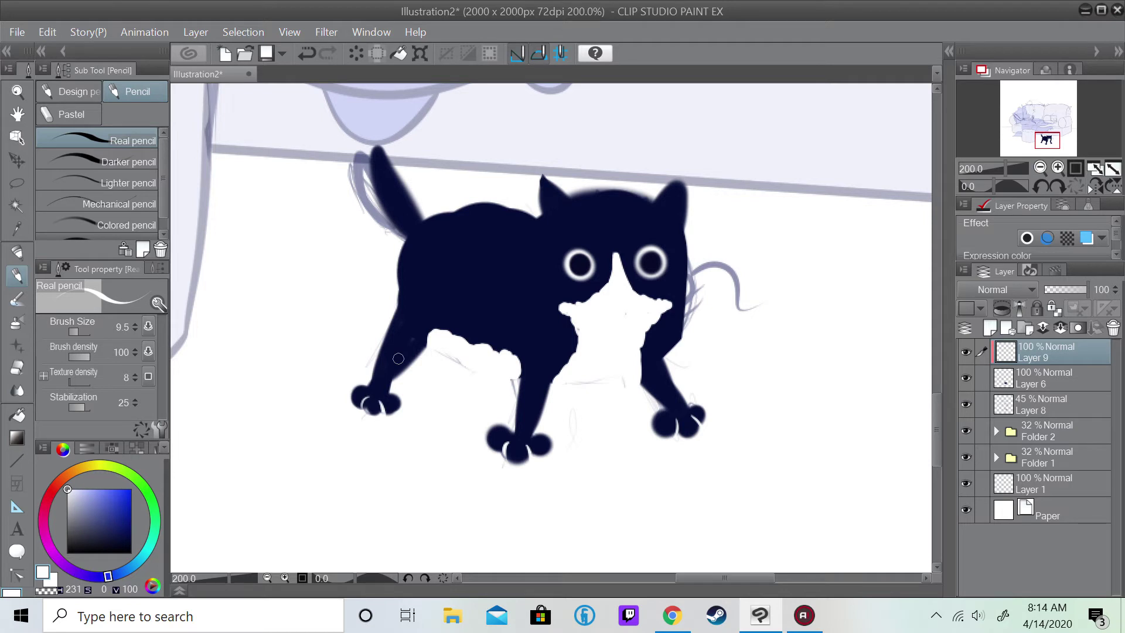
- Draw the standing cat's nose and curved mouth in the dark navy sampled from its fur
{"action": "left_click", "coordinate": [398, 358], "text": "alt"}
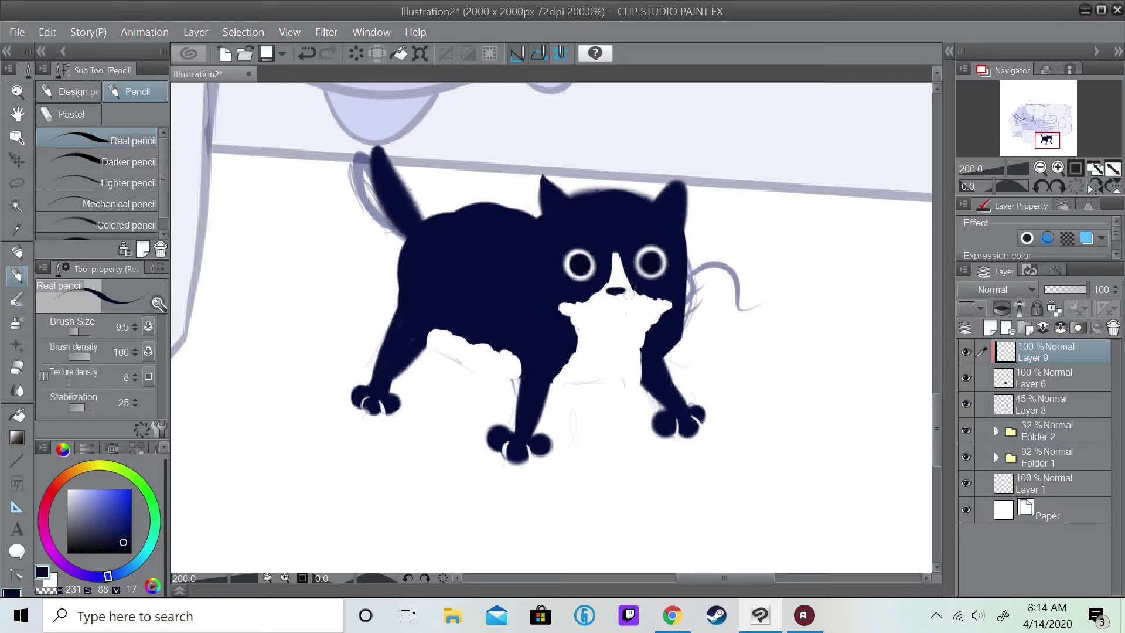
{"action": "left_click_drag", "start_coordinate": [590, 303], "coordinate": [615, 301]}
{"action": "mouse_move", "coordinate": [616, 300]}
{"action": "left_mouse_down"}
{"action": "mouse_move", "coordinate": [637, 304]}
{"action": "mouse_move", "coordinate": [616, 308]}
{"action": "left_mouse_up"}
{"action": "key", "text": "ctrl+z"}
{"action": "mouse_move", "coordinate": [616, 307]}
{"action": "left_mouse_down"}
{"action": "mouse_move", "coordinate": [645, 305]}
{"action": "mouse_move", "coordinate": [591, 314]}
{"action": "mouse_move", "coordinate": [656, 330]}
{"action": "left_mouse_up"}
- Paint a light pink toy mouse in the standing cat's mouth, adding magenta fur strokes, crossed eyes and a round nose
{"action": "left_click", "coordinate": [47, 541]}
{"action": "left_click", "coordinate": [80, 492]}
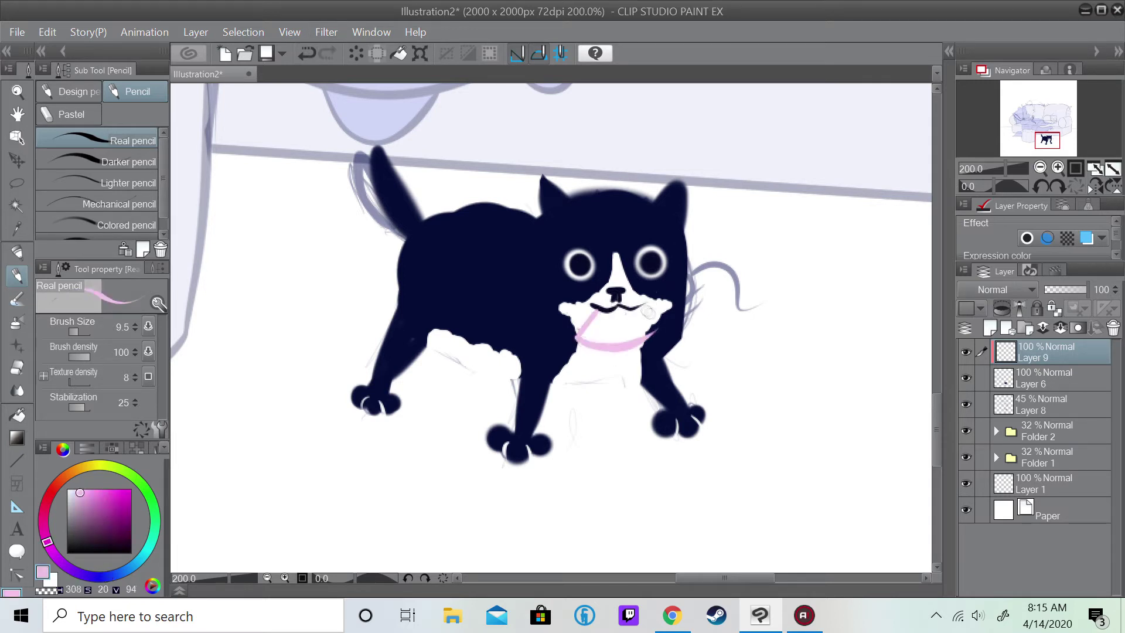
{"action": "left_click_drag", "start_coordinate": [583, 337], "coordinate": [648, 316]}
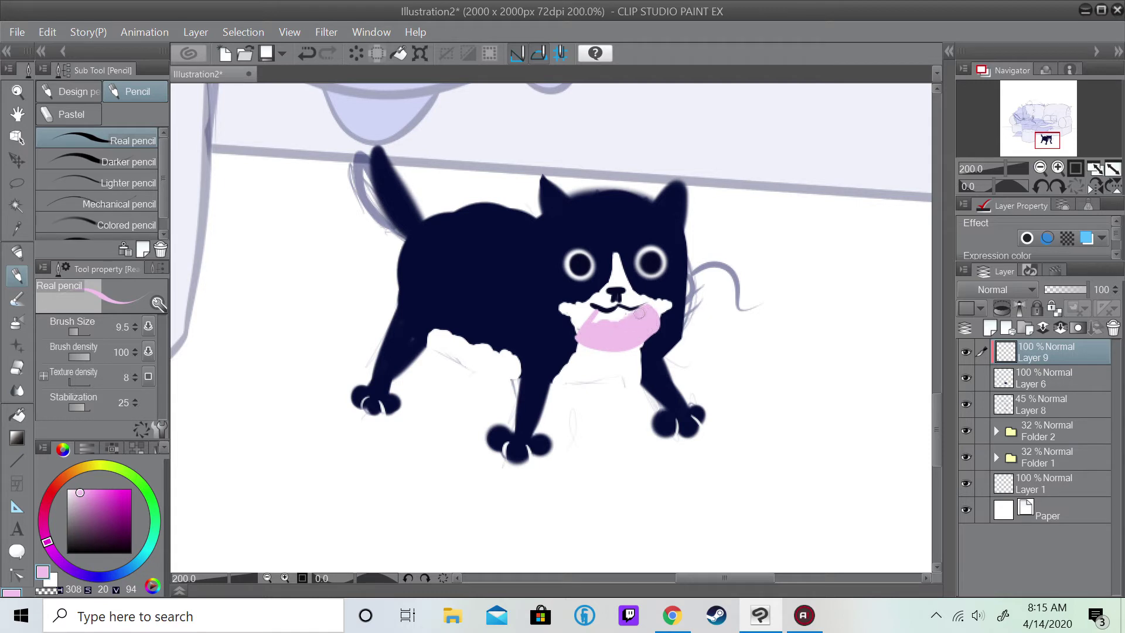
{"action": "left_click", "coordinate": [112, 500]}
{"action": "left_click_drag", "start_coordinate": [620, 324], "coordinate": [604, 337]}
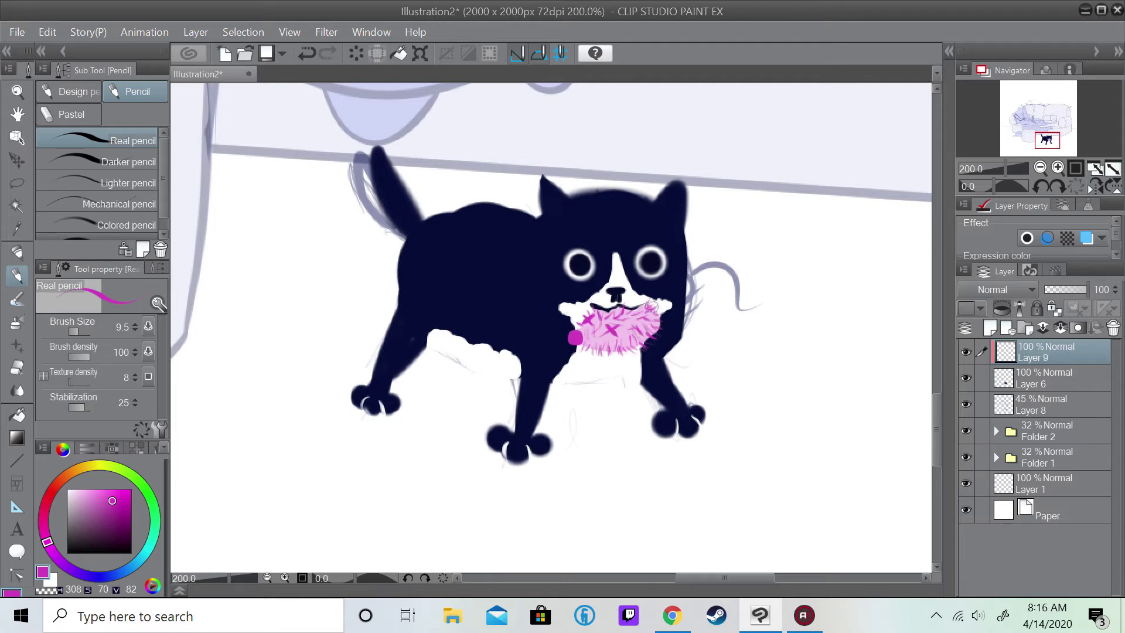
- Merge the clipped layer into Layer 6, then draw the toy mouse's curled magenta tail with light pink stripes and pink ears
{"action": "right_click", "coordinate": [1051, 352]}
{"action": "left_click", "coordinate": [957, 507]}
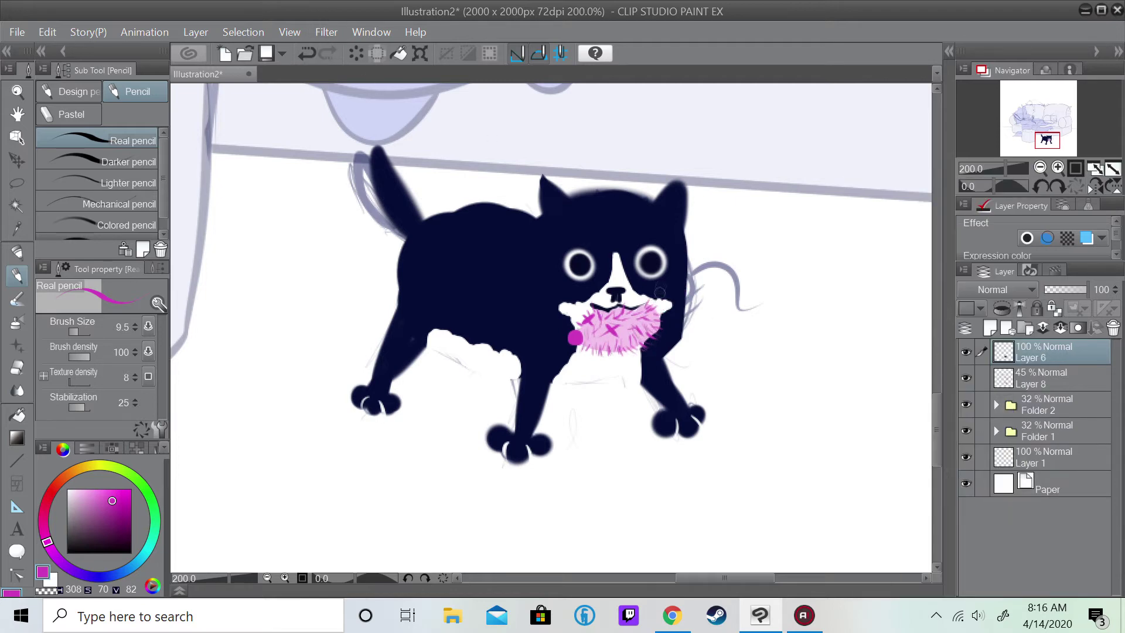
{"action": "left_click_drag", "start_coordinate": [659, 307], "coordinate": [732, 290]}
{"action": "left_click", "coordinate": [88, 489]}
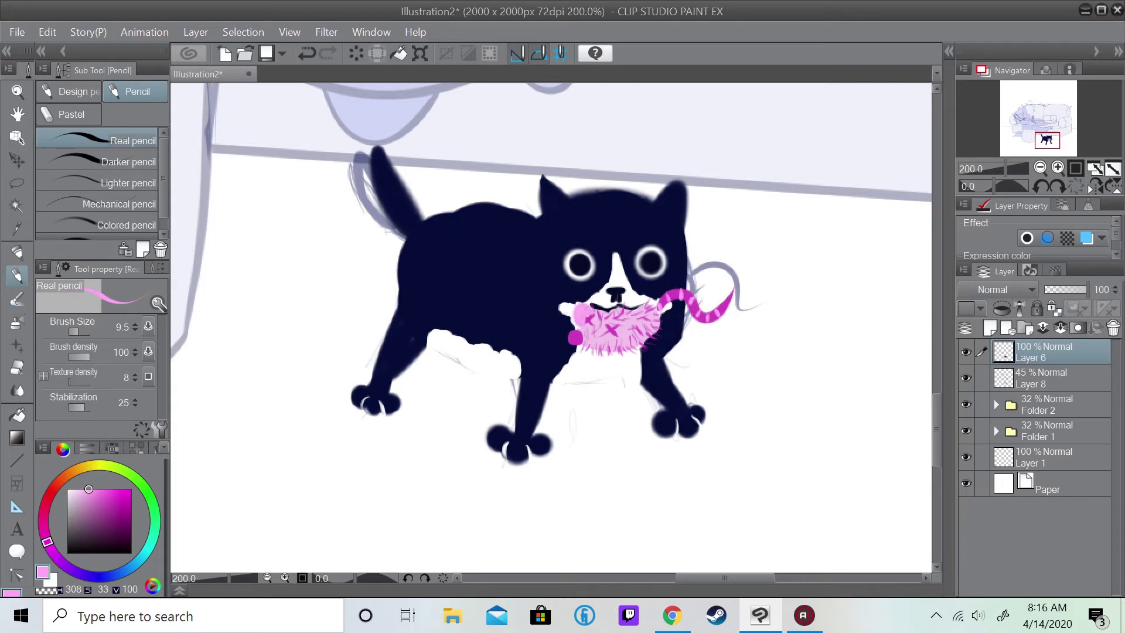
{"action": "left_click", "coordinate": [114, 501]}
- Add round white highlights to the standing cat's pupils
{"action": "scroll", "coordinate": [700, 325], "scroll_direction": "up", "scroll_amount": 5}
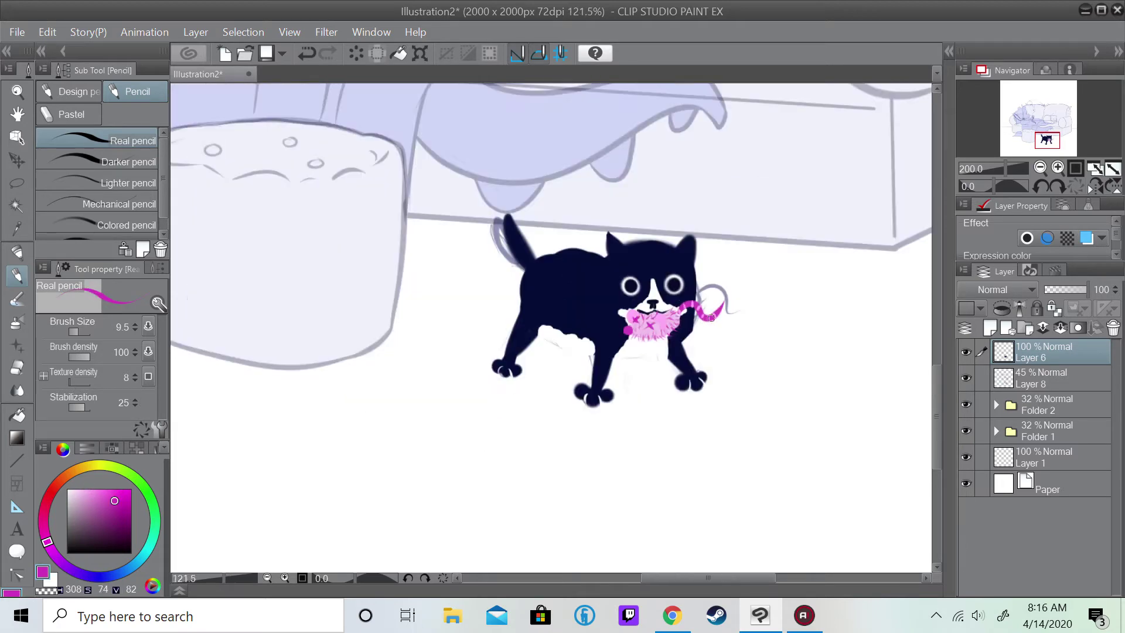
{"action": "key", "text": "x"}
{"action": "left_click", "coordinate": [566, 183]}
{"action": "left_click", "coordinate": [550, 197]}
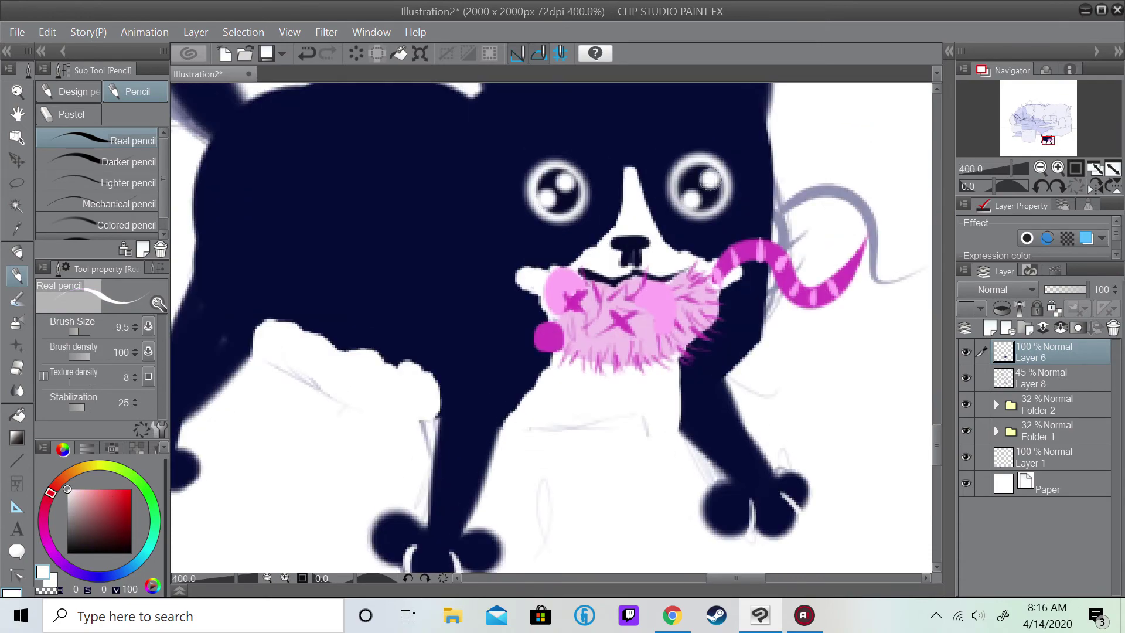
{"action": "scroll", "coordinate": [720, 195], "scroll_direction": "down", "scroll_amount": 6}
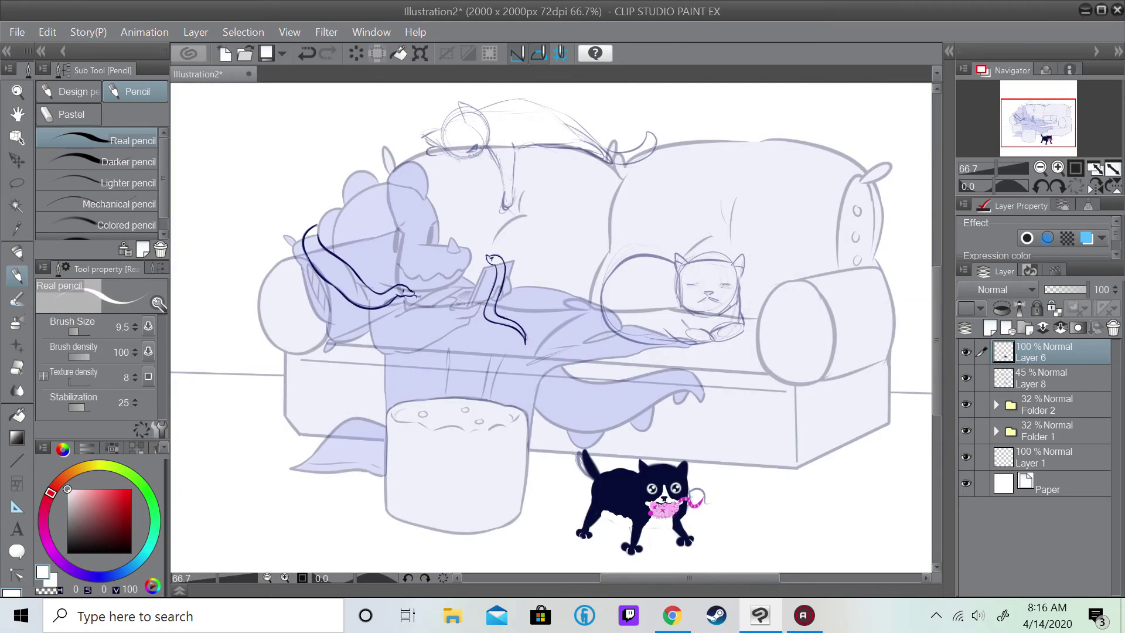
- Ink the sleeping cat's cheeks, jaw and chest contour in dark navy with the Real pencil, undoing failed strokes
{"action": "scroll", "coordinate": [758, 281], "scroll_direction": "up", "scroll_amount": 4}
{"action": "scroll", "coordinate": [1043, 120], "scroll_direction": "down", "scroll_amount": 4}
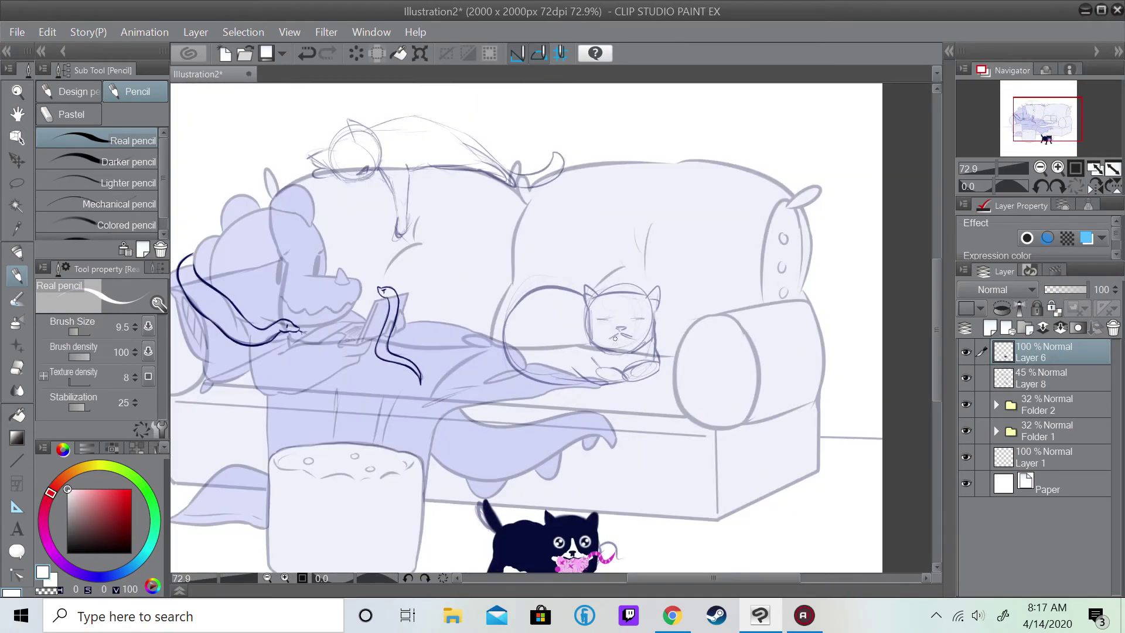
{"action": "scroll", "coordinate": [1043, 120], "scroll_direction": "up", "scroll_amount": 3}
{"action": "left_click_drag", "start_coordinate": [1048, 120], "coordinate": [1056, 120]}
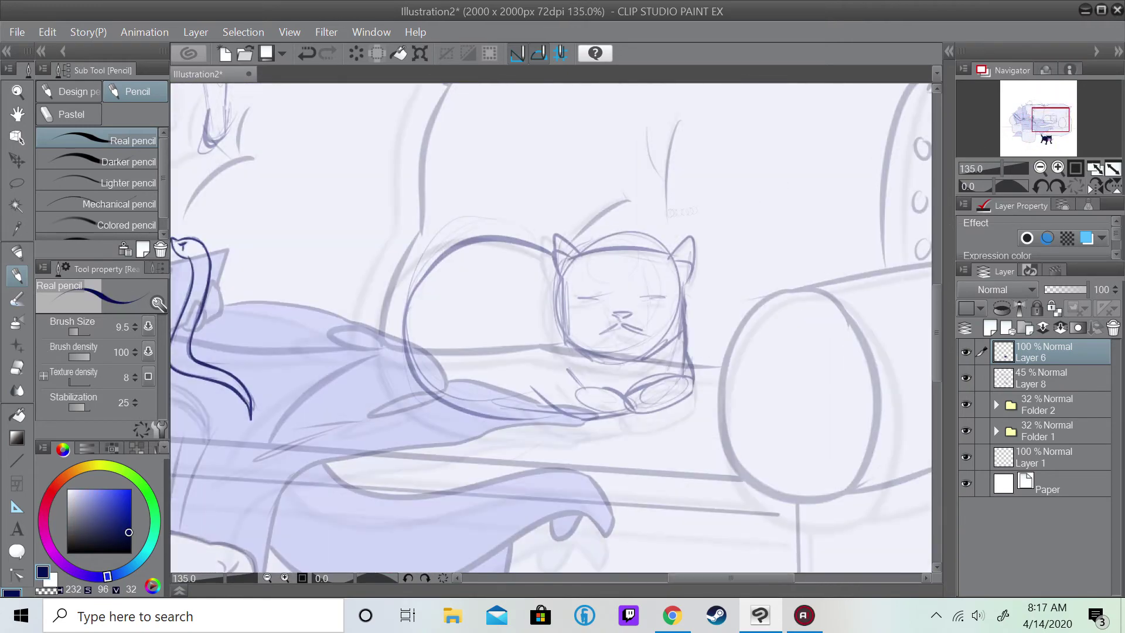
{"action": "scroll", "coordinate": [1056, 120], "scroll_direction": "up", "scroll_amount": 2}
{"action": "mouse_move", "coordinate": [544, 273]}
{"action": "left_mouse_down"}
{"action": "mouse_move", "coordinate": [511, 300]}
{"action": "mouse_move", "coordinate": [525, 407]}
{"action": "left_mouse_up"}
{"action": "mouse_move", "coordinate": [544, 274]}
{"action": "left_mouse_down"}
{"action": "mouse_move", "coordinate": [682, 276]}
{"action": "mouse_move", "coordinate": [700, 305]}
{"action": "mouse_move", "coordinate": [691, 405]}
{"action": "left_mouse_up"}
{"action": "key", "text": "ctrl+z"}
{"action": "left_click_drag", "start_coordinate": [524, 404], "coordinate": [586, 436]}
{"action": "left_click_drag", "start_coordinate": [695, 402], "coordinate": [653, 432]}
{"action": "key", "text": "ctrl+z"}
{"action": "mouse_move", "coordinate": [700, 361]}
{"action": "left_mouse_down"}
{"action": "mouse_move", "coordinate": [706, 436]}
{"action": "mouse_move", "coordinate": [671, 500]}
{"action": "left_mouse_up"}
- Ink the sleeping cat's two folded front paws and foreleg lines, cleaning up where the paws overlap
{"action": "key", "text": "ctrl+plus"}
{"action": "left_click_drag", "start_coordinate": [700, 454], "coordinate": [610, 491]}
{"action": "mouse_move", "coordinate": [529, 443]}
{"action": "left_mouse_down"}
{"action": "mouse_move", "coordinate": [546, 464]}
{"action": "mouse_move", "coordinate": [645, 502]}
{"action": "left_mouse_up"}
{"action": "mouse_move", "coordinate": [472, 472]}
{"action": "left_mouse_down"}
{"action": "mouse_move", "coordinate": [641, 503]}
{"action": "mouse_move", "coordinate": [622, 514]}
{"action": "left_mouse_up"}
{"action": "key", "text": "ctrl+z"}
{"action": "key", "text": "ctrl+plus"}
{"action": "key", "text": "e"}
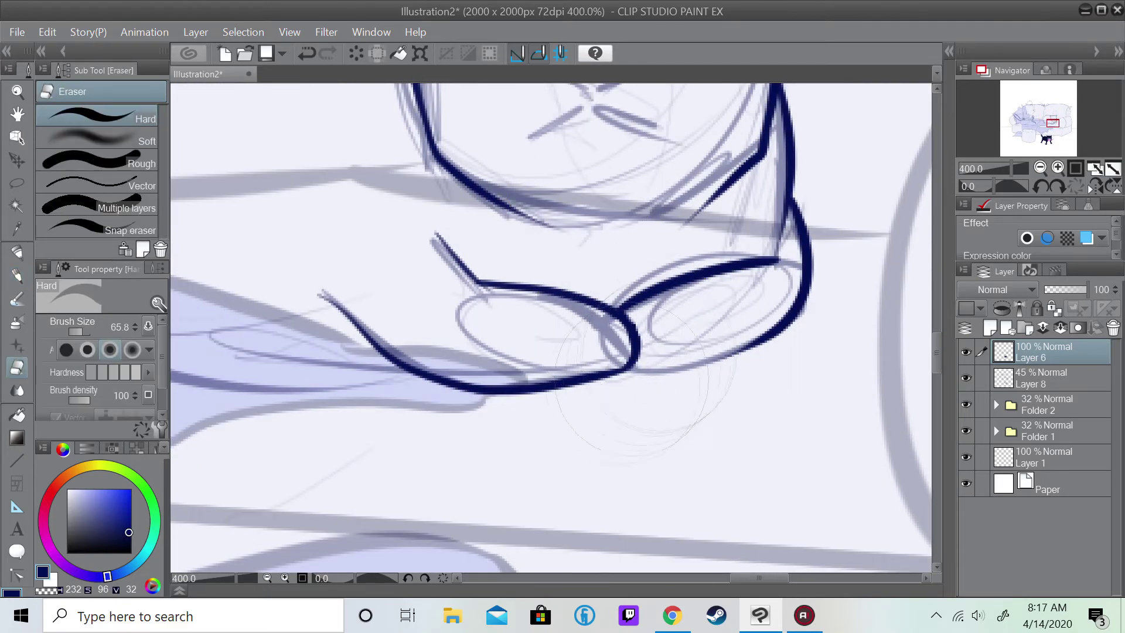
{"action": "key", "text": "p"}
{"action": "left_click_drag", "start_coordinate": [633, 370], "coordinate": [760, 336]}
- Ink the sleeping cat's rounded back and underside contour from the ear toward the paws, undoing failed strokes
{"action": "key", "text": "ctrl+minus"}
{"action": "mouse_move", "coordinate": [603, 138]}
{"action": "left_mouse_down"}
{"action": "mouse_move", "coordinate": [389, 275]}
{"action": "mouse_move", "coordinate": [554, 397]}
{"action": "mouse_move", "coordinate": [624, 394]}
{"action": "left_mouse_up"}
{"action": "key", "text": "ctrl+z"}
{"action": "key", "text": "ctrl+z"}
{"action": "left_click_drag", "start_coordinate": [505, 398], "coordinate": [633, 393]}
{"action": "key", "text": "ctrl+z"}
- Ink the sleeping cat's curved hind leg and rounded hind paw, redoing the stroke until it flows smoothly
{"action": "left_click_drag", "start_coordinate": [492, 317], "coordinate": [639, 387]}
{"action": "key", "text": "ctrl+z"}
{"action": "key", "text": "ctrl+z"}
{"action": "left_click_drag", "start_coordinate": [492, 317], "coordinate": [638, 388]}
{"action": "key", "text": "ctrl+z"}
{"action": "key", "text": "ctrl+z"}
{"action": "left_click_drag", "start_coordinate": [492, 317], "coordinate": [638, 388]}
{"action": "key", "text": "ctrl+z"}
{"action": "left_click_drag", "start_coordinate": [429, 271], "coordinate": [641, 384]}
- Clean up below the sleeping cat's hind paw and join the paw to the underside contour
{"action": "key", "text": "e"}
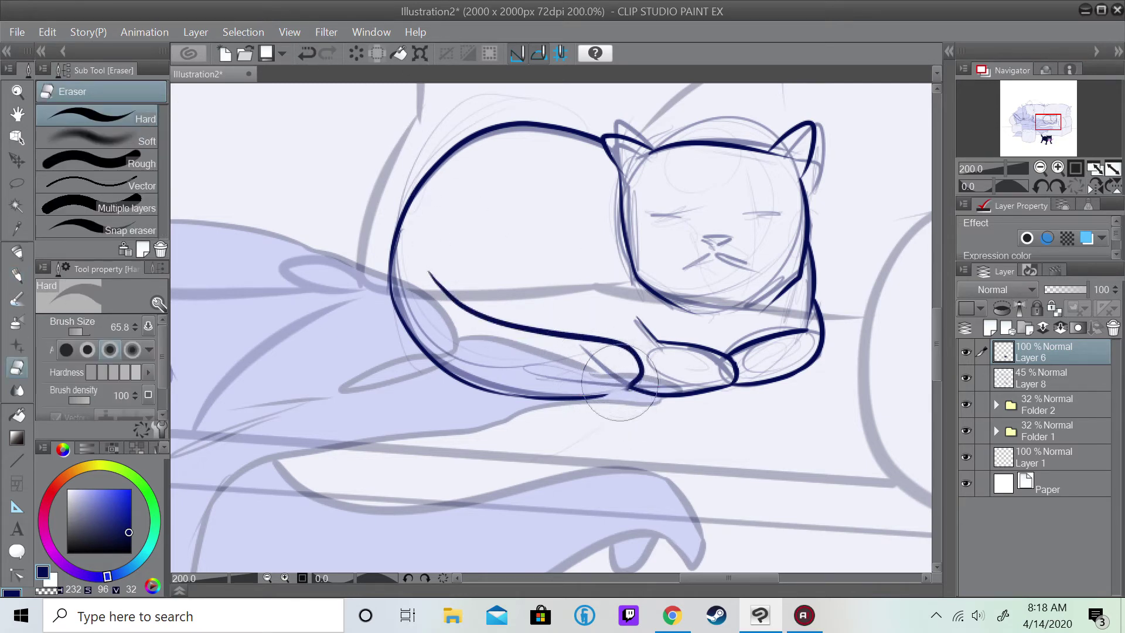
{"action": "key", "text": "ctrl+plus"}
{"action": "key", "text": "p"}
{"action": "mouse_move", "coordinate": [644, 462]}
{"action": "left_mouse_down"}
{"action": "mouse_move", "coordinate": [700, 449]}
{"action": "mouse_move", "coordinate": [726, 423]}
{"action": "left_mouse_up"}
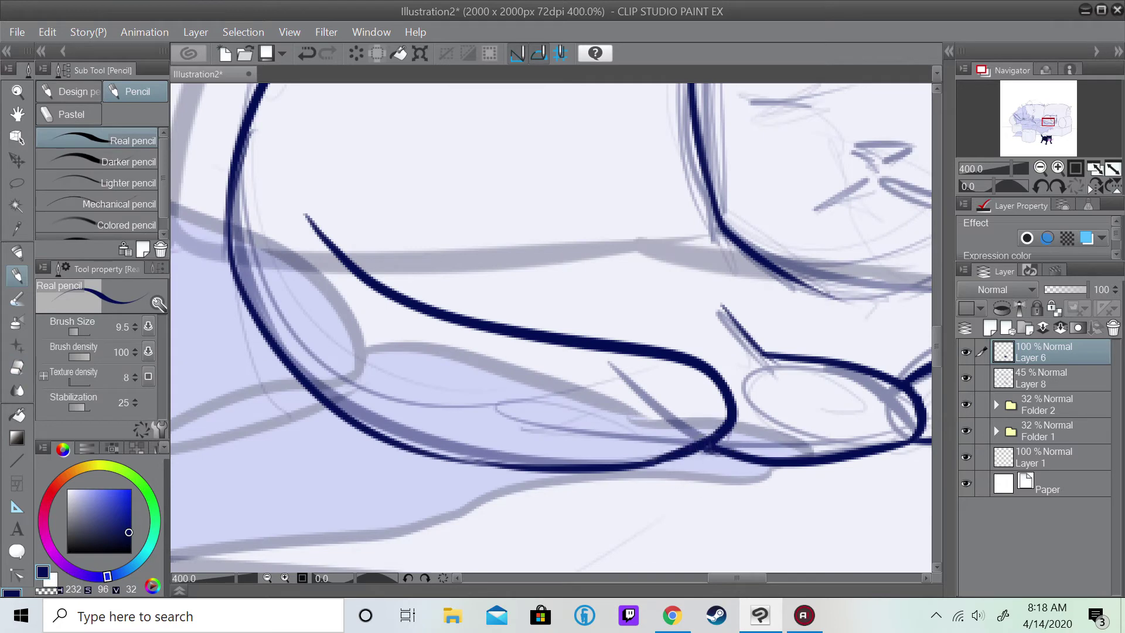
- Ink the round head, pointed ears and tucked paw of the cat lying on the sofa back, erasing stray marks around the ear
{"action": "key", "text": "ctrl+minus"}
{"action": "left_click_drag", "start_coordinate": [1048, 114], "coordinate": [1032, 107]}
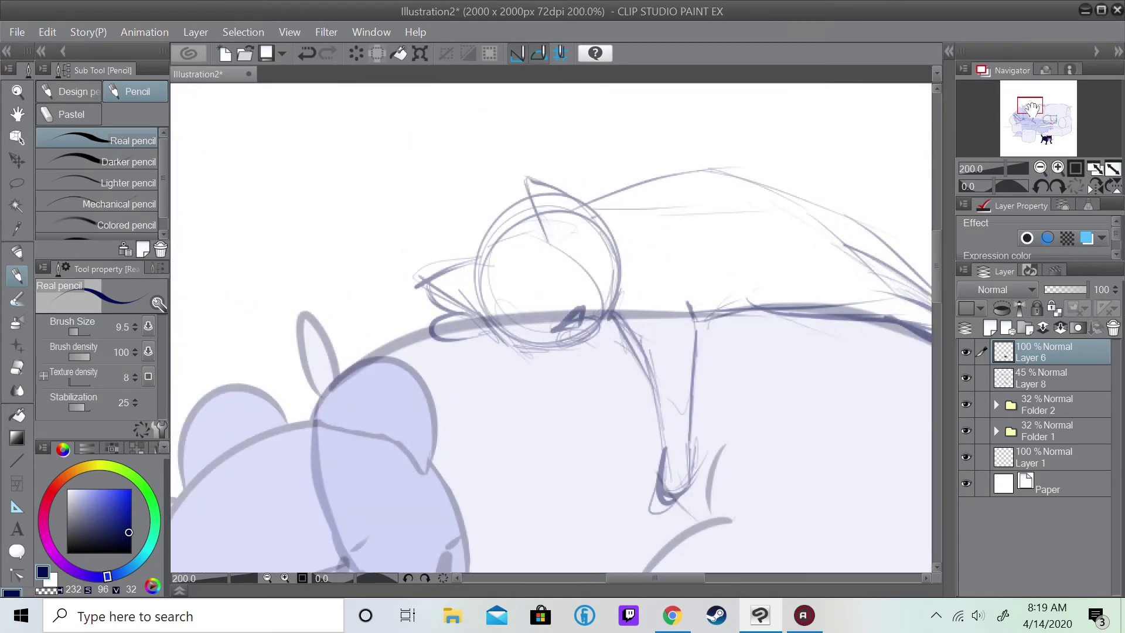
{"action": "left_click_drag", "start_coordinate": [547, 239], "coordinate": [603, 222]}
{"action": "mouse_move", "coordinate": [530, 202]}
{"action": "left_mouse_down"}
{"action": "mouse_move", "coordinate": [468, 270]}
{"action": "mouse_move", "coordinate": [487, 325]}
{"action": "mouse_move", "coordinate": [606, 338]}
{"action": "left_mouse_up"}
{"action": "left_click_drag", "start_coordinate": [605, 227], "coordinate": [612, 331]}
{"action": "mouse_move", "coordinate": [469, 317]}
{"action": "left_mouse_down"}
{"action": "mouse_move", "coordinate": [431, 331]}
{"action": "mouse_move", "coordinate": [492, 334]}
{"action": "left_mouse_up"}
{"action": "key", "text": "e"}
{"action": "left_click_drag", "start_coordinate": [539, 276], "coordinate": [471, 352]}
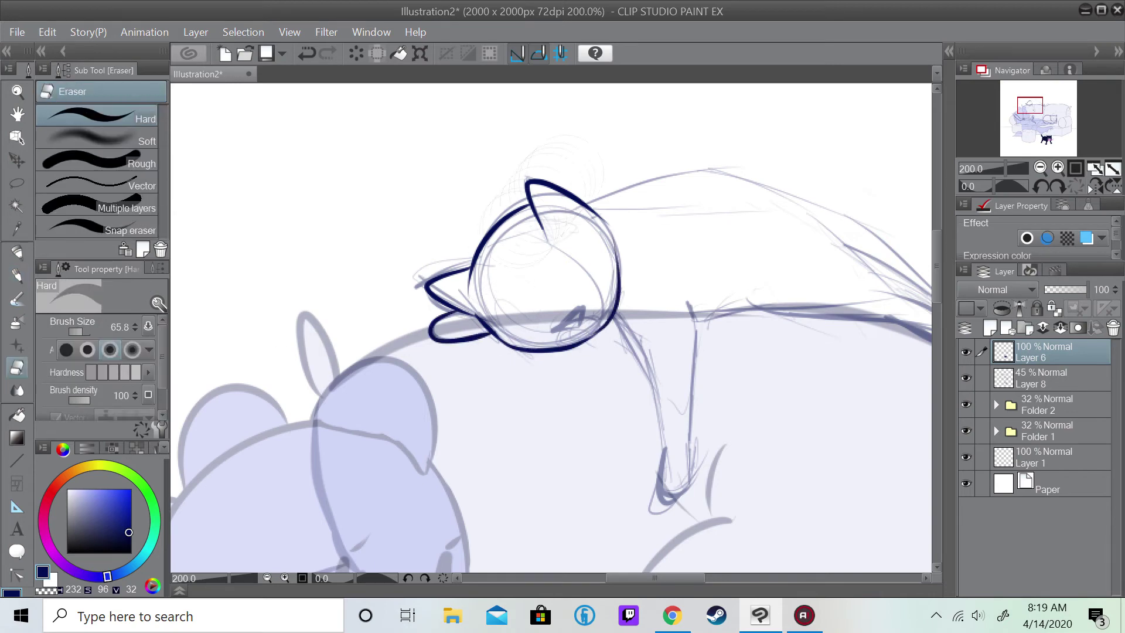
- Ink the front leg and paw of the sofa-back cat dangling down over the cushion
{"action": "key", "text": "p"}
{"action": "left_click_drag", "start_coordinate": [612, 315], "coordinate": [653, 392]}
{"action": "mouse_move", "coordinate": [689, 300]}
{"action": "left_mouse_down"}
{"action": "mouse_move", "coordinate": [700, 362]}
{"action": "mouse_move", "coordinate": [685, 487]}
{"action": "left_mouse_up"}
{"action": "left_click_drag", "start_coordinate": [639, 363], "coordinate": [663, 483]}
{"action": "left_click_drag", "start_coordinate": [659, 439], "coordinate": [692, 462]}
- Ink the long arched back, belly line and stretched hind leg of the cat on the sofa back
{"action": "left_click_drag", "start_coordinate": [1029, 106], "coordinate": [1036, 106]}
{"action": "left_click_drag", "start_coordinate": [378, 212], "coordinate": [683, 274]}
{"action": "left_click_drag", "start_coordinate": [532, 316], "coordinate": [771, 378]}
{"action": "left_click_drag", "start_coordinate": [642, 264], "coordinate": [772, 380]}
- Ink the sofa-back cat's upturned tail, undoing strokes and redrawing its rounded tip and underside
{"action": "mouse_move", "coordinate": [641, 261]}
{"action": "left_mouse_down"}
{"action": "mouse_move", "coordinate": [873, 320]}
{"action": "mouse_move", "coordinate": [905, 275]}
{"action": "mouse_move", "coordinate": [879, 360]}
{"action": "left_mouse_up"}
{"action": "key", "text": "ctrl+z"}
{"action": "left_click_drag", "start_coordinate": [905, 276], "coordinate": [876, 372]}
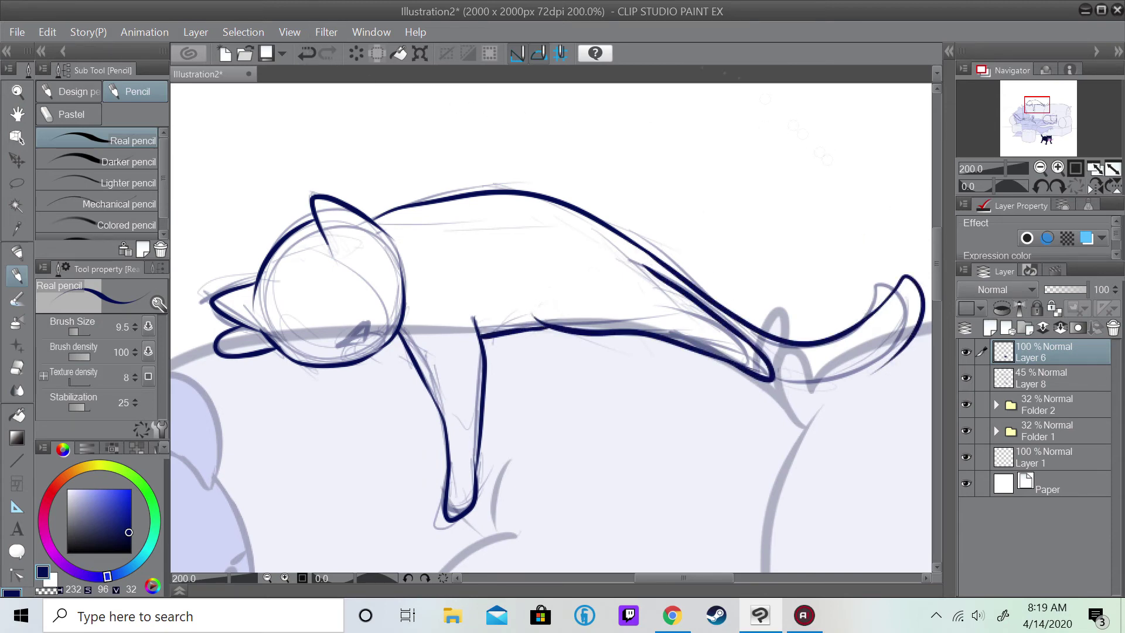
{"action": "key", "text": "ctrl+z"}
{"action": "scroll", "coordinate": [586, 328], "scroll_direction": "up", "scroll_amount": 2}
{"action": "left_click_drag", "start_coordinate": [1037, 105], "coordinate": [1046, 104]}
{"action": "mouse_move", "coordinate": [644, 305]}
{"action": "left_mouse_down"}
{"action": "mouse_move", "coordinate": [741, 205]}
{"action": "mouse_move", "coordinate": [682, 399]}
{"action": "left_mouse_up"}
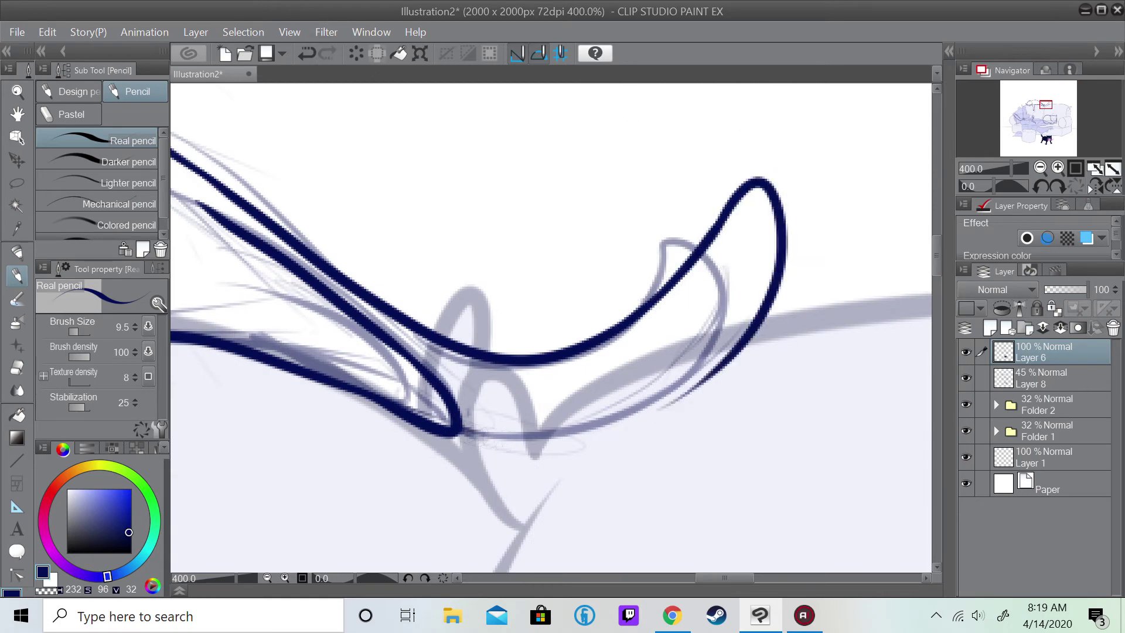
- Duplicate Layer 6 and keep the original beneath the copy as the working layer
{"action": "scroll", "coordinate": [451, 425], "scroll_direction": "down", "scroll_amount": 6}
{"action": "left_click_drag", "start_coordinate": [1042, 116], "coordinate": [1026, 125]}
{"action": "right_click", "coordinate": [1067, 351]}
{"action": "left_click", "coordinate": [992, 290]}
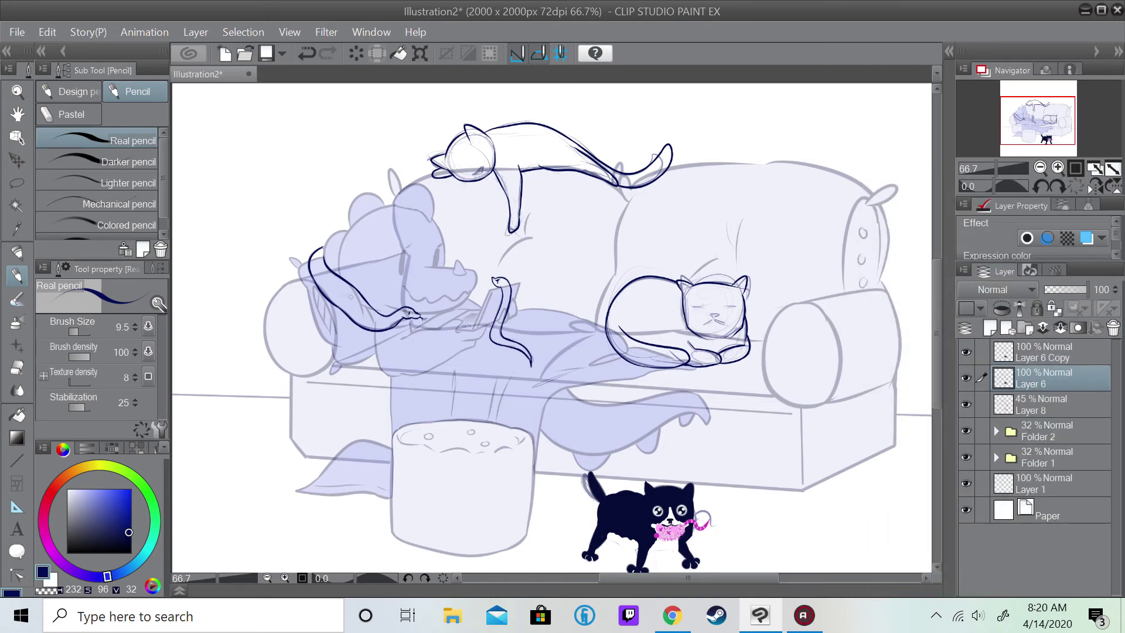
- Sample the standing kitten's dark navy and fill the whole cat on the sofa back with it
{"action": "scroll", "coordinate": [282, 234], "scroll_direction": "up", "scroll_amount": 7}
{"action": "scroll", "coordinate": [480, 264], "scroll_direction": "down", "scroll_amount": 3}
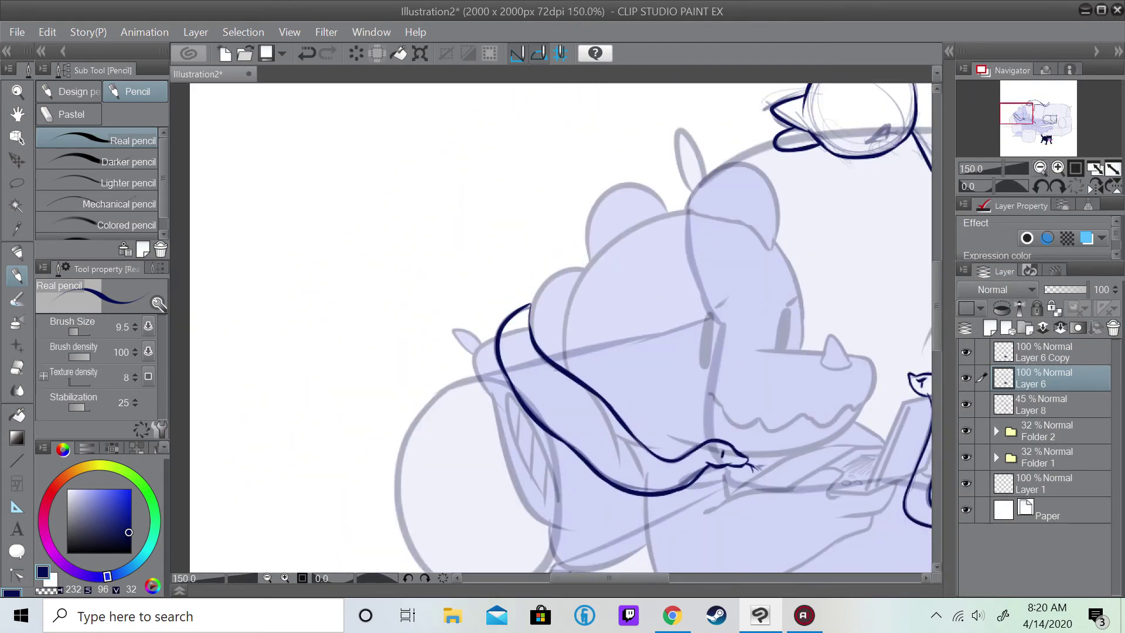
{"action": "scroll", "coordinate": [557, 328], "scroll_direction": "down", "scroll_amount": 1}
{"action": "key", "text": "g"}
{"action": "key", "text": "i"}
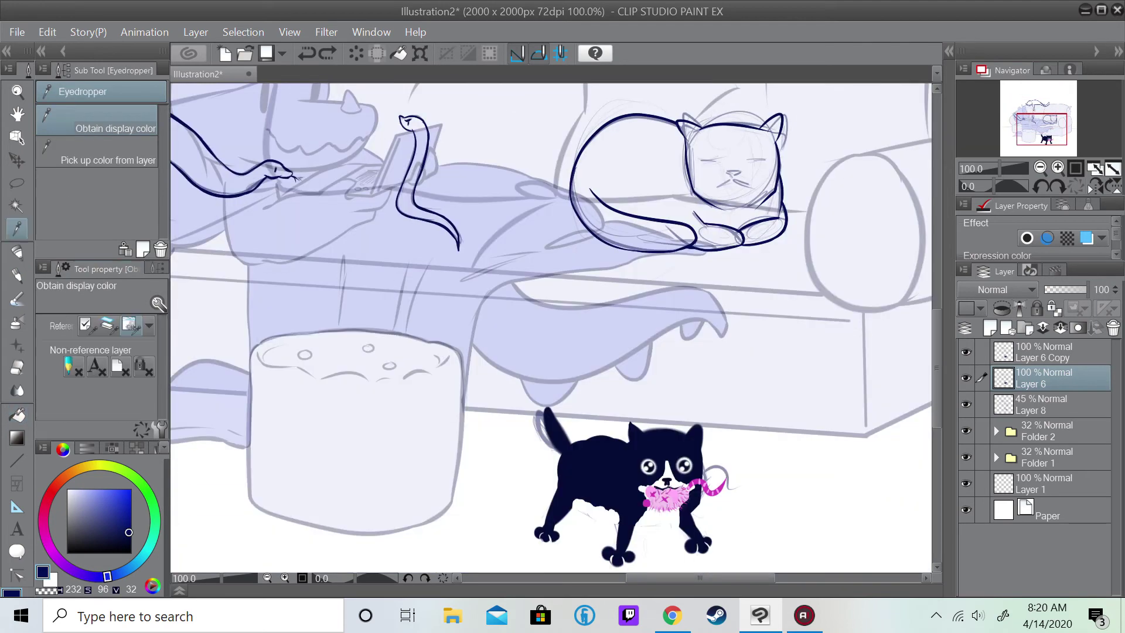
{"action": "left_click", "coordinate": [585, 469]}
{"action": "left_click_drag", "start_coordinate": [469, 263], "coordinate": [604, 510]}
{"action": "key", "text": "g"}
{"action": "left_click", "coordinate": [615, 170]}
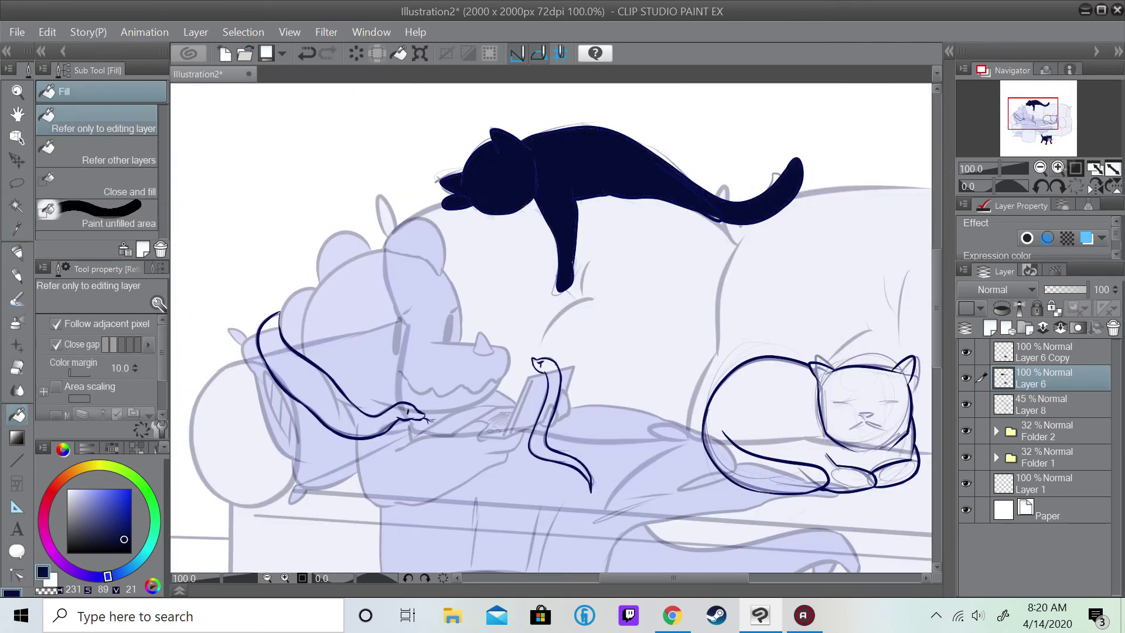
{"action": "scroll", "coordinate": [697, 170], "scroll_direction": "up", "scroll_amount": 2}
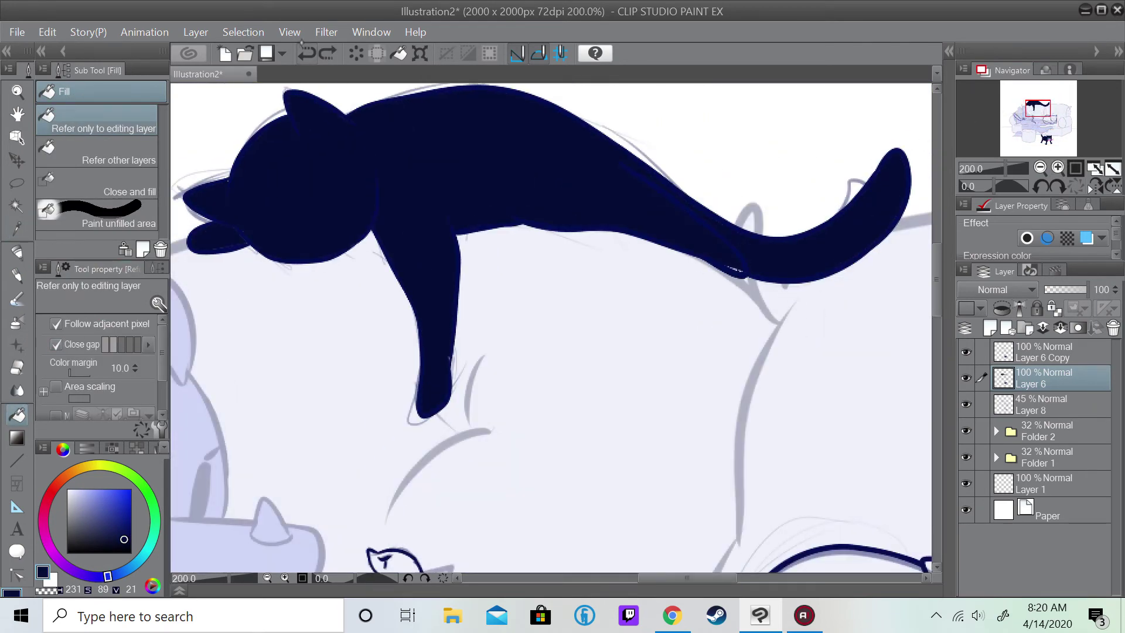
{"action": "key", "text": "p"}
- Fill the curled sleeping cat with warm brown (H 36, S 88, V 44) after trying duller and darker browns
{"action": "scroll", "coordinate": [551, 328], "scroll_direction": "down", "scroll_amount": 4}
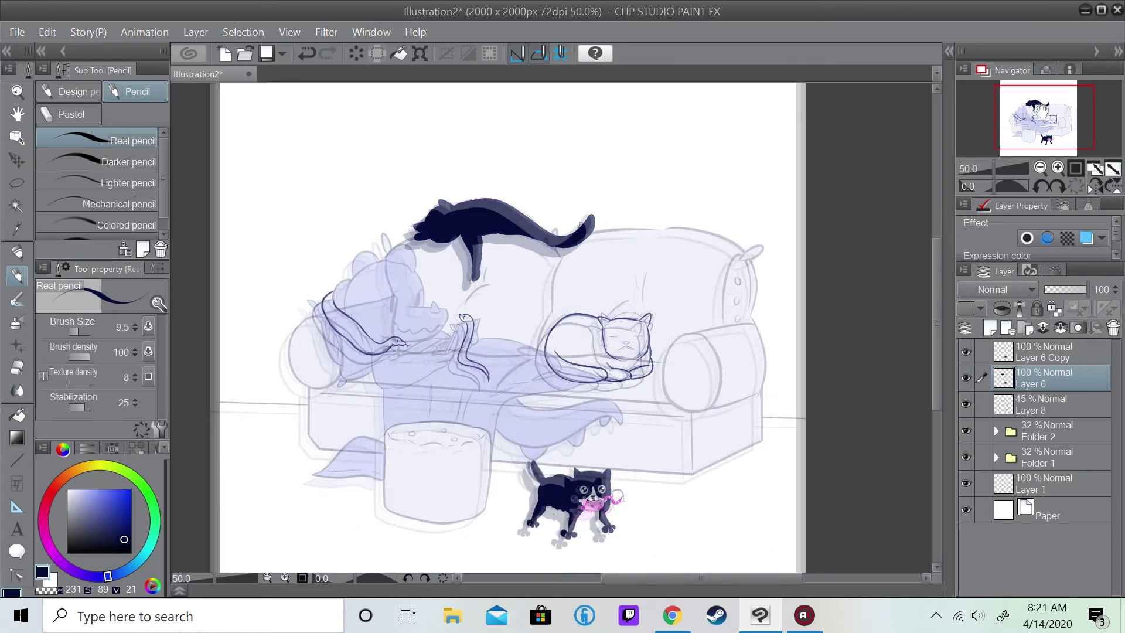
{"action": "scroll", "coordinate": [551, 329], "scroll_direction": "up", "scroll_amount": 1}
{"action": "left_click", "coordinate": [76, 469]}
{"action": "left_click", "coordinate": [88, 531]}
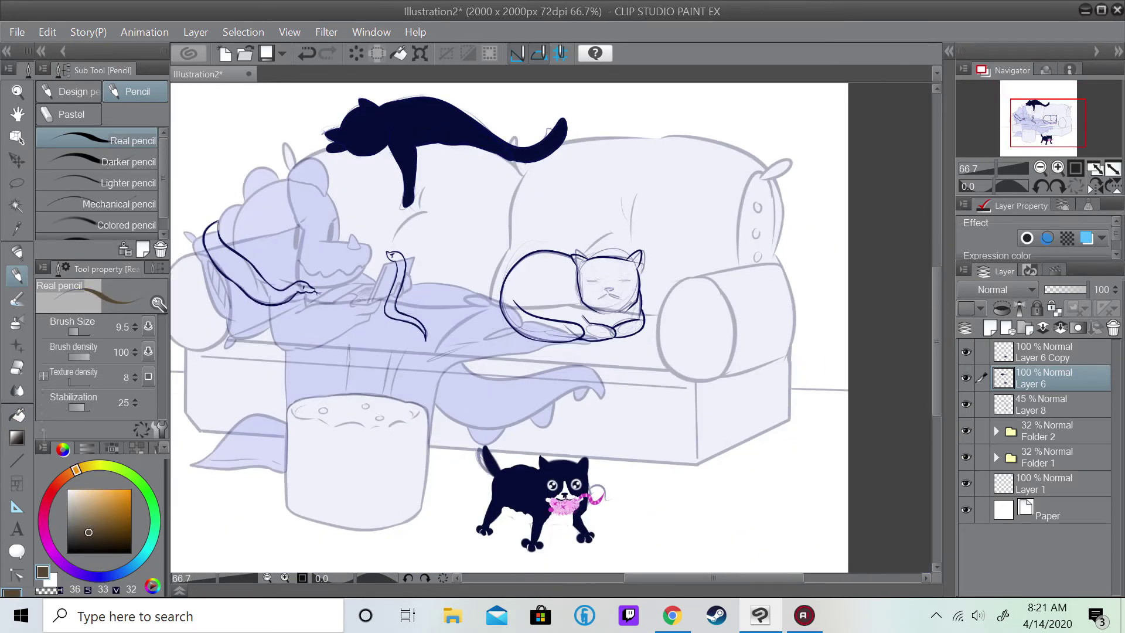
{"action": "key", "text": "g"}
{"action": "left_click", "coordinate": [628, 323]}
{"action": "left_click", "coordinate": [122, 536]}
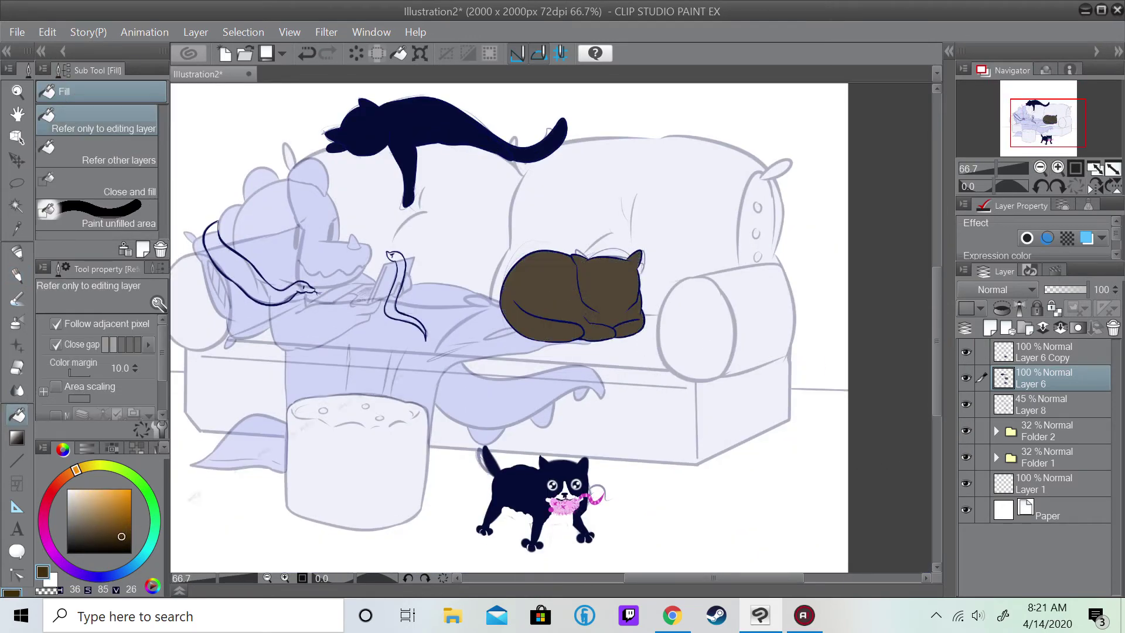
{"action": "left_click", "coordinate": [628, 316]}
{"action": "key", "text": "ctrl+z"}
{"action": "left_click", "coordinate": [123, 525]}
{"action": "left_click_drag", "start_coordinate": [510, 328], "coordinate": [621, 340]}
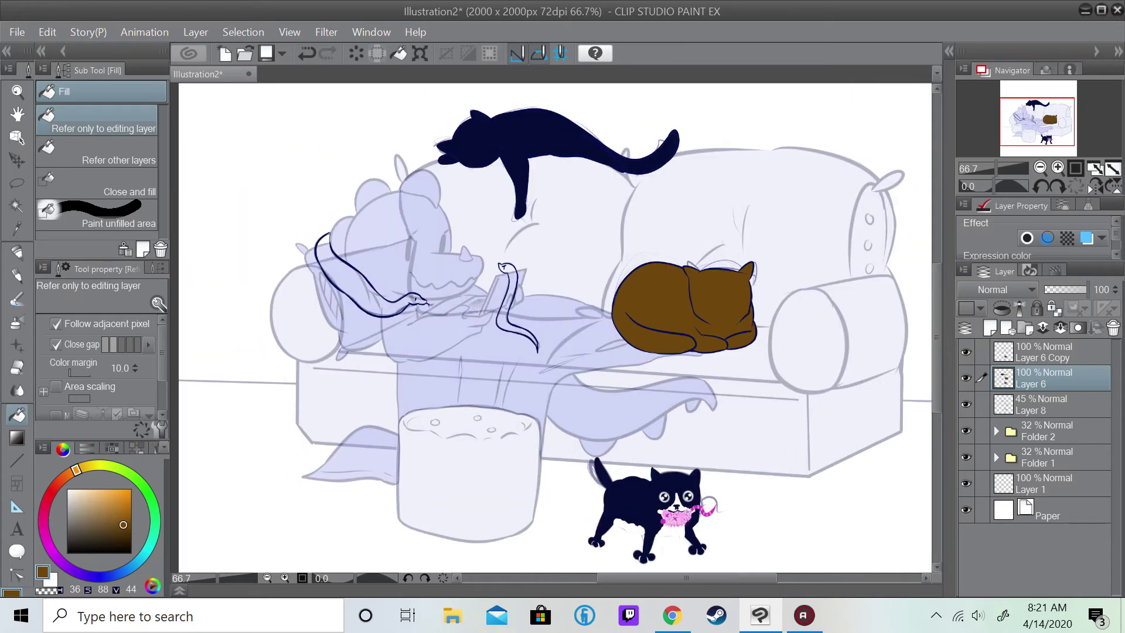
- Fill the snake behind the character's neck with muted brown and the snake by the console with orange (H 26, S 72, V 94)
{"action": "left_click", "coordinate": [97, 518]}
{"action": "left_click", "coordinate": [346, 272]}
{"action": "left_click", "coordinate": [68, 473]}
{"action": "left_click", "coordinate": [113, 493]}
{"action": "left_click", "coordinate": [511, 305]}
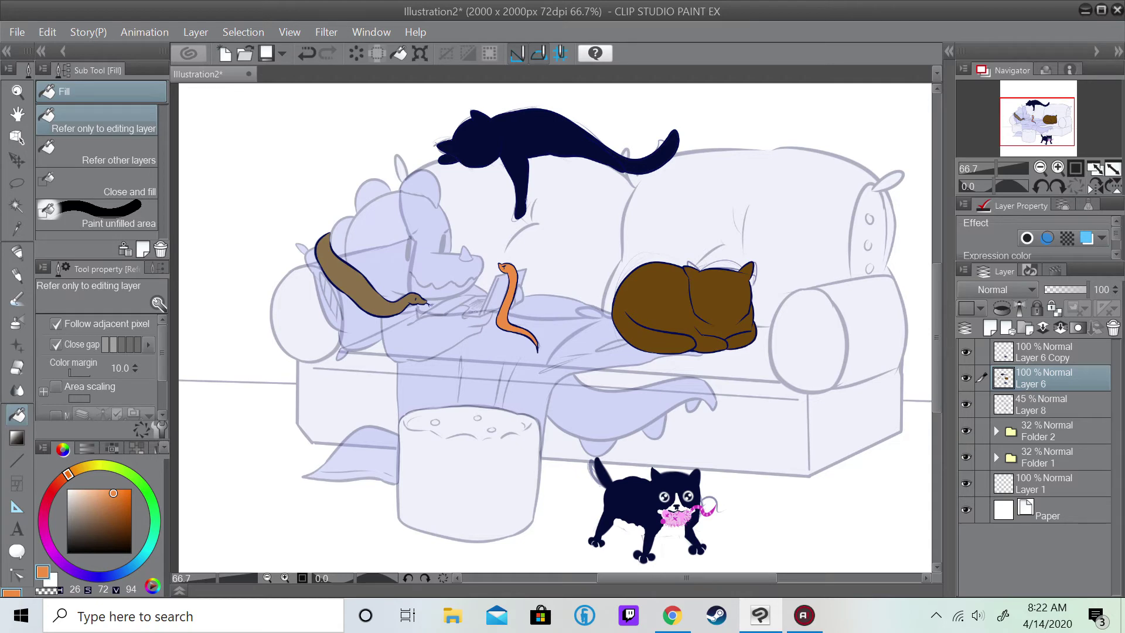
- Sample white from the kitten and paint two round white eyes on the navy cat's face
{"action": "key", "text": "i"}
{"action": "left_click", "coordinate": [674, 523]}
{"action": "key", "text": "ctrl+plus"}
{"action": "key", "text": "ctrl+plus"}
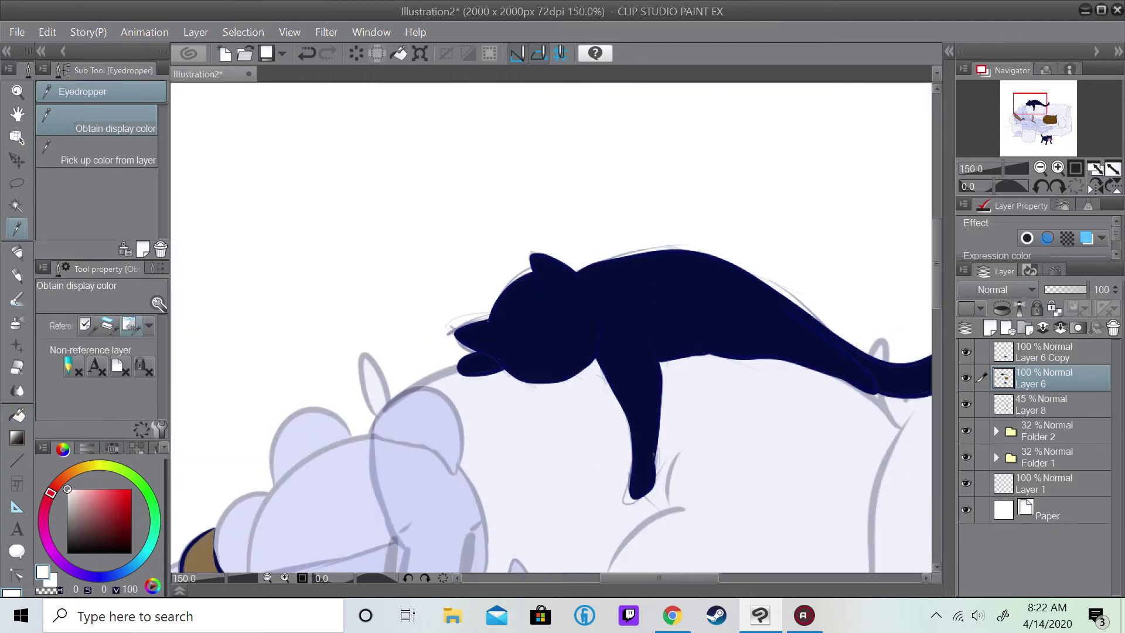
{"action": "key", "text": "p"}
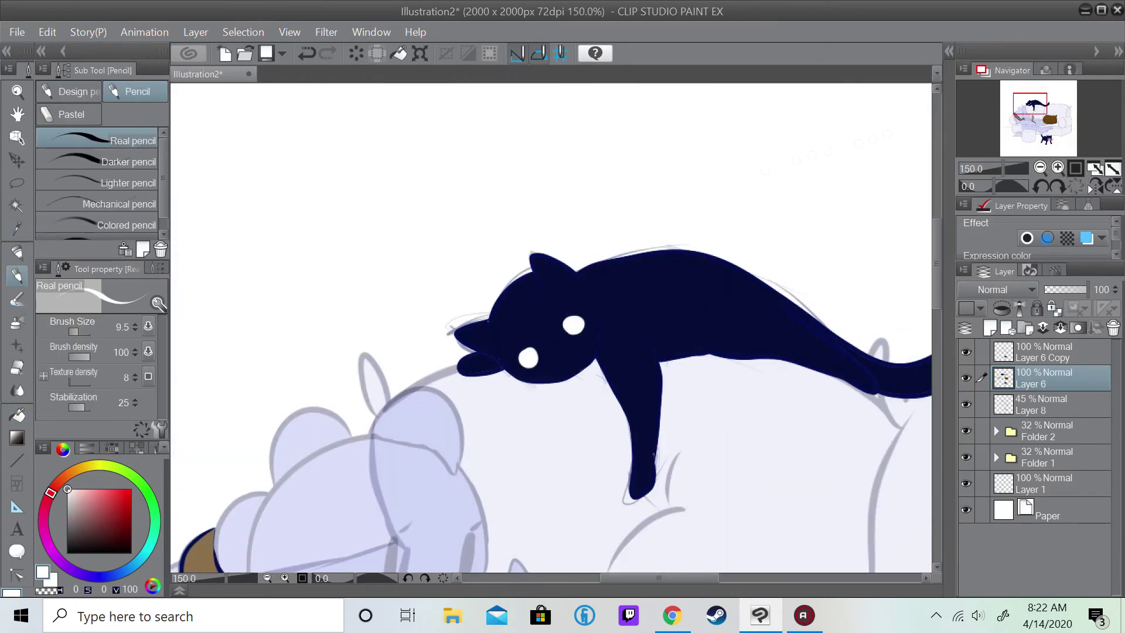
- Paint white markings on the navy cat's muzzle, front paws, belly and hind leg
{"action": "key", "text": "ctrl+plus"}
{"action": "mouse_move", "coordinate": [545, 351]}
{"action": "left_mouse_down"}
{"action": "mouse_move", "coordinate": [565, 351]}
{"action": "mouse_move", "coordinate": [577, 386]}
{"action": "mouse_move", "coordinate": [550, 390]}
{"action": "mouse_move", "coordinate": [597, 366]}
{"action": "mouse_move", "coordinate": [576, 386]}
{"action": "left_mouse_up"}
{"action": "left_click_drag", "start_coordinate": [436, 378], "coordinate": [311, 168]}
{"action": "left_click_drag", "start_coordinate": [542, 352], "coordinate": [550, 308]}
{"action": "left_click_drag", "start_coordinate": [551, 308], "coordinate": [365, 402]}
{"action": "mouse_move", "coordinate": [367, 246]}
{"action": "left_mouse_down"}
{"action": "mouse_move", "coordinate": [547, 353]}
{"action": "mouse_move", "coordinate": [608, 351]}
{"action": "left_mouse_up"}
{"action": "mouse_move", "coordinate": [705, 286]}
{"action": "left_mouse_down"}
{"action": "mouse_move", "coordinate": [761, 369]}
{"action": "mouse_move", "coordinate": [786, 354]}
{"action": "left_mouse_up"}
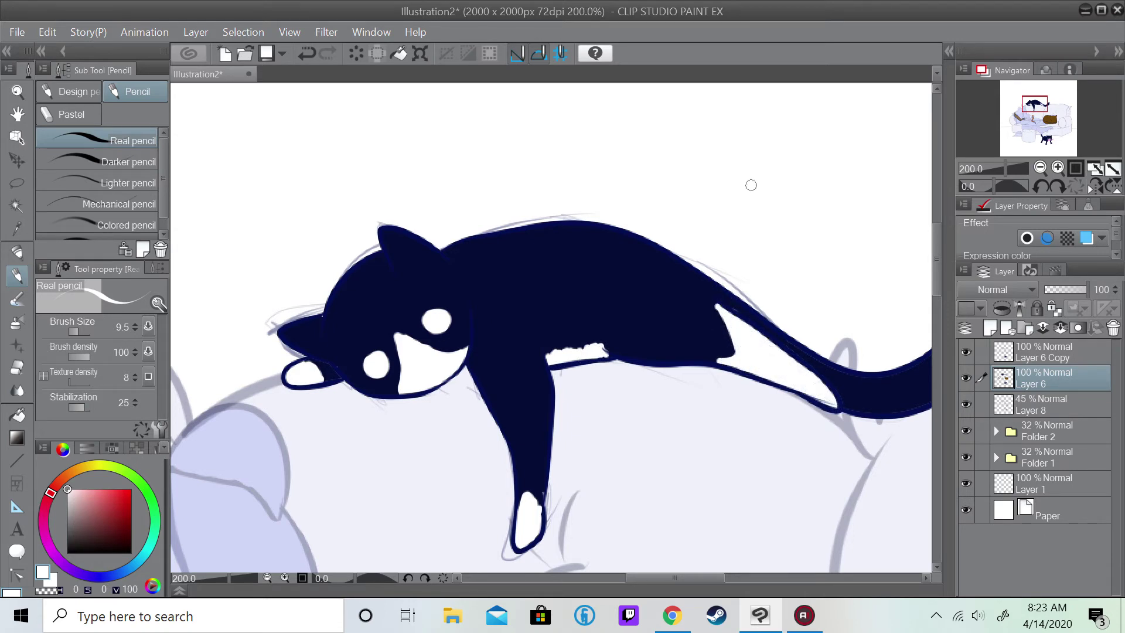
- Sample the cat's navy and paint its pupils, nose and mouth, undoing the heavy nose and using the kitten's face as reference
{"action": "left_click", "coordinate": [480, 329], "text": "alt"}
{"action": "left_click_drag", "start_coordinate": [371, 359], "coordinate": [385, 375]}
{"action": "key", "text": "ctrl+z"}
{"action": "left_click_drag", "start_coordinate": [426, 314], "coordinate": [445, 331]}
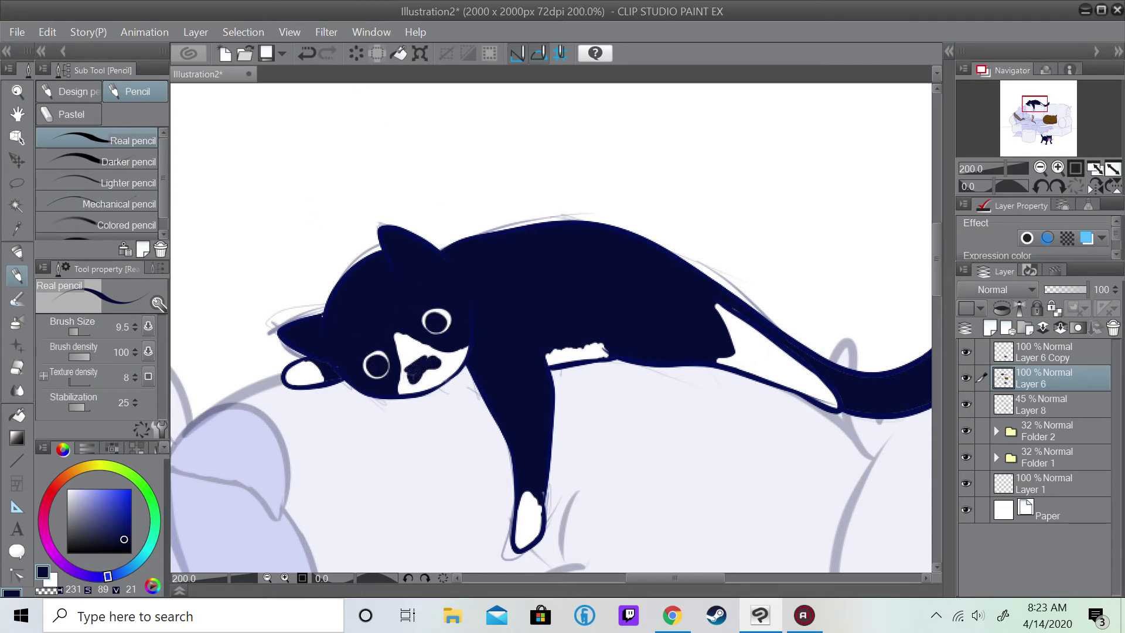
{"action": "key", "text": "ctrl+z"}
{"action": "key", "text": "ctrl+z"}
{"action": "scroll", "coordinate": [1046, 119], "scroll_direction": "down", "scroll_amount": 2}
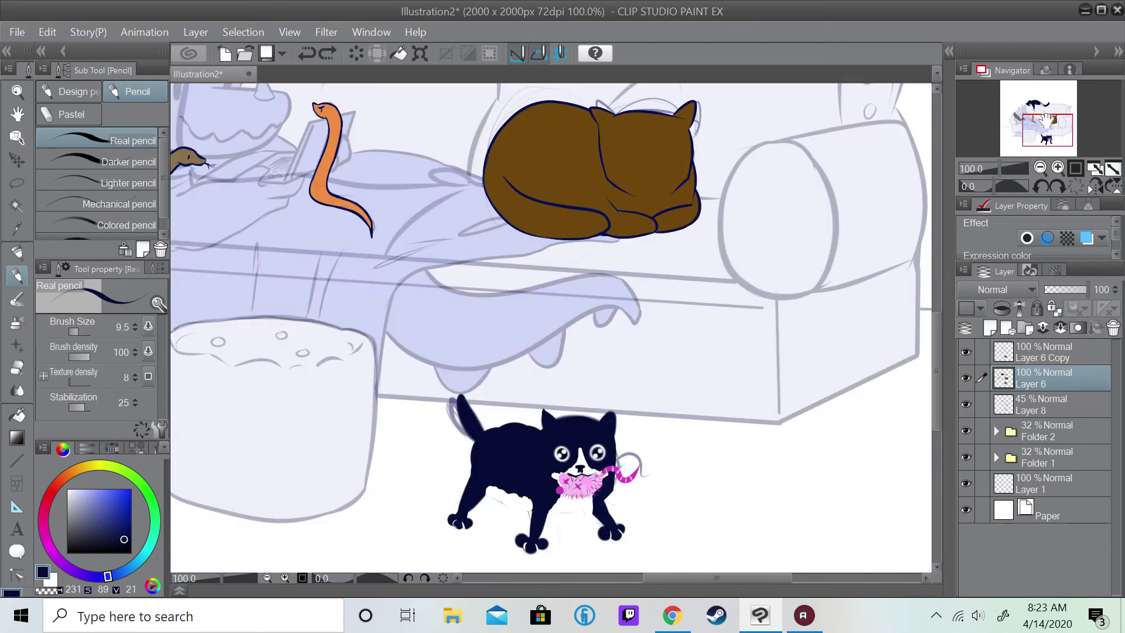
{"action": "left_click_drag", "start_coordinate": [1046, 119], "coordinate": [1029, 98]}
{"action": "scroll", "coordinate": [1029, 98], "scroll_direction": "up", "scroll_amount": 2}
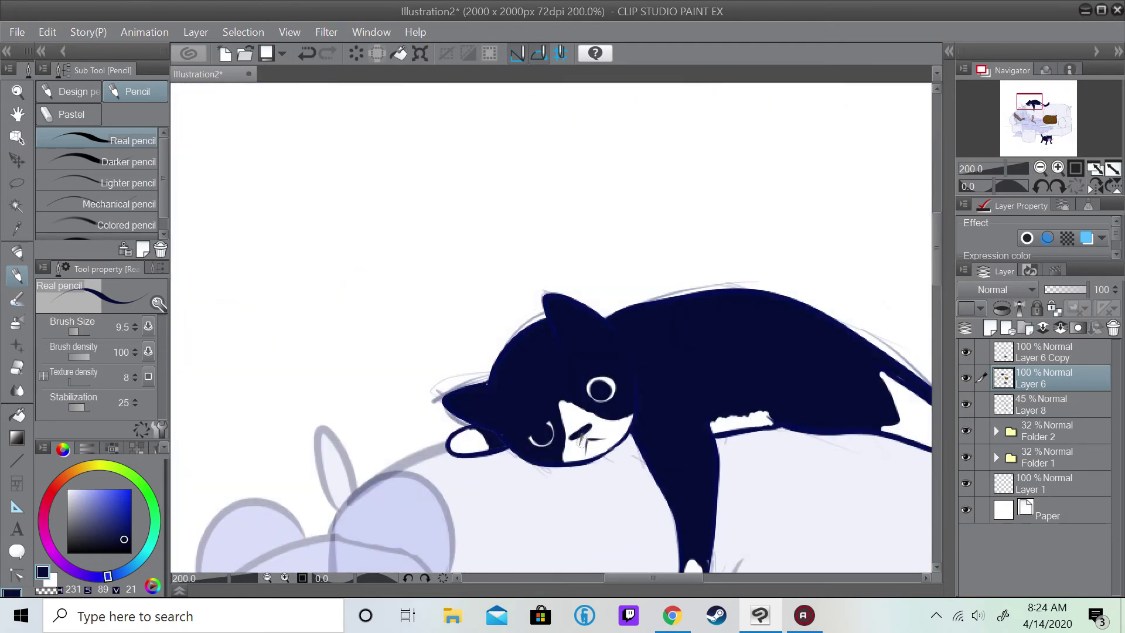
- Shade the sleeping cat's head, back and tail in darker brown (H 36, S 77, V 19) with a 61.6 brush
{"action": "scroll", "coordinate": [1029, 112], "scroll_direction": "down", "scroll_amount": 4}
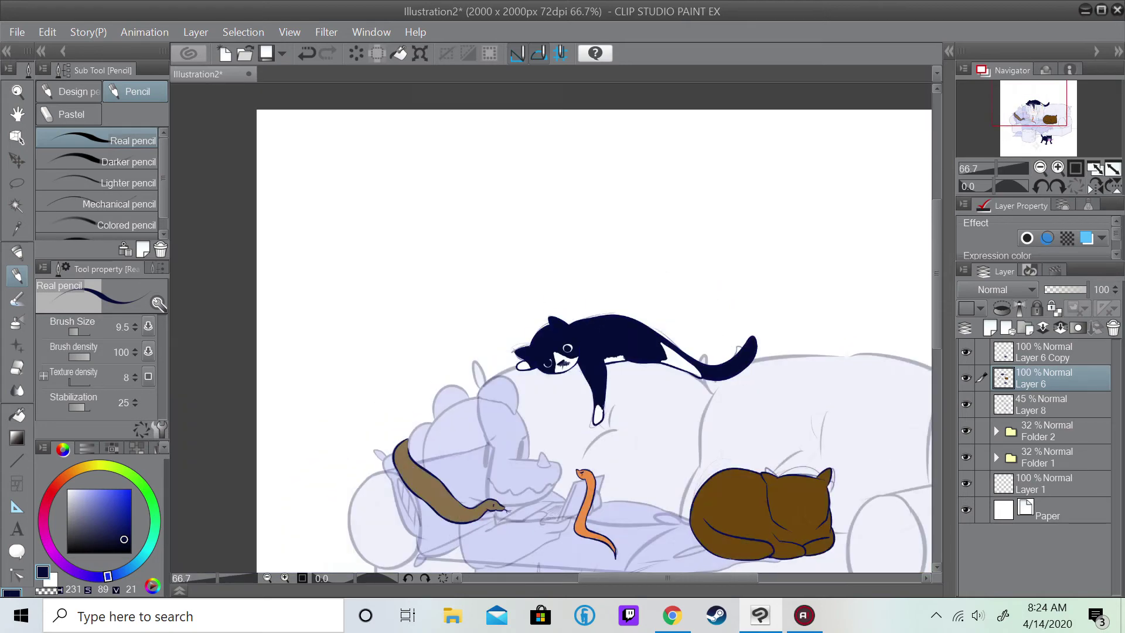
{"action": "scroll", "coordinate": [1055, 121], "scroll_direction": "up", "scroll_amount": 4}
{"action": "scroll", "coordinate": [483, 233], "scroll_direction": "down", "scroll_amount": 1}
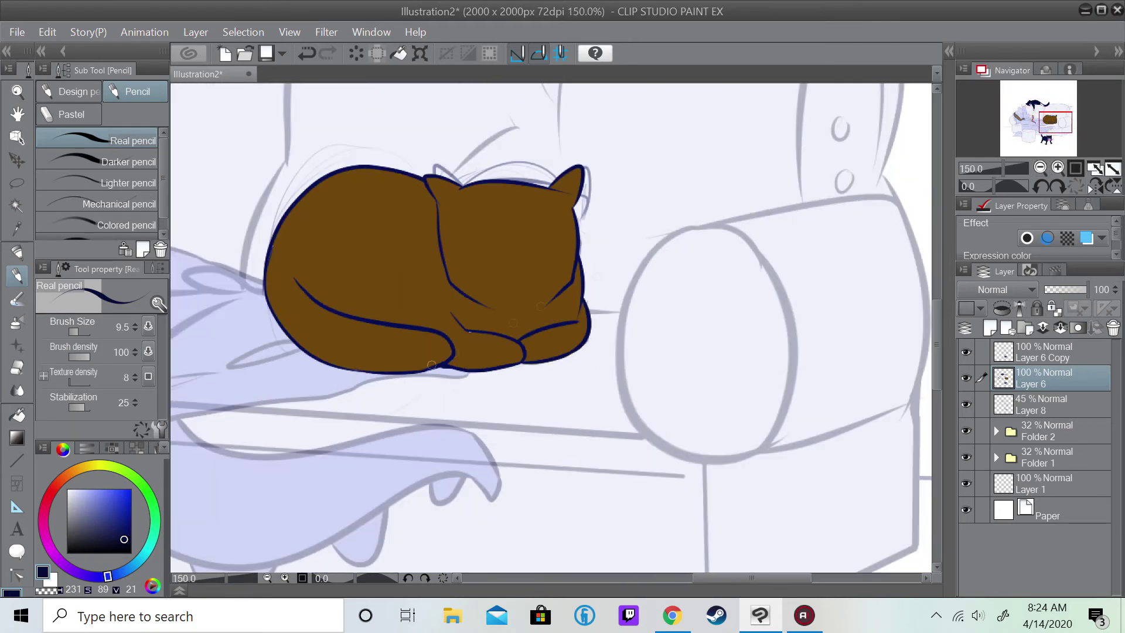
{"action": "left_click", "coordinate": [467, 217], "text": "alt"}
{"action": "left_click_drag", "start_coordinate": [467, 217], "coordinate": [540, 314]}
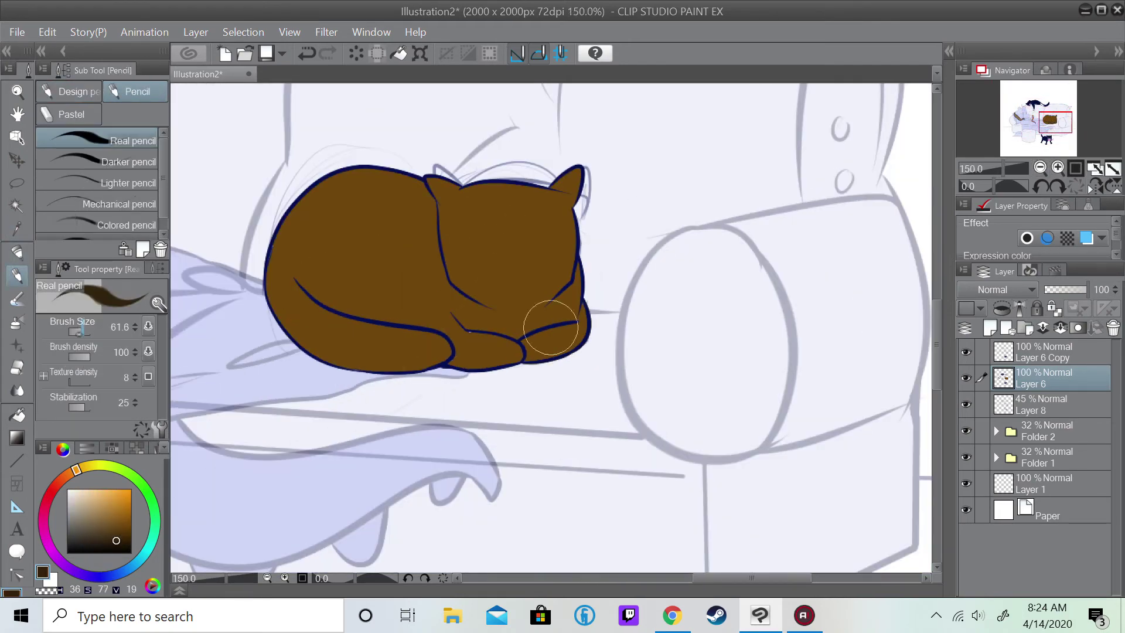
{"action": "mouse_move", "coordinate": [363, 188]}
{"action": "left_mouse_down"}
{"action": "mouse_move", "coordinate": [360, 217]}
{"action": "mouse_move", "coordinate": [320, 202]}
{"action": "mouse_move", "coordinate": [317, 275]}
{"action": "mouse_move", "coordinate": [393, 292]}
{"action": "mouse_move", "coordinate": [414, 208]}
{"action": "mouse_move", "coordinate": [363, 182]}
{"action": "mouse_move", "coordinate": [422, 175]}
{"action": "mouse_move", "coordinate": [462, 211]}
{"action": "mouse_move", "coordinate": [507, 300]}
{"action": "mouse_move", "coordinate": [545, 264]}
{"action": "mouse_move", "coordinate": [480, 199]}
{"action": "mouse_move", "coordinate": [574, 176]}
{"action": "mouse_move", "coordinate": [559, 188]}
{"action": "mouse_move", "coordinate": [568, 217]}
{"action": "mouse_move", "coordinate": [575, 182]}
{"action": "mouse_move", "coordinate": [571, 293]}
{"action": "mouse_move", "coordinate": [527, 316]}
{"action": "left_mouse_up"}
{"action": "mouse_move", "coordinate": [293, 282]}
{"action": "left_mouse_down"}
{"action": "mouse_move", "coordinate": [328, 352]}
{"action": "mouse_move", "coordinate": [282, 304]}
{"action": "mouse_move", "coordinate": [398, 357]}
{"action": "mouse_move", "coordinate": [433, 364]}
{"action": "mouse_move", "coordinate": [437, 351]}
{"action": "left_mouse_up"}
- Paint near-black tabby stripes (H 36, S 18, V 12) across the sleeping cat's back, side and tail
{"action": "left_click", "coordinate": [282, 278], "text": "alt"}
{"action": "left_click_drag", "start_coordinate": [348, 203], "coordinate": [419, 284]}
{"action": "left_click", "coordinate": [420, 283], "text": "alt"}
{"action": "mouse_move", "coordinate": [316, 309]}
{"action": "left_mouse_down"}
{"action": "mouse_move", "coordinate": [321, 334]}
{"action": "mouse_move", "coordinate": [302, 328]}
{"action": "left_mouse_up"}
{"action": "mouse_move", "coordinate": [357, 324]}
{"action": "left_mouse_down"}
{"action": "mouse_move", "coordinate": [362, 356]}
{"action": "mouse_move", "coordinate": [406, 365]}
{"action": "left_mouse_up"}
{"action": "left_click_drag", "start_coordinate": [276, 211], "coordinate": [308, 246]}
{"action": "mouse_move", "coordinate": [293, 205]}
{"action": "left_mouse_down"}
{"action": "mouse_move", "coordinate": [320, 240]}
{"action": "mouse_move", "coordinate": [360, 246]}
{"action": "left_mouse_up"}
{"action": "mouse_move", "coordinate": [375, 161]}
{"action": "left_mouse_down"}
{"action": "mouse_move", "coordinate": [410, 199]}
{"action": "mouse_move", "coordinate": [401, 234]}
{"action": "left_mouse_up"}
{"action": "left_click_drag", "start_coordinate": [404, 208], "coordinate": [428, 281]}
- Paint dark curved stripes across the sleeping cat's two folded front paws
{"action": "mouse_move", "coordinate": [463, 332]}
{"action": "left_mouse_down"}
{"action": "mouse_move", "coordinate": [466, 364]}
{"action": "mouse_move", "coordinate": [485, 363]}
{"action": "left_mouse_up"}
{"action": "left_click_drag", "start_coordinate": [543, 330], "coordinate": [546, 353]}
{"action": "left_click_drag", "start_coordinate": [564, 327], "coordinate": [566, 350]}
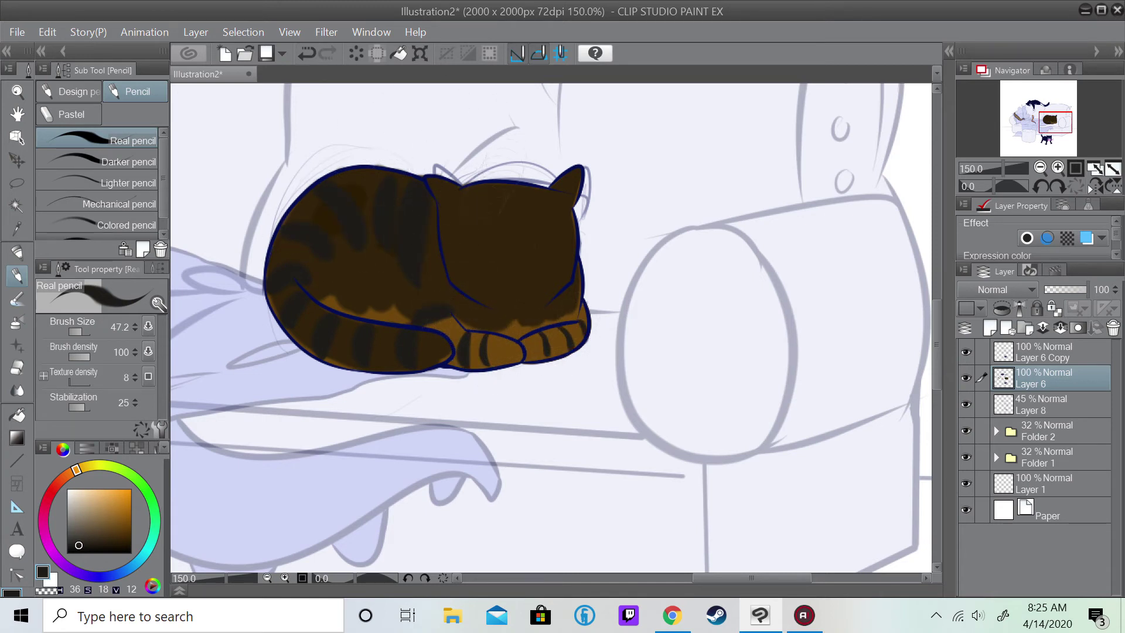
- Draw the brown cat's grumpy eyes, nose and mouth in cream (H 36, S 10, V 90) at brush size 9.5, undoing trial strokes
{"action": "left_click_drag", "start_coordinate": [458, 238], "coordinate": [497, 237]}
{"action": "key", "text": "ctrl+z"}
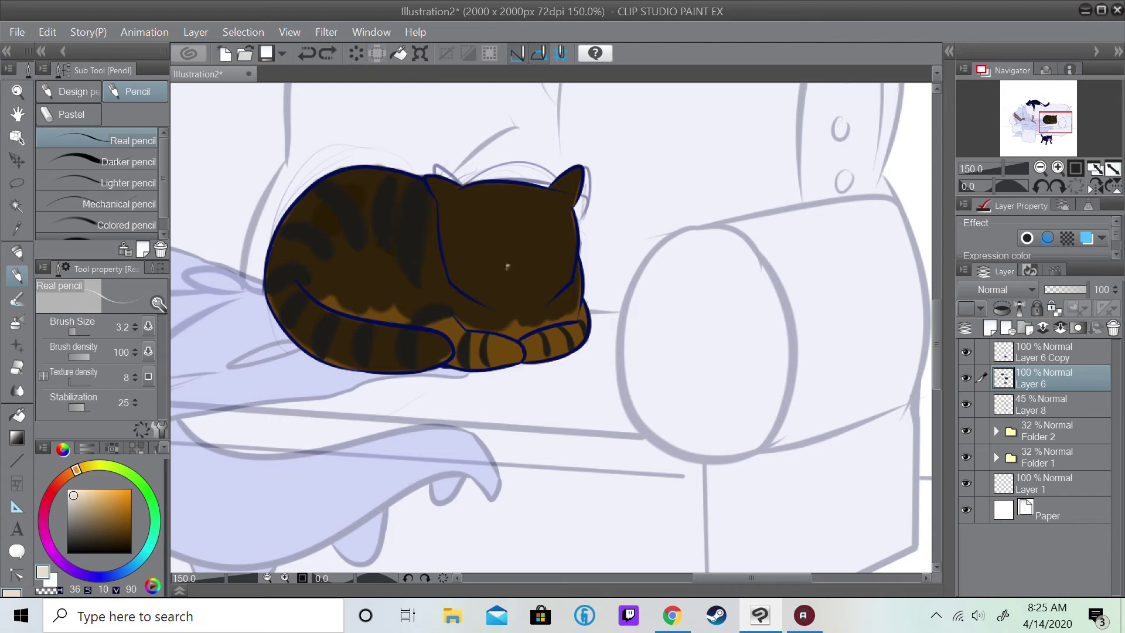
{"action": "key", "text": "ctrl+z"}
{"action": "key", "text": "bracketright"}
{"action": "key", "text": "bracketright"}
{"action": "key", "text": "bracketright"}
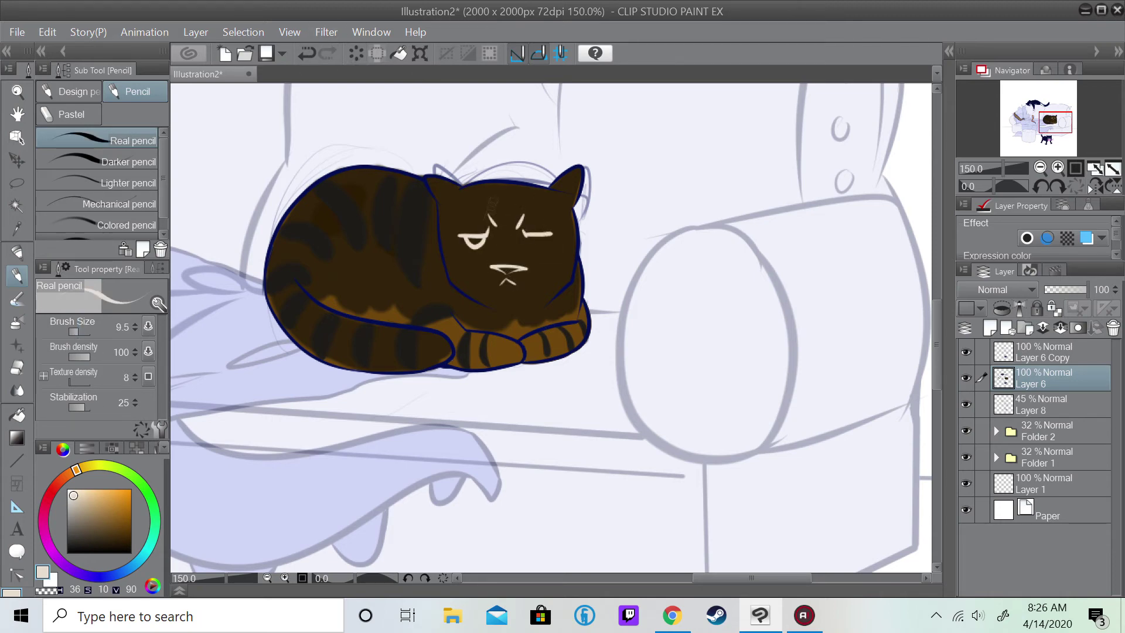
- Paint dark details (H 36, S 56, V 9) inside the brown cat's two eyes
{"action": "key", "text": "ctrl+0"}
{"action": "scroll", "coordinate": [1038, 120], "scroll_direction": "up", "scroll_amount": 5}
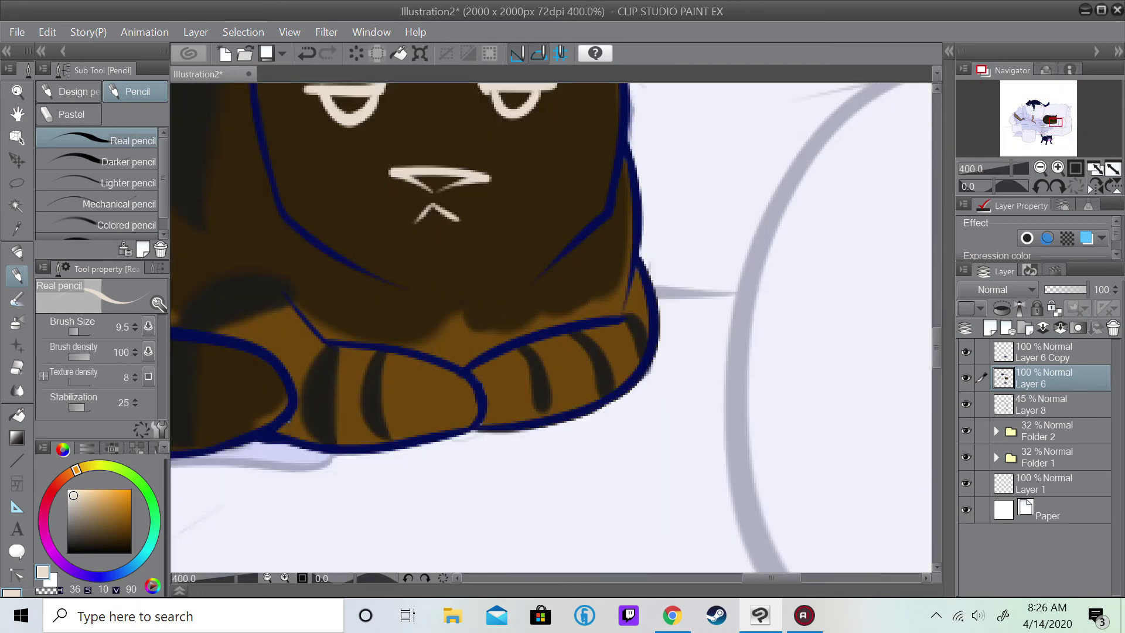
{"action": "left_click", "coordinate": [102, 547]}
{"action": "mouse_move", "coordinate": [510, 235]}
{"action": "left_mouse_down"}
{"action": "mouse_move", "coordinate": [530, 263]}
{"action": "mouse_move", "coordinate": [542, 246]}
{"action": "left_mouse_up"}
{"action": "left_click_drag", "start_coordinate": [674, 231], "coordinate": [709, 249]}
- Create a new layer above Layer 6, clipped to it, for the snake markings
{"action": "scroll", "coordinate": [391, 341], "scroll_direction": "up", "scroll_amount": 5}
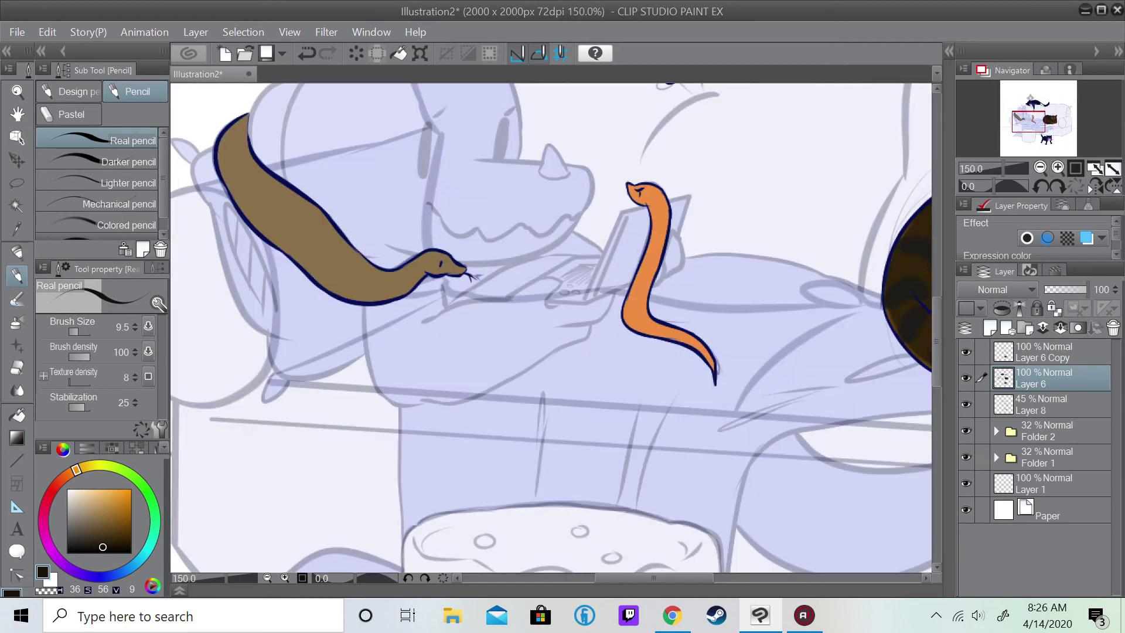
{"action": "left_click_drag", "start_coordinate": [391, 342], "coordinate": [578, 451]}
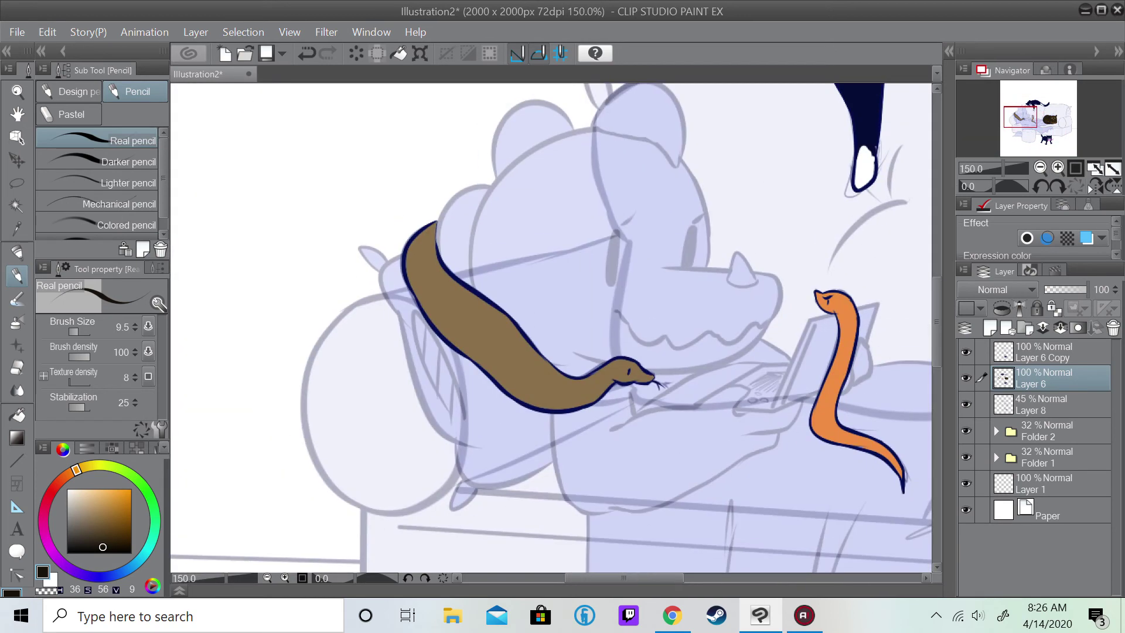
{"action": "right_click", "coordinate": [1049, 378]}
{"action": "left_click", "coordinate": [879, 186]}
- Paint white patches along the brown snake's tail, body and head on the clipped layer
{"action": "left_click", "coordinate": [67, 489]}
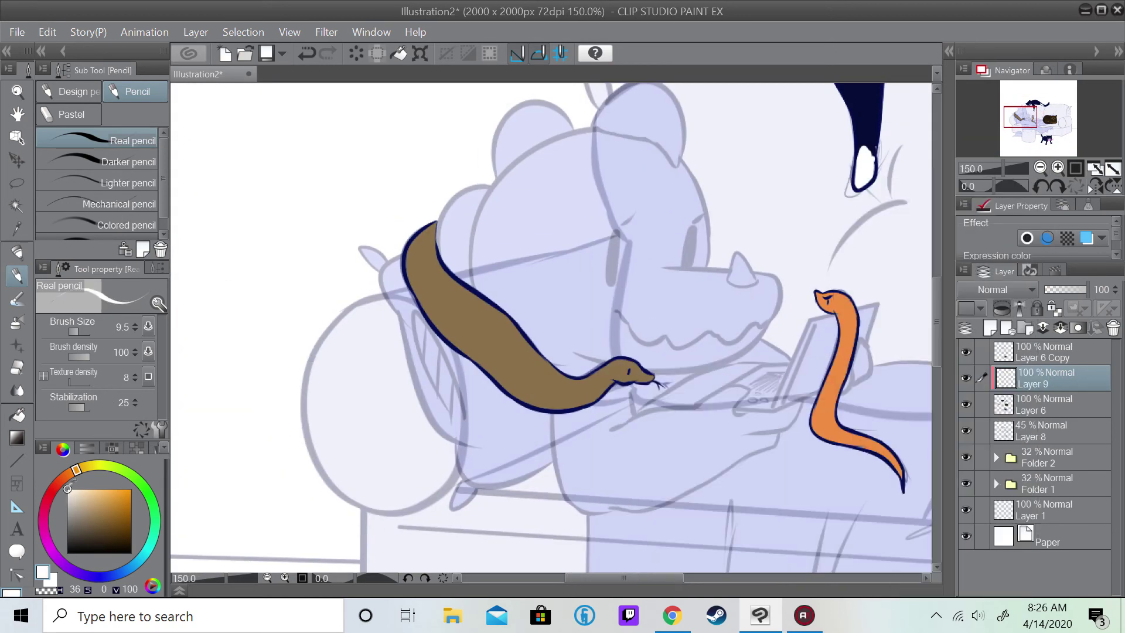
{"action": "scroll", "coordinate": [419, 294], "scroll_direction": "up", "scroll_amount": 1}
{"action": "left_click_drag", "start_coordinate": [437, 211], "coordinate": [417, 282]}
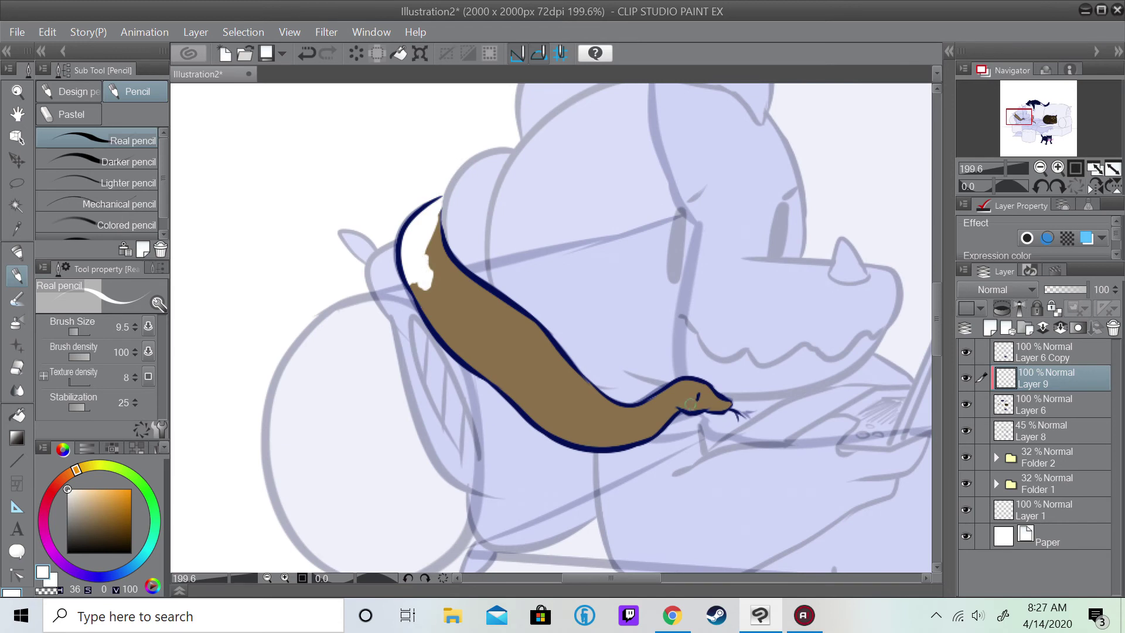
{"action": "left_click_drag", "start_coordinate": [579, 424], "coordinate": [606, 439]}
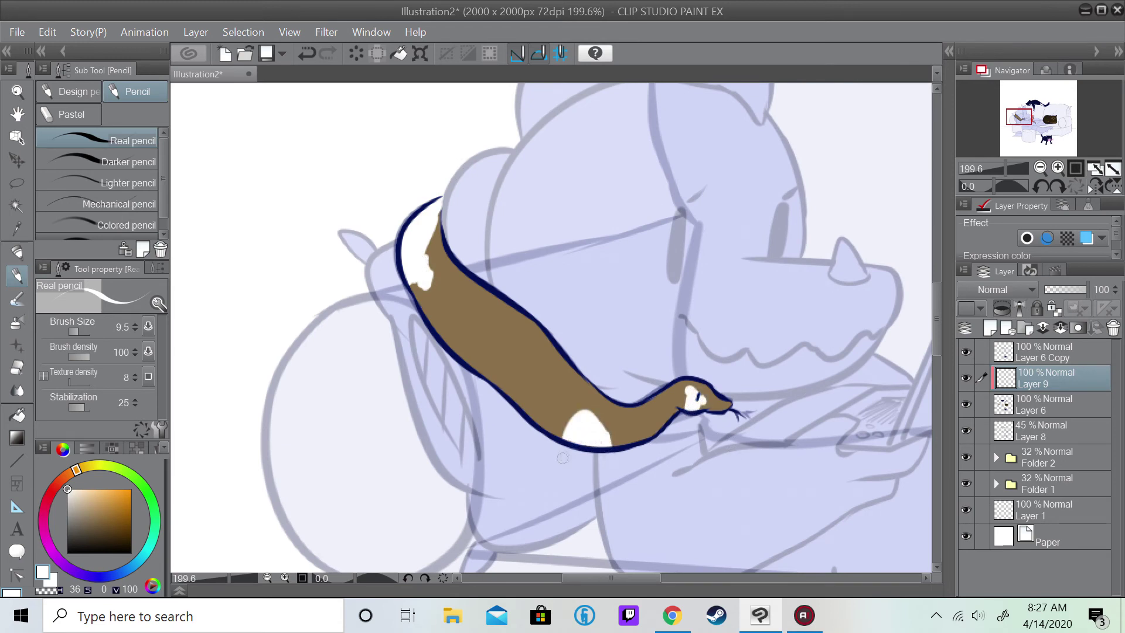
{"action": "left_click_drag", "start_coordinate": [520, 347], "coordinate": [532, 387]}
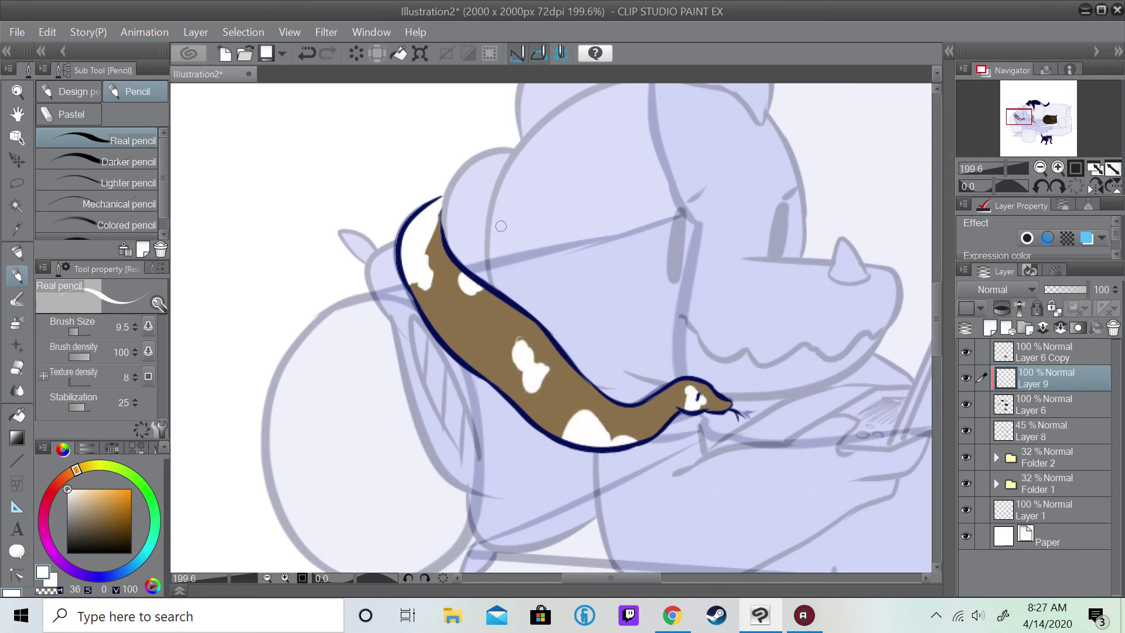
- Paint near-black patches (H 36, S 44, V 5) between the white ones on the brown snake's tail, body and head
{"action": "key", "text": "x"}
{"action": "mouse_move", "coordinate": [432, 308]}
{"action": "left_mouse_down"}
{"action": "mouse_move", "coordinate": [476, 354]}
{"action": "mouse_move", "coordinate": [492, 318]}
{"action": "mouse_move", "coordinate": [518, 311]}
{"action": "left_mouse_up"}
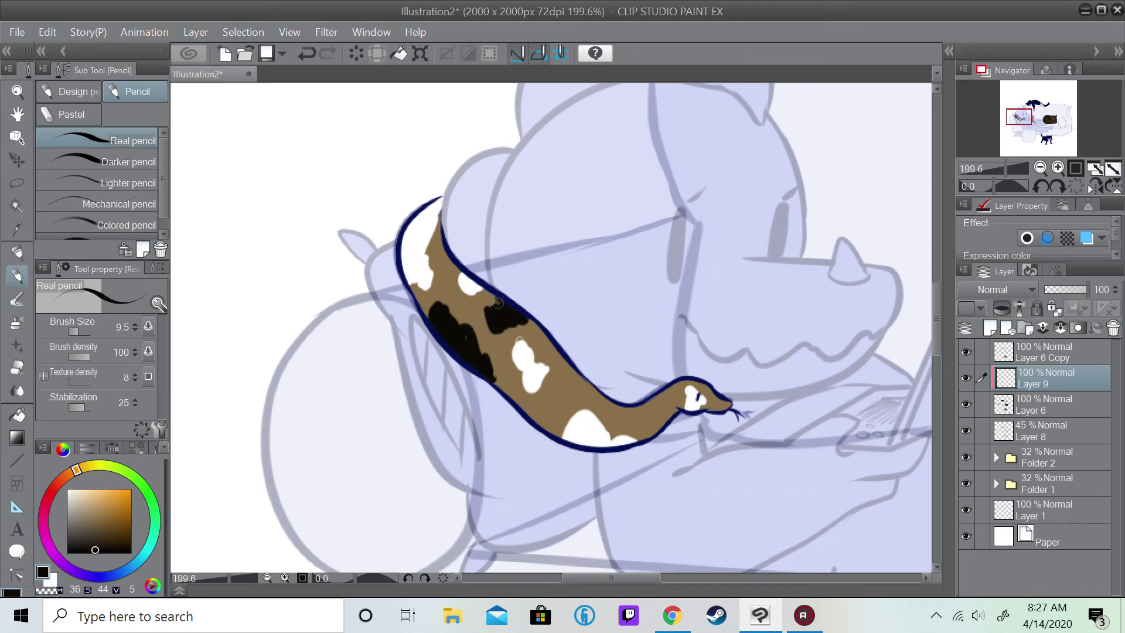
{"action": "left_click_drag", "start_coordinate": [439, 249], "coordinate": [430, 289]}
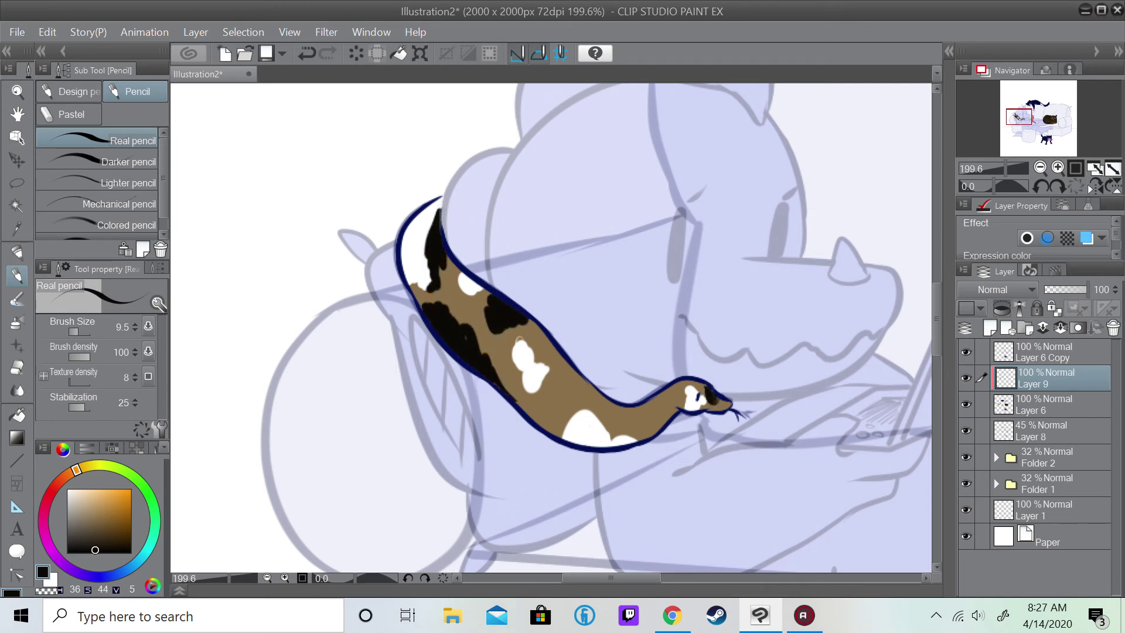
- Cover more of the brown snake's body, neck and head with black patches
{"action": "mouse_move", "coordinate": [666, 404]}
{"action": "left_mouse_down"}
{"action": "mouse_move", "coordinate": [642, 420]}
{"action": "mouse_move", "coordinate": [603, 421]}
{"action": "mouse_move", "coordinate": [448, 323]}
{"action": "mouse_move", "coordinate": [545, 398]}
{"action": "mouse_move", "coordinate": [517, 401]}
{"action": "mouse_move", "coordinate": [498, 368]}
{"action": "left_mouse_up"}
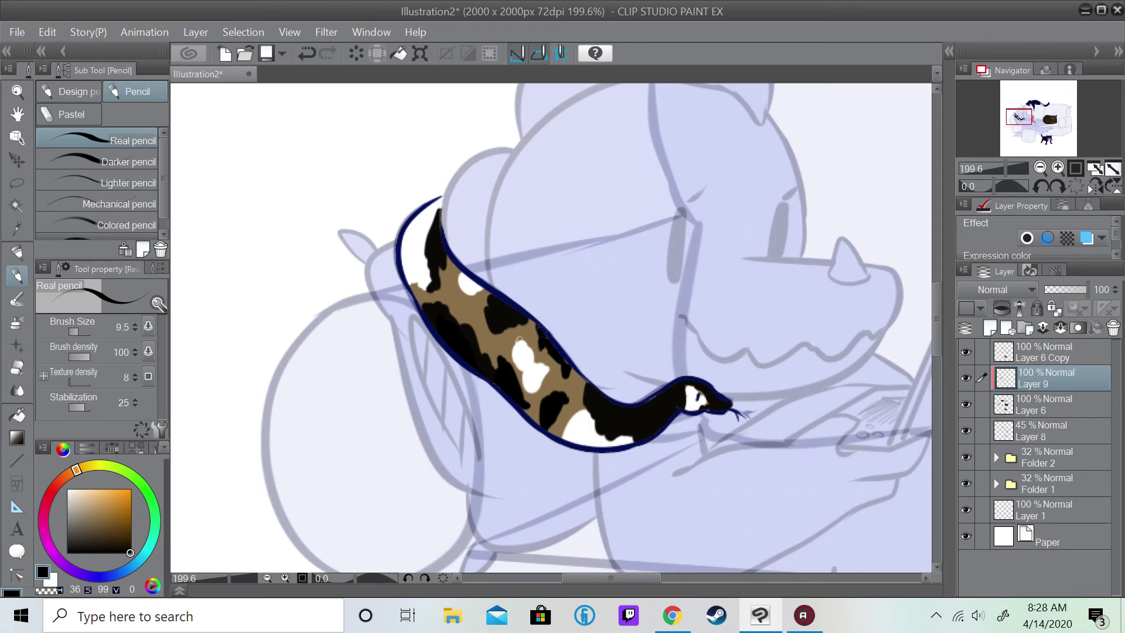
- Paint light orange spots (H 26, S 54, V 100) along the orange snake and vivid orange patches (H 26, S 100, V 100) between them
{"action": "scroll", "coordinate": [442, 136], "scroll_direction": "down", "scroll_amount": 2}
{"action": "left_click", "coordinate": [93, 499]}
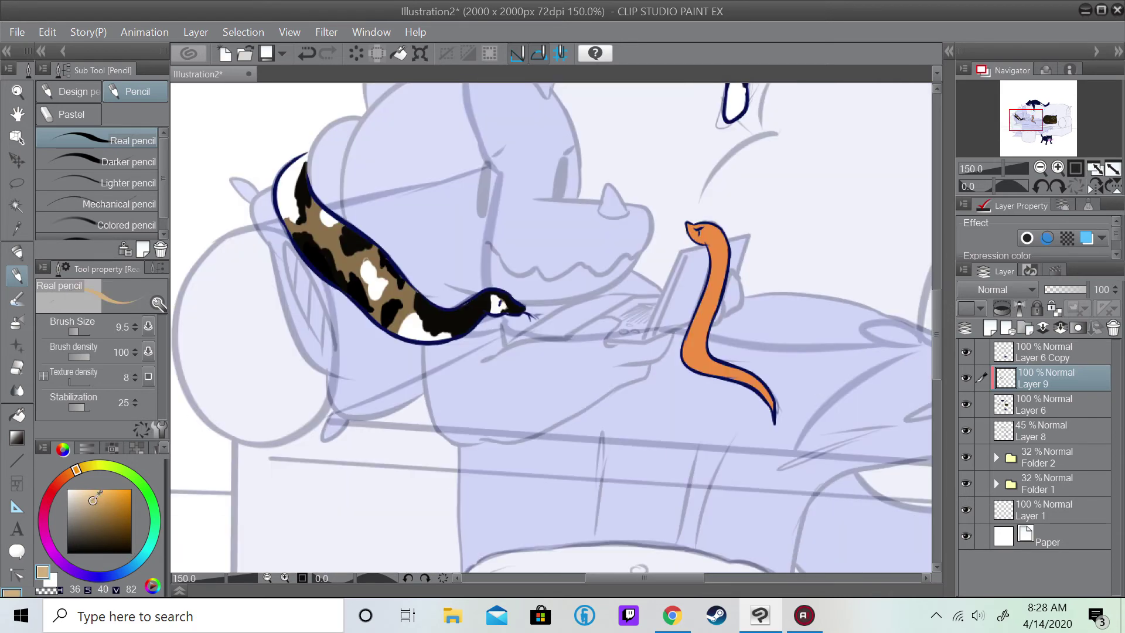
{"action": "left_click_drag", "start_coordinate": [77, 476], "coordinate": [68, 473]}
{"action": "left_click", "coordinate": [119, 489]}
{"action": "scroll", "coordinate": [759, 381], "scroll_direction": "up", "scroll_amount": 1}
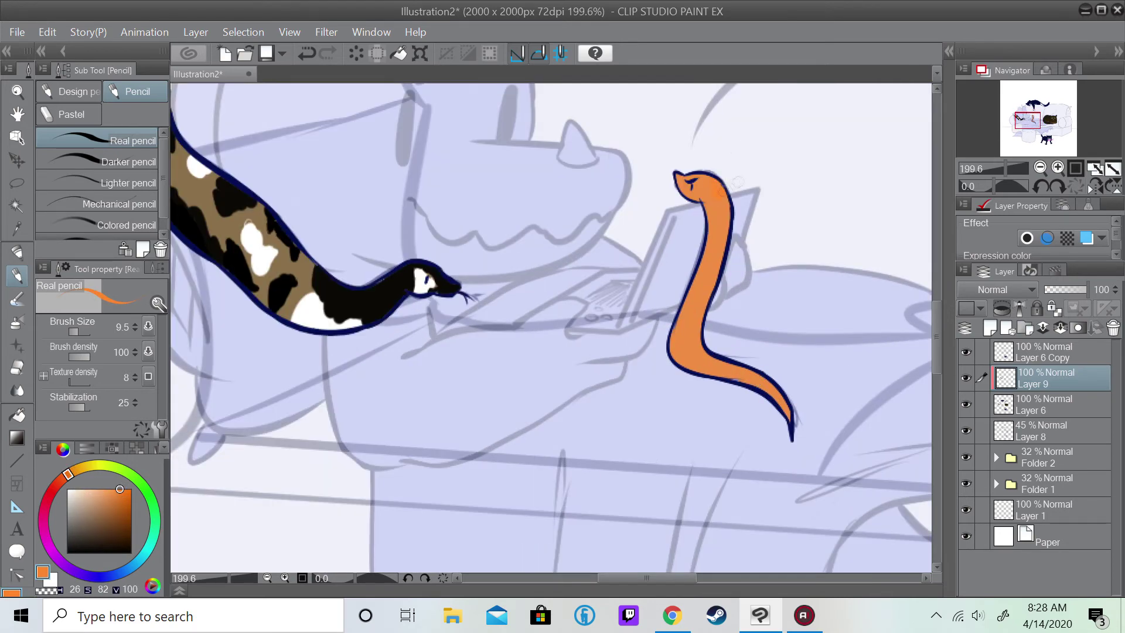
{"action": "left_click", "coordinate": [101, 488]}
{"action": "left_click_drag", "start_coordinate": [722, 189], "coordinate": [726, 200]}
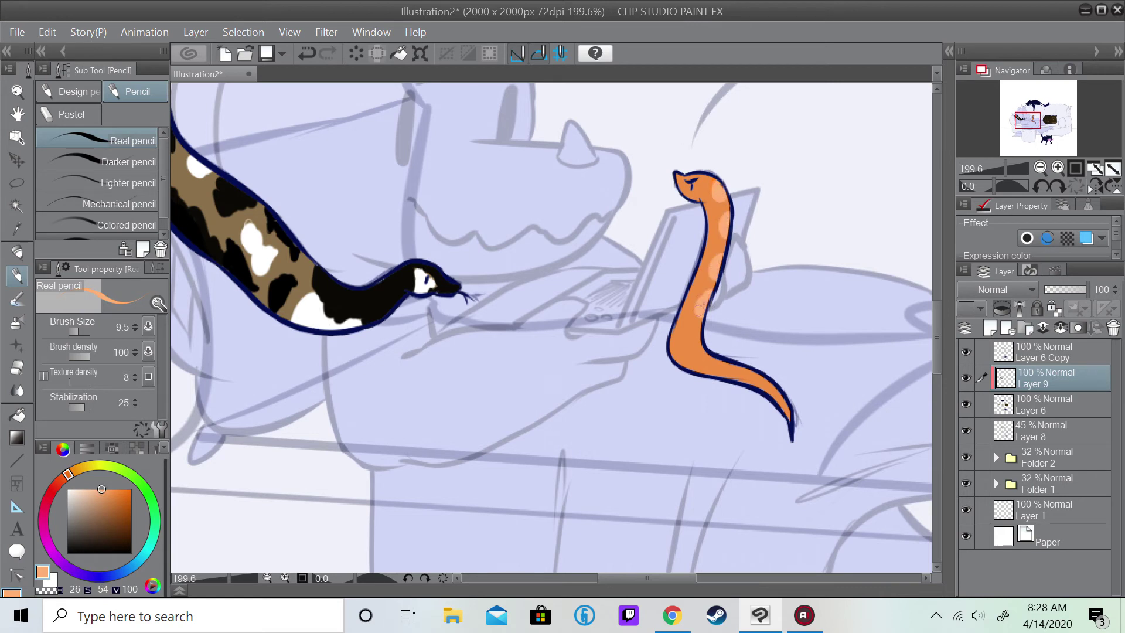
{"action": "left_click", "coordinate": [124, 490]}
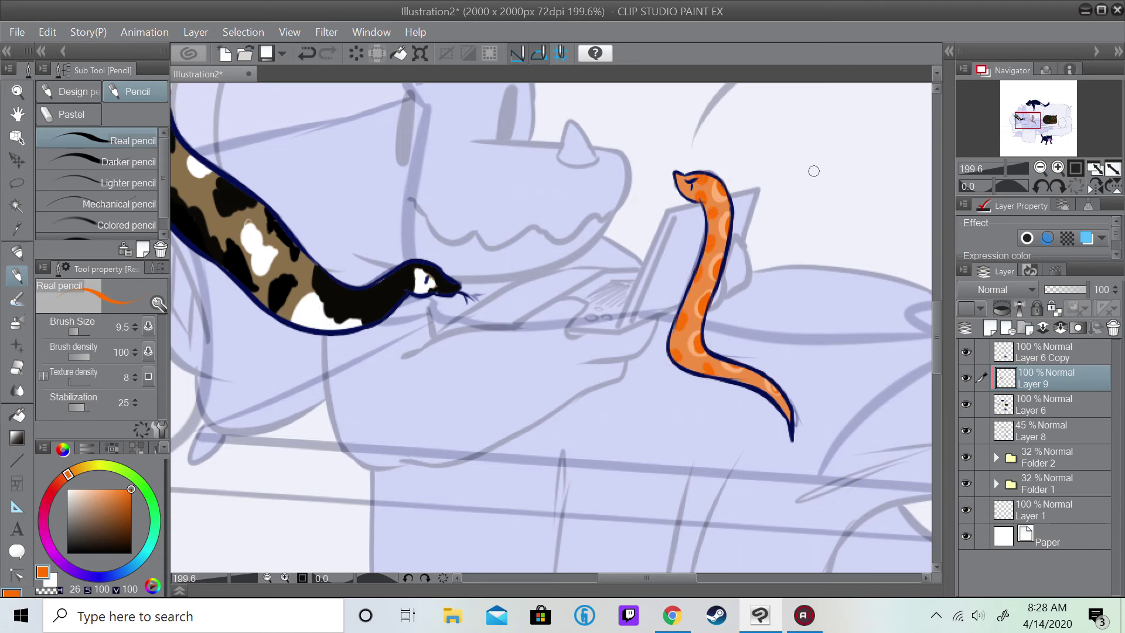
- Merge the markings layer into Layer 6, and add a new layer clipped to Layer 6 Copy
{"action": "scroll", "coordinate": [814, 171], "scroll_direction": "down", "scroll_amount": 6}
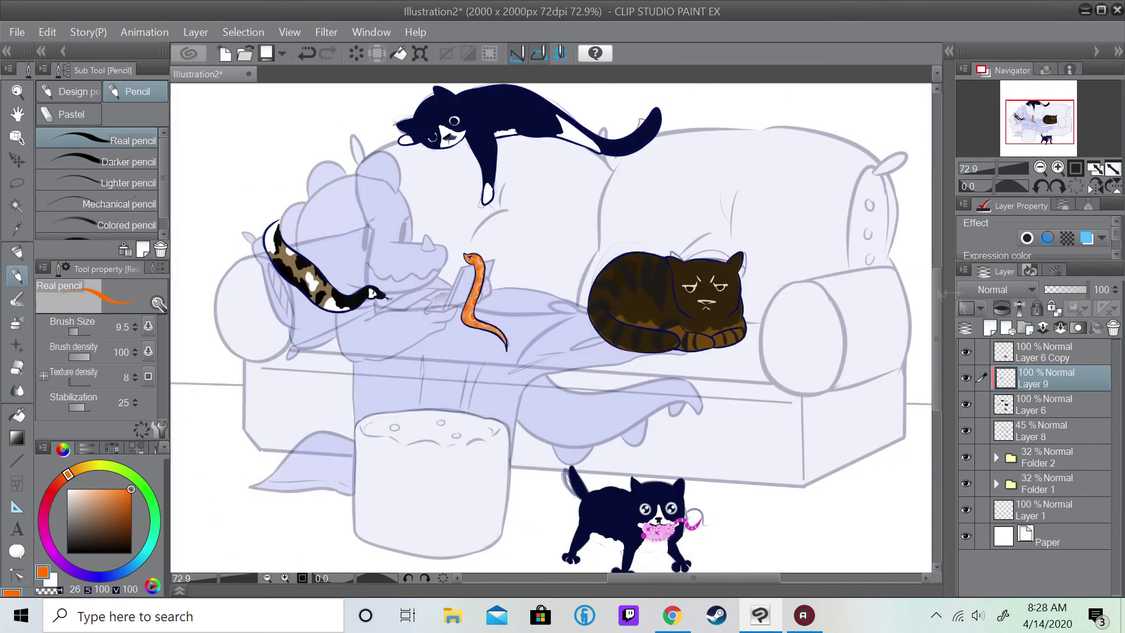
{"action": "right_click", "coordinate": [1052, 378]}
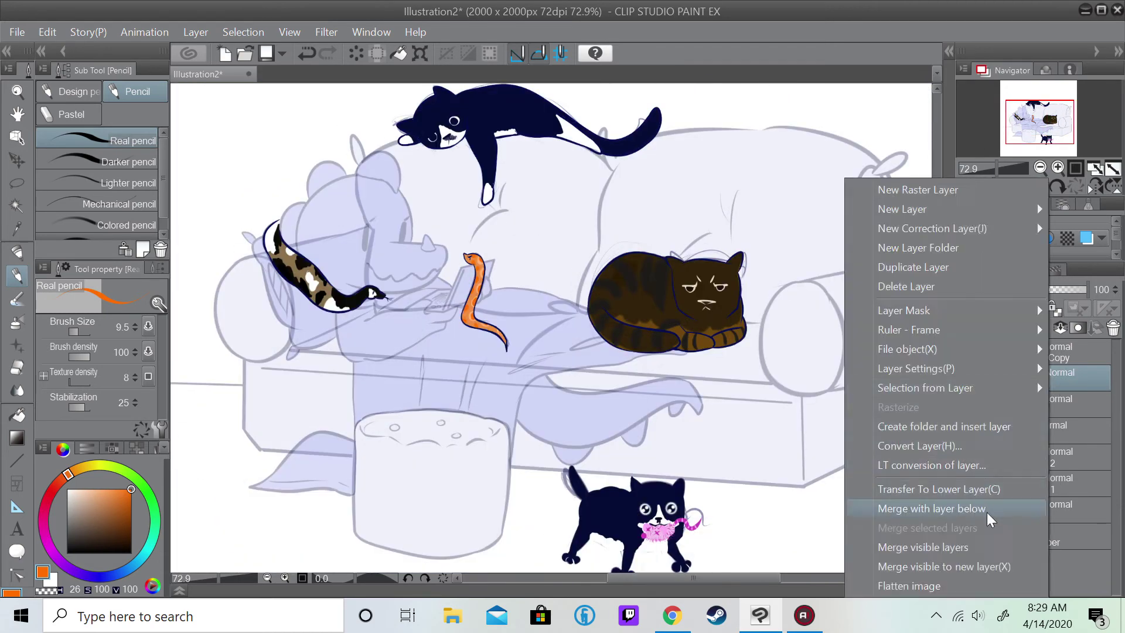
{"action": "left_click", "coordinate": [937, 508]}
{"action": "right_click", "coordinate": [1078, 351]}
{"action": "mouse_move", "coordinate": [925, 369]}
{"action": "left_click", "coordinate": [750, 421]}
{"action": "key", "text": "ctrl+alt+0"}
{"action": "scroll", "coordinate": [298, 191], "scroll_direction": "up", "scroll_amount": 2}
{"action": "scroll", "coordinate": [298, 190], "scroll_direction": "down", "scroll_amount": 3}
- Recolor the outlines with the Soft airbrush: white on the brown snake, orange on the orange snake, cream (H 35, S 11, V 85) on the brown cat
{"action": "key", "text": "b"}
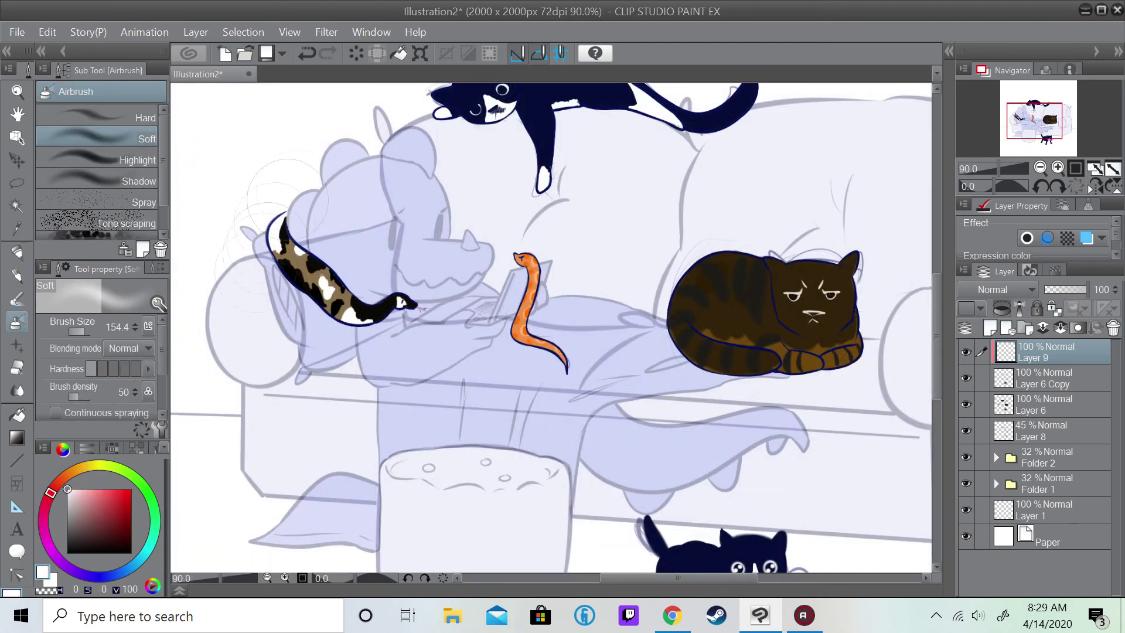
{"action": "key", "text": "ctrl+z"}
{"action": "key", "text": "ctrl+y"}
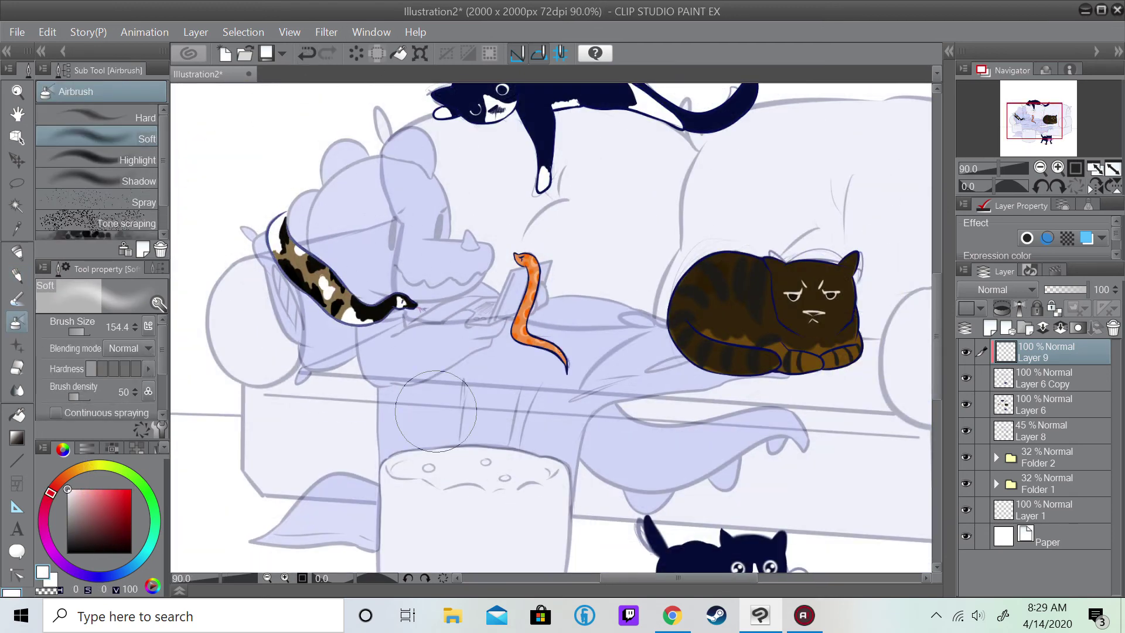
{"action": "left_click", "coordinate": [530, 316], "text": "alt"}
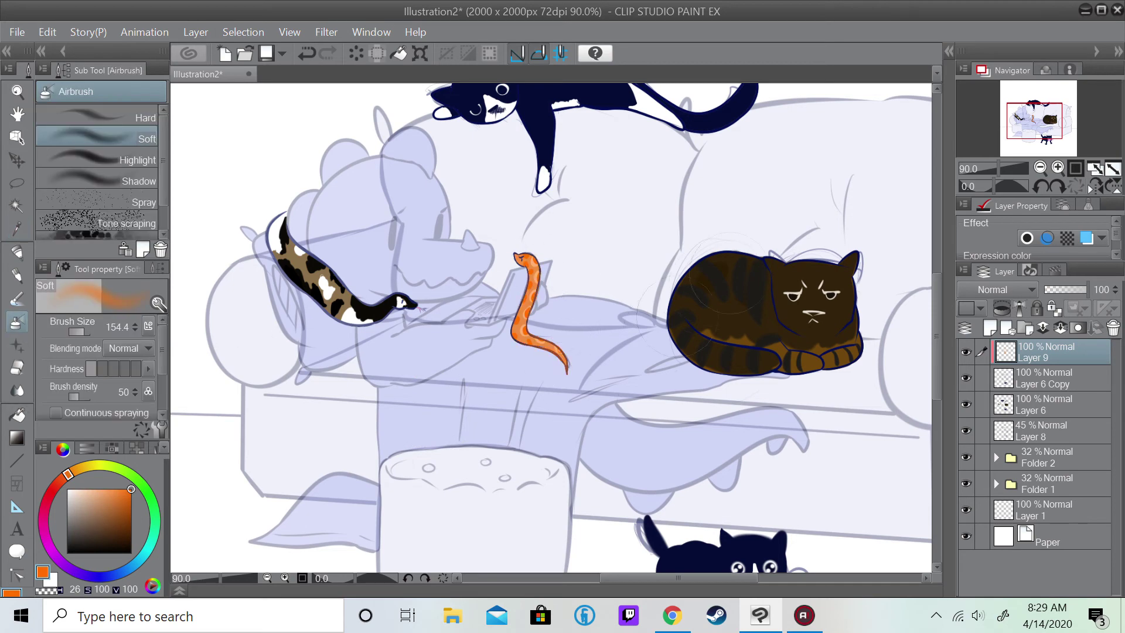
{"action": "left_click", "coordinate": [816, 308], "text": "alt"}
{"action": "left_click", "coordinate": [819, 308], "text": "alt"}
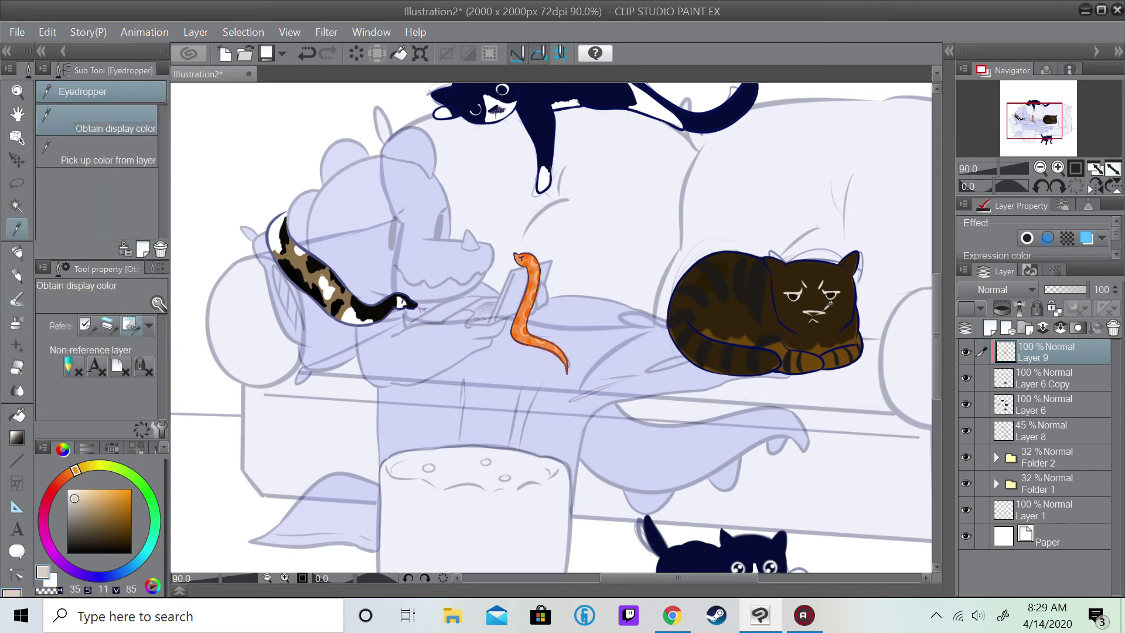
{"action": "mouse_move", "coordinate": [832, 305]}
{"action": "left_mouse_down"}
{"action": "mouse_move", "coordinate": [732, 328]}
{"action": "mouse_move", "coordinate": [899, 259]}
{"action": "left_mouse_up"}
- Merge the outline color layer down into Layer 6 Copy, and merge that into Layer 6
{"action": "scroll", "coordinate": [899, 259], "scroll_direction": "down", "scroll_amount": 3}
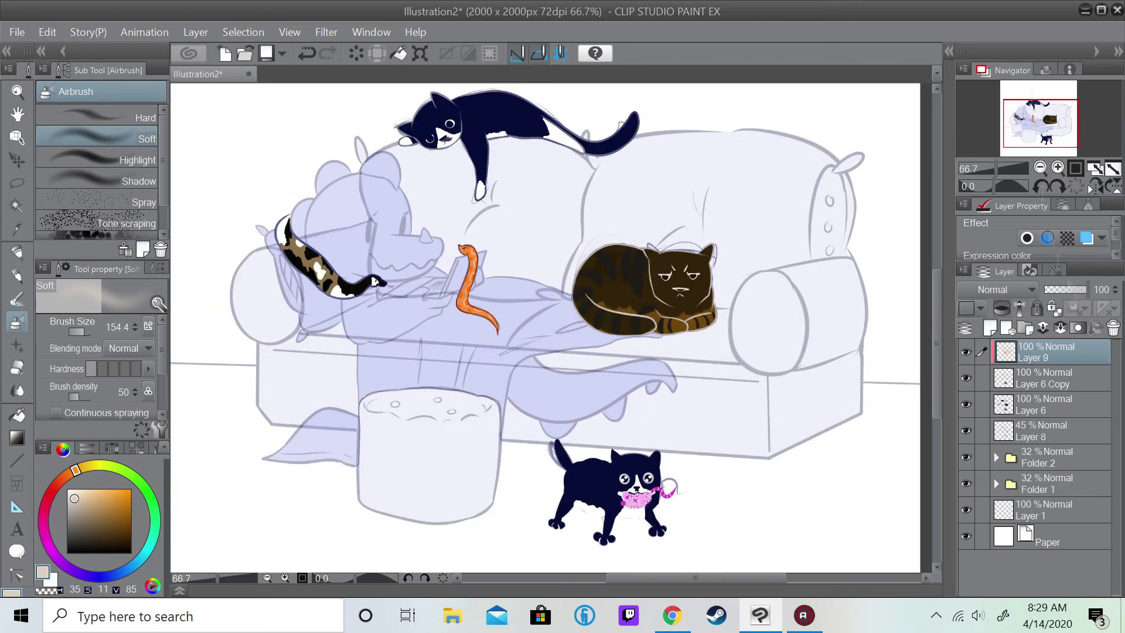
{"action": "right_click", "coordinate": [1067, 352]}
{"action": "left_click", "coordinate": [993, 510]}
{"action": "right_click", "coordinate": [1034, 351]}
{"action": "left_click", "coordinate": [977, 519]}
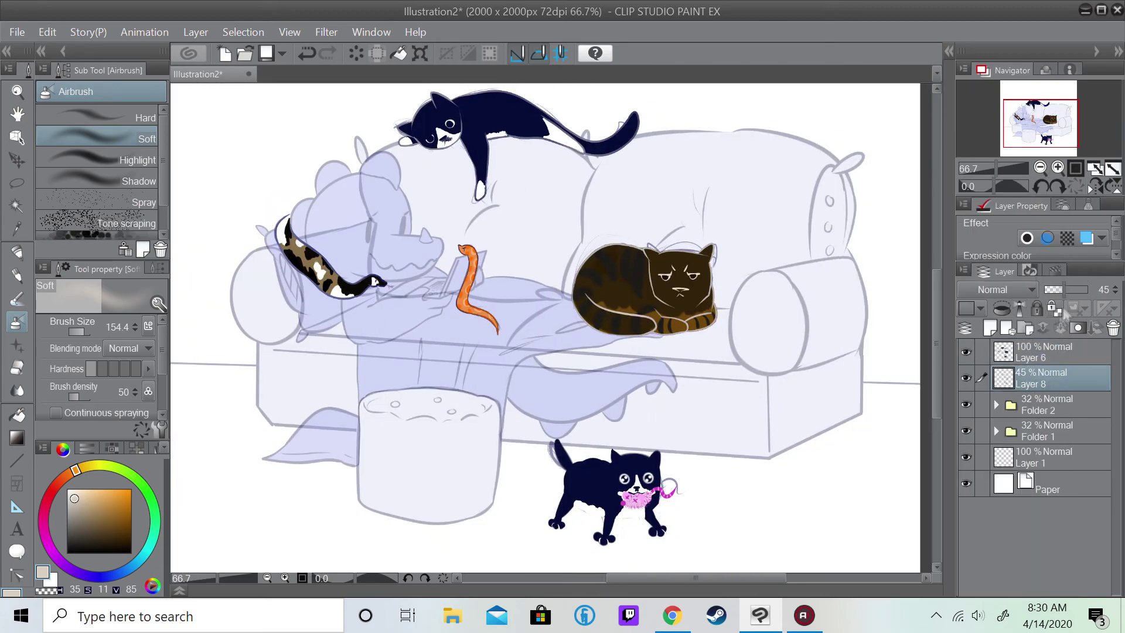
- Set the opacity of Folder 2 and Folder 1 to 100%
{"action": "key", "text": "Return"}
{"action": "left_click_drag", "start_coordinate": [1053, 293], "coordinate": [1086, 290]}
{"action": "left_click", "coordinate": [1049, 405]}
{"action": "left_click_drag", "start_coordinate": [1053, 290], "coordinate": [1087, 289]}
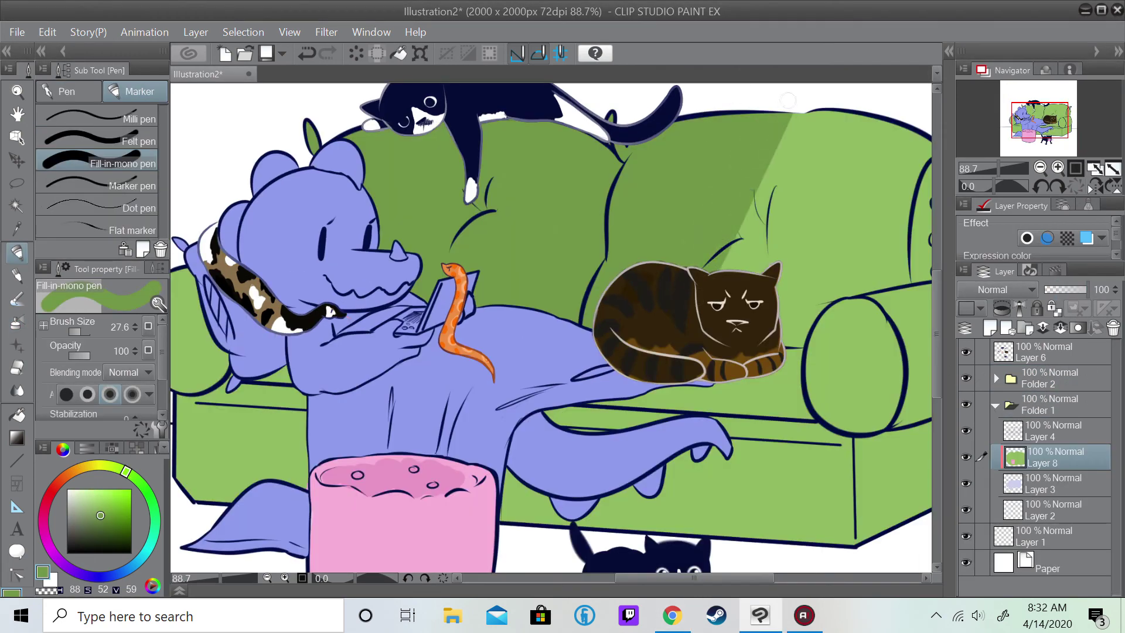
- Paint the sofa's back cushions darker green (H 88, S 52, V 59) on the clipped Layer 8 with the Fill-in-mono pen
{"action": "mouse_move", "coordinate": [732, 194]}
{"action": "left_mouse_down"}
{"action": "mouse_move", "coordinate": [809, 193]}
{"action": "mouse_move", "coordinate": [812, 317]}
{"action": "mouse_move", "coordinate": [867, 135]}
{"action": "left_mouse_up"}
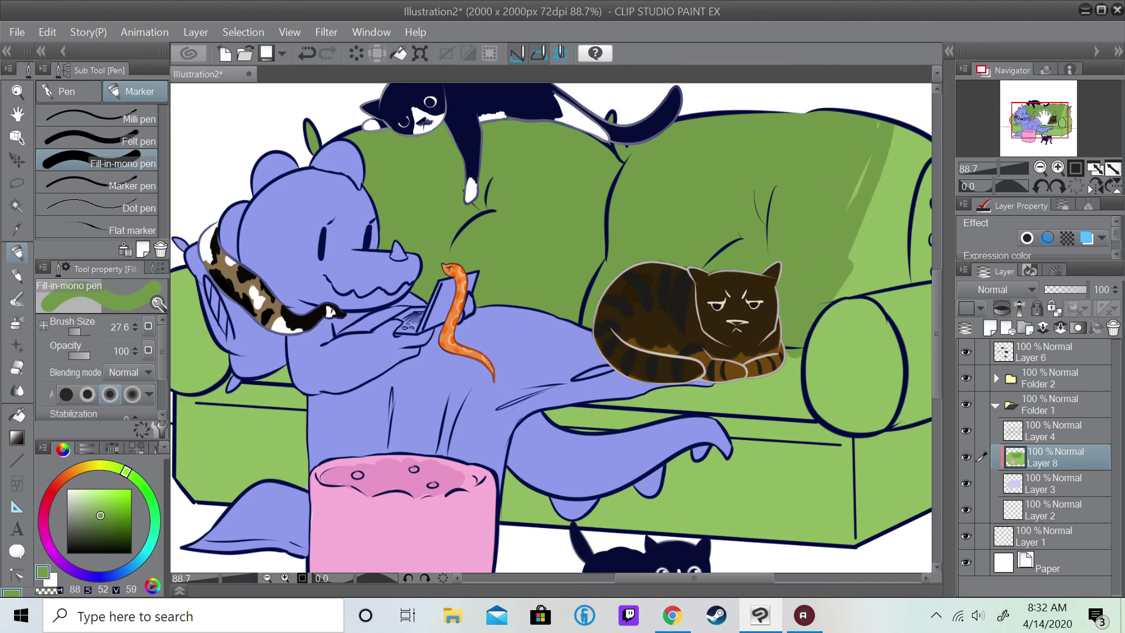
{"action": "left_click_drag", "start_coordinate": [862, 202], "coordinate": [888, 123]}
{"action": "left_click_drag", "start_coordinate": [879, 117], "coordinate": [692, 173]}
{"action": "left_click_drag", "start_coordinate": [679, 276], "coordinate": [744, 184]}
{"action": "left_click_drag", "start_coordinate": [775, 231], "coordinate": [776, 310]}
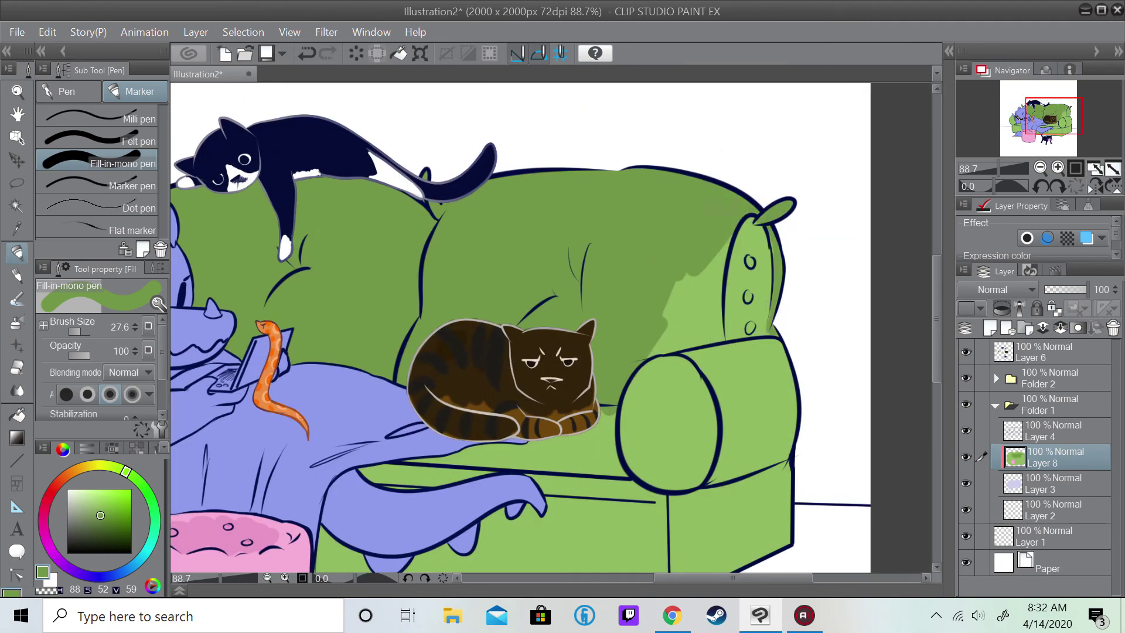
{"action": "left_click_drag", "start_coordinate": [727, 237], "coordinate": [711, 343]}
{"action": "left_click_drag", "start_coordinate": [703, 275], "coordinate": [650, 355]}
{"action": "mouse_move", "coordinate": [504, 381]}
{"action": "left_mouse_down"}
{"action": "mouse_move", "coordinate": [733, 321]}
{"action": "mouse_move", "coordinate": [658, 259]}
{"action": "left_mouse_up"}
- Paint the cushion's buttoned side panel, both armrest fronts and the seat's upper edge pale green (H 88, S 24, V 83)
{"action": "left_click", "coordinate": [809, 146], "text": "alt"}
{"action": "mouse_move", "coordinate": [732, 305]}
{"action": "left_mouse_down"}
{"action": "mouse_move", "coordinate": [674, 339]}
{"action": "mouse_move", "coordinate": [755, 340]}
{"action": "mouse_move", "coordinate": [732, 349]}
{"action": "mouse_move", "coordinate": [563, 334]}
{"action": "mouse_move", "coordinate": [726, 345]}
{"action": "left_mouse_up"}
{"action": "scroll", "coordinate": [662, 338], "scroll_direction": "down", "scroll_amount": 4}
{"action": "left_click", "coordinate": [662, 339], "text": "alt"}
{"action": "left_click_drag", "start_coordinate": [794, 261], "coordinate": [800, 205]}
{"action": "left_click_drag", "start_coordinate": [738, 293], "coordinate": [755, 345]}
{"action": "left_click_drag", "start_coordinate": [375, 266], "coordinate": [369, 325]}
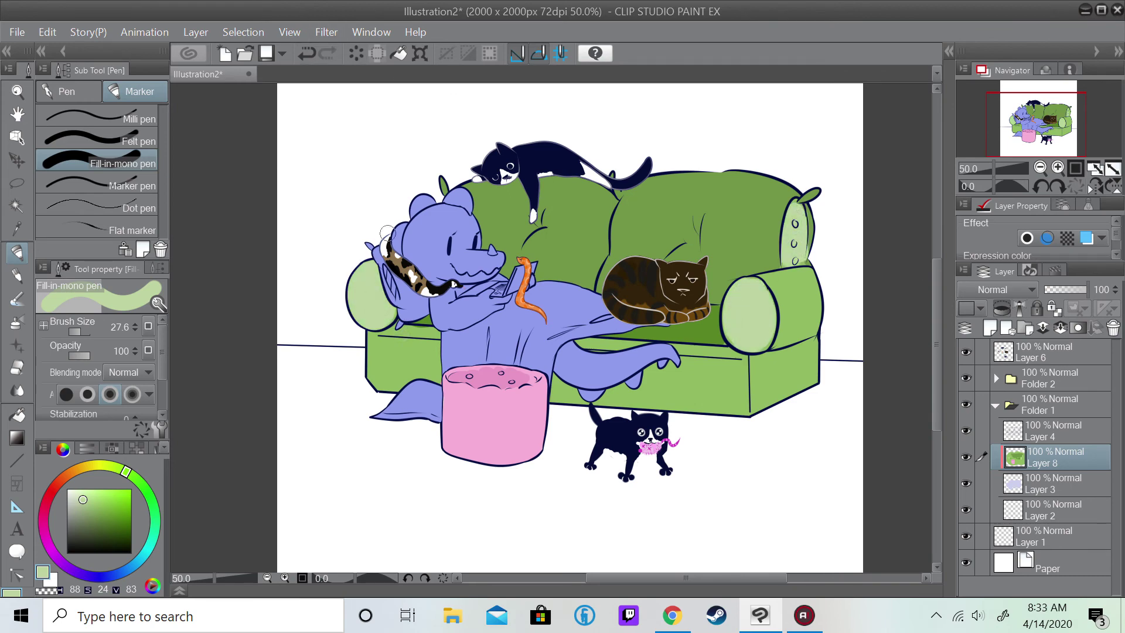
{"action": "key", "text": "ctrl+plus"}
{"action": "left_click_drag", "start_coordinate": [565, 344], "coordinate": [811, 361]}
{"action": "scroll", "coordinate": [812, 361], "scroll_direction": "down", "scroll_amount": 1}
{"action": "scroll", "coordinate": [864, 167], "scroll_direction": "up", "scroll_amount": 1}
- Merge the sofa shading layer into Layer 3, and add a layer clipped to Layer 5 in Folder 2
{"action": "right_click", "coordinate": [1048, 457]}
{"action": "left_click", "coordinate": [1008, 369]}
{"action": "left_click", "coordinate": [996, 378]}
{"action": "right_click", "coordinate": [1049, 435]}
{"action": "mouse_move", "coordinate": [1034, 202]}
{"action": "key", "text": "Escape"}
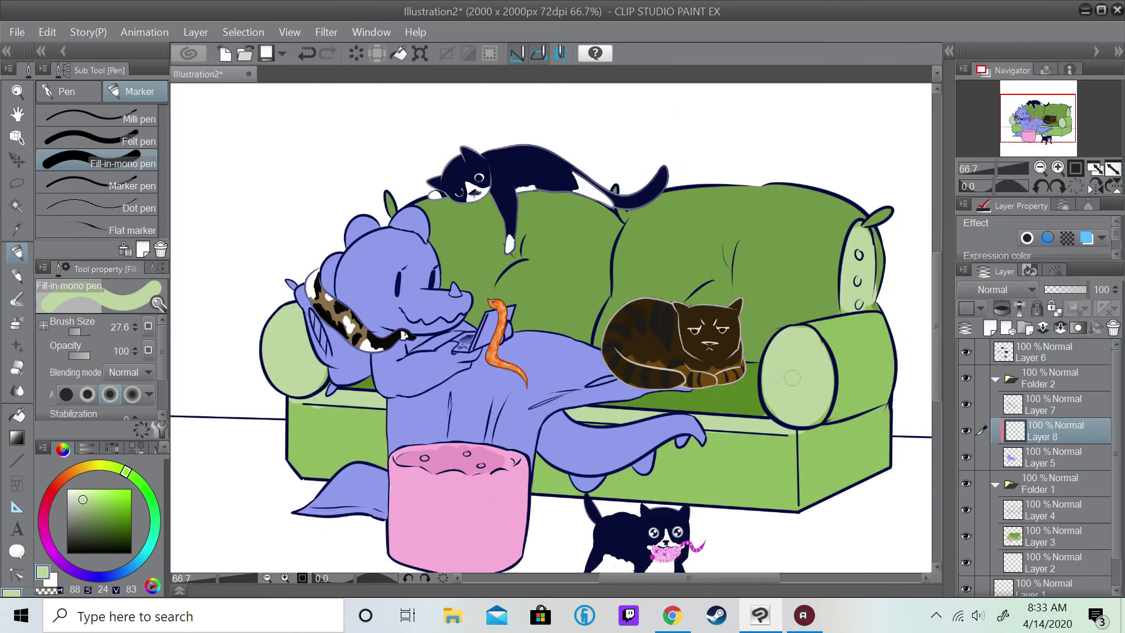
{"action": "key", "text": "ctrl+plus"}
{"action": "left_click_drag", "start_coordinate": [346, 234], "coordinate": [404, 287]}
{"action": "key", "text": "ctrl+z"}
- Open the WIP Generic illustration as a color reference for the character
{"action": "left_click", "coordinate": [23, 32]}
{"action": "left_click", "coordinate": [68, 92]}
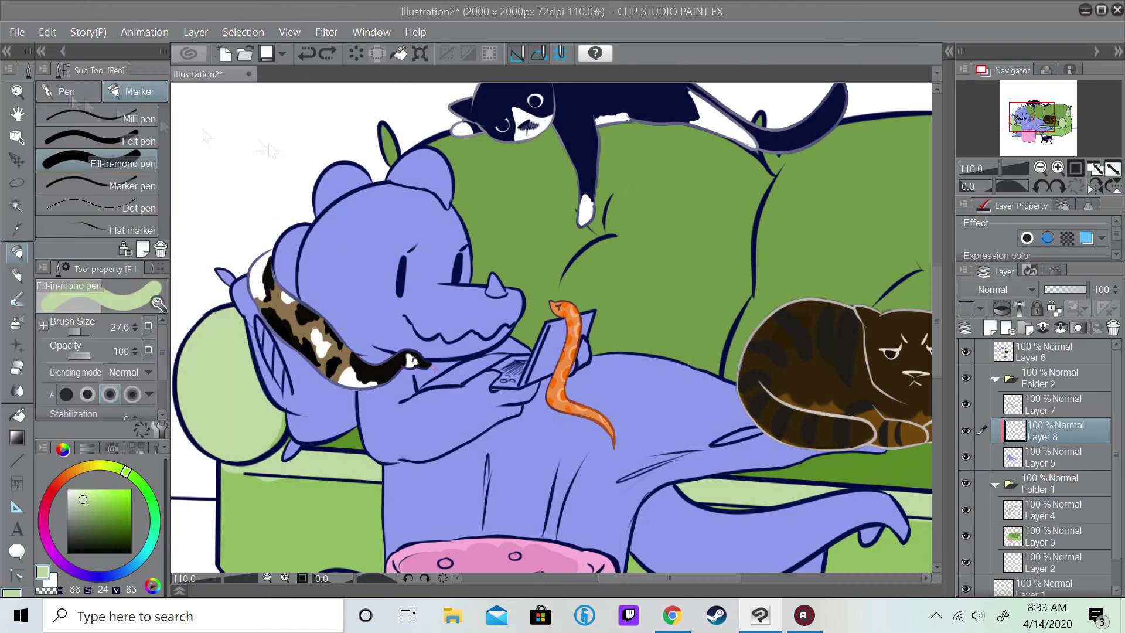
{"action": "double_click", "coordinate": [325, 263]}
{"action": "left_click", "coordinate": [316, 331]}
{"action": "double_click", "coordinate": [316, 331]}
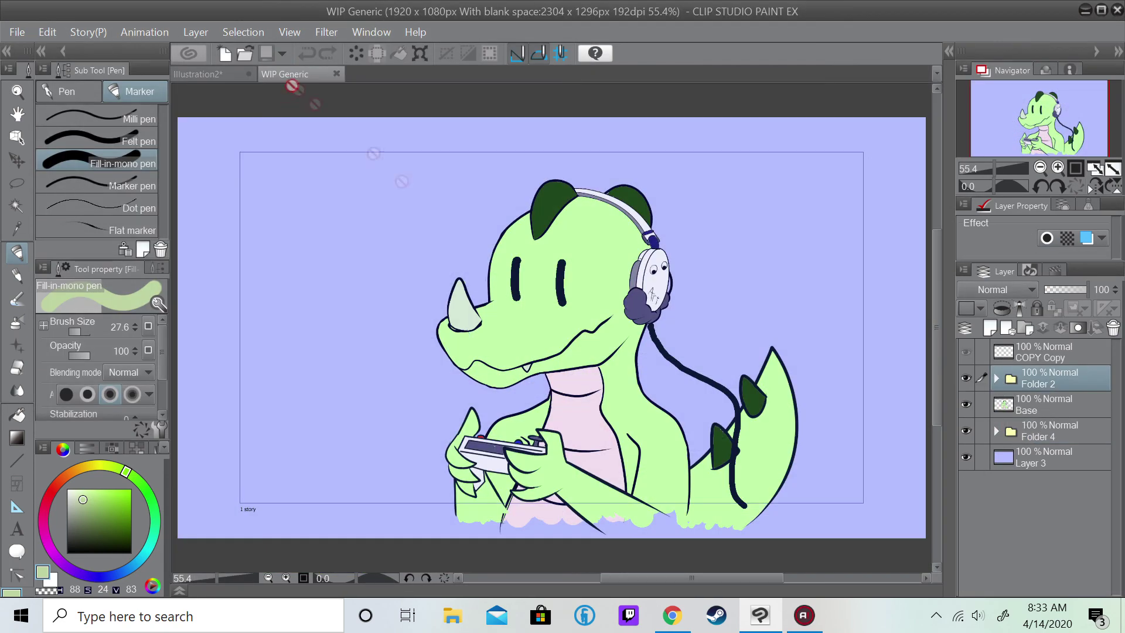
- Return to Illustration2 and paint the character's head, arm, hands and tail light green (H 103, S 35, V 100)
{"action": "left_click", "coordinate": [199, 74]}
{"action": "mouse_move", "coordinate": [351, 276]}
{"action": "left_mouse_down"}
{"action": "mouse_move", "coordinate": [299, 293]}
{"action": "mouse_move", "coordinate": [328, 181]}
{"action": "mouse_move", "coordinate": [363, 351]}
{"action": "mouse_move", "coordinate": [369, 163]}
{"action": "mouse_move", "coordinate": [451, 182]}
{"action": "mouse_move", "coordinate": [475, 264]}
{"action": "mouse_move", "coordinate": [445, 334]}
{"action": "mouse_move", "coordinate": [465, 366]}
{"action": "mouse_move", "coordinate": [498, 293]}
{"action": "mouse_move", "coordinate": [539, 290]}
{"action": "mouse_move", "coordinate": [506, 305]}
{"action": "left_mouse_up"}
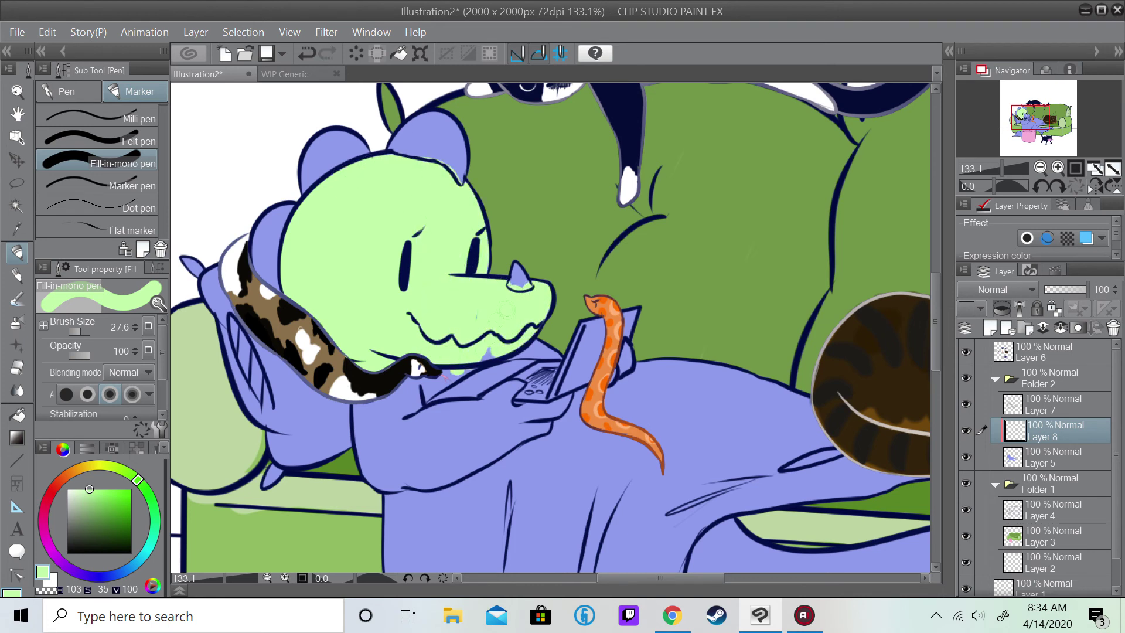
{"action": "mouse_move", "coordinate": [449, 370]}
{"action": "left_mouse_down"}
{"action": "mouse_move", "coordinate": [369, 447]}
{"action": "mouse_move", "coordinate": [364, 428]}
{"action": "mouse_move", "coordinate": [394, 479]}
{"action": "mouse_move", "coordinate": [416, 450]}
{"action": "mouse_move", "coordinate": [384, 483]}
{"action": "mouse_move", "coordinate": [430, 423]}
{"action": "mouse_move", "coordinate": [517, 387]}
{"action": "mouse_move", "coordinate": [528, 413]}
{"action": "mouse_move", "coordinate": [562, 402]}
{"action": "mouse_move", "coordinate": [465, 450]}
{"action": "mouse_move", "coordinate": [404, 451]}
{"action": "mouse_move", "coordinate": [513, 418]}
{"action": "mouse_move", "coordinate": [428, 479]}
{"action": "left_mouse_up"}
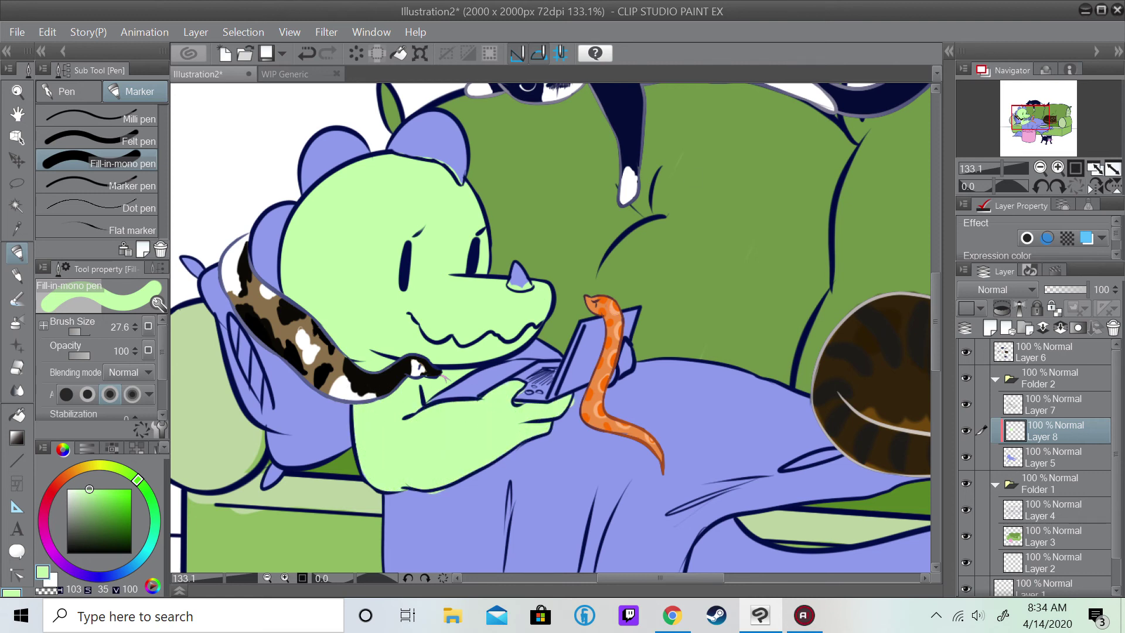
{"action": "left_click_drag", "start_coordinate": [504, 354], "coordinate": [560, 349]}
{"action": "left_click_drag", "start_coordinate": [645, 410], "coordinate": [468, 199]}
{"action": "mouse_move", "coordinate": [509, 328]}
{"action": "left_mouse_down"}
{"action": "mouse_move", "coordinate": [528, 404]}
{"action": "mouse_move", "coordinate": [580, 410]}
{"action": "mouse_move", "coordinate": [609, 359]}
{"action": "mouse_move", "coordinate": [820, 351]}
{"action": "mouse_move", "coordinate": [585, 415]}
{"action": "mouse_move", "coordinate": [644, 413]}
{"action": "left_mouse_up"}
{"action": "mouse_move", "coordinate": [468, 234]}
{"action": "left_mouse_down"}
{"action": "mouse_move", "coordinate": [668, 434]}
{"action": "mouse_move", "coordinate": [691, 434]}
{"action": "left_mouse_up"}
- Paint the pillow behind the character pale pink, and color its stripes and the handheld console white
{"action": "left_click", "coordinate": [75, 496]}
{"action": "mouse_move", "coordinate": [237, 215]}
{"action": "left_mouse_down"}
{"action": "mouse_move", "coordinate": [328, 410]}
{"action": "mouse_move", "coordinate": [386, 410]}
{"action": "mouse_move", "coordinate": [319, 462]}
{"action": "left_mouse_up"}
{"action": "left_click", "coordinate": [275, 252], "text": "alt"}
{"action": "left_click_drag", "start_coordinate": [281, 317], "coordinate": [309, 368]}
{"action": "mouse_move", "coordinate": [636, 310]}
{"action": "left_mouse_down"}
{"action": "mouse_move", "coordinate": [675, 318]}
{"action": "mouse_move", "coordinate": [619, 367]}
{"action": "left_mouse_up"}
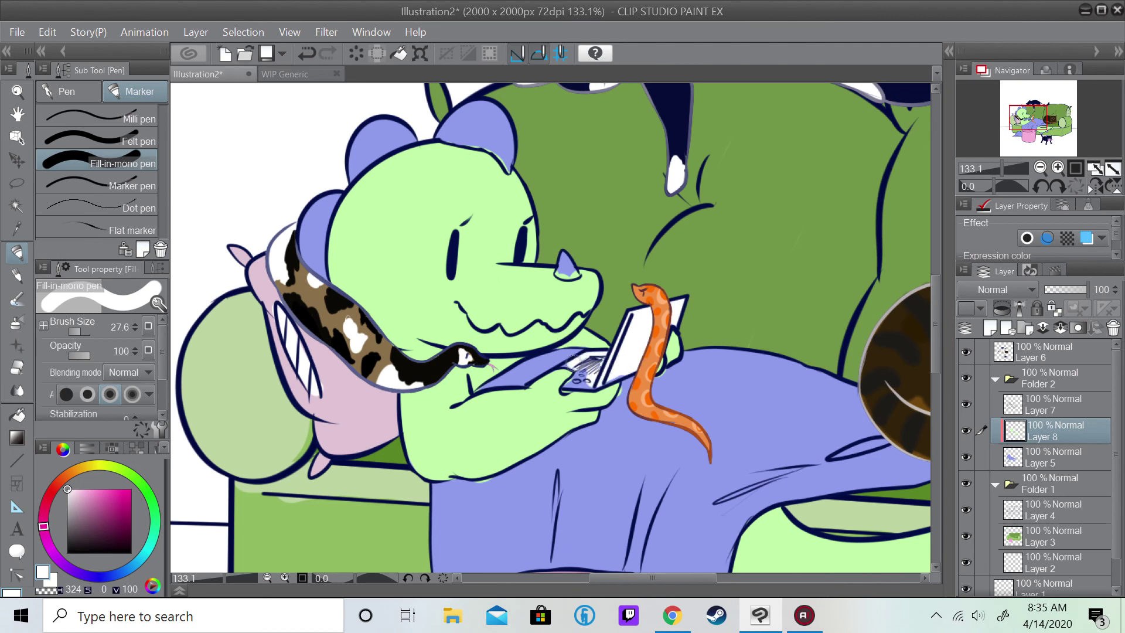
- Paint the blanket over the character's body and its draped corner dark maroon (H 345, S 82, V 39)
{"action": "left_click_drag", "start_coordinate": [527, 410], "coordinate": [583, 211]}
{"action": "left_click", "coordinate": [45, 506]}
{"action": "left_click", "coordinate": [120, 528]}
{"action": "mouse_move", "coordinate": [310, 503]}
{"action": "left_mouse_down"}
{"action": "mouse_move", "coordinate": [410, 422]}
{"action": "mouse_move", "coordinate": [463, 504]}
{"action": "mouse_move", "coordinate": [510, 284]}
{"action": "mouse_move", "coordinate": [557, 381]}
{"action": "mouse_move", "coordinate": [691, 261]}
{"action": "mouse_move", "coordinate": [562, 275]}
{"action": "mouse_move", "coordinate": [650, 234]}
{"action": "mouse_move", "coordinate": [536, 287]}
{"action": "mouse_move", "coordinate": [654, 233]}
{"action": "mouse_move", "coordinate": [697, 189]}
{"action": "left_mouse_up"}
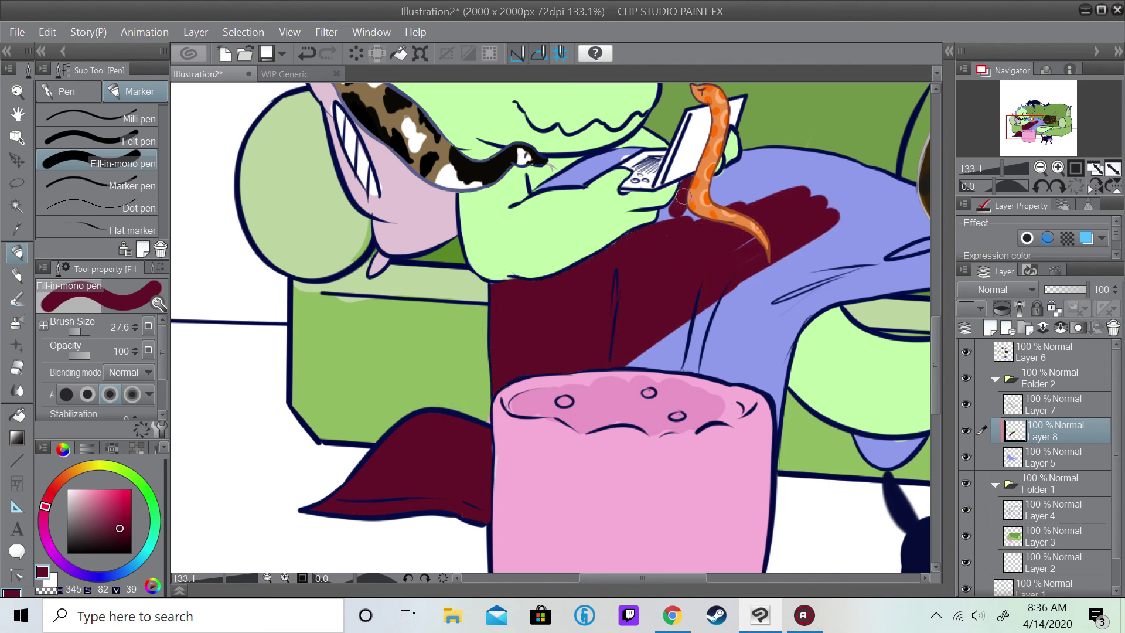
{"action": "scroll", "coordinate": [551, 328], "scroll_direction": "right", "scroll_amount": 5}
{"action": "mouse_move", "coordinate": [413, 200]}
{"action": "left_mouse_down"}
{"action": "mouse_move", "coordinate": [454, 153]}
{"action": "mouse_move", "coordinate": [474, 188]}
{"action": "mouse_move", "coordinate": [543, 201]}
{"action": "mouse_move", "coordinate": [492, 287]}
{"action": "mouse_move", "coordinate": [586, 281]}
{"action": "left_mouse_up"}
{"action": "mouse_move", "coordinate": [592, 223]}
{"action": "left_mouse_down"}
{"action": "mouse_move", "coordinate": [644, 270]}
{"action": "mouse_move", "coordinate": [791, 267]}
{"action": "left_mouse_up"}
{"action": "mouse_move", "coordinate": [492, 264]}
{"action": "left_mouse_down"}
{"action": "mouse_move", "coordinate": [440, 290]}
{"action": "mouse_move", "coordinate": [571, 291]}
{"action": "mouse_move", "coordinate": [404, 323]}
{"action": "mouse_move", "coordinate": [463, 381]}
{"action": "mouse_move", "coordinate": [504, 322]}
{"action": "left_mouse_up"}
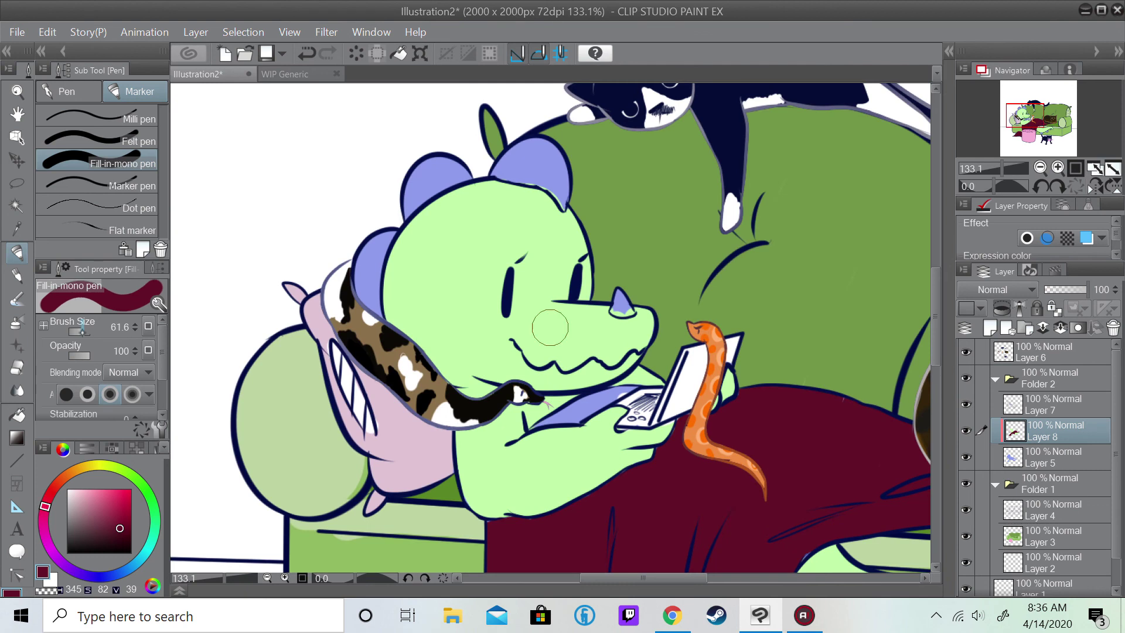
- Reduce the brush size to 16.2 and fill the small blanket area between the chin and forearm with maroon
{"action": "key", "text": "bracketleft"}
{"action": "left_click", "coordinate": [546, 420]}
{"action": "key", "text": "bracketleft"}
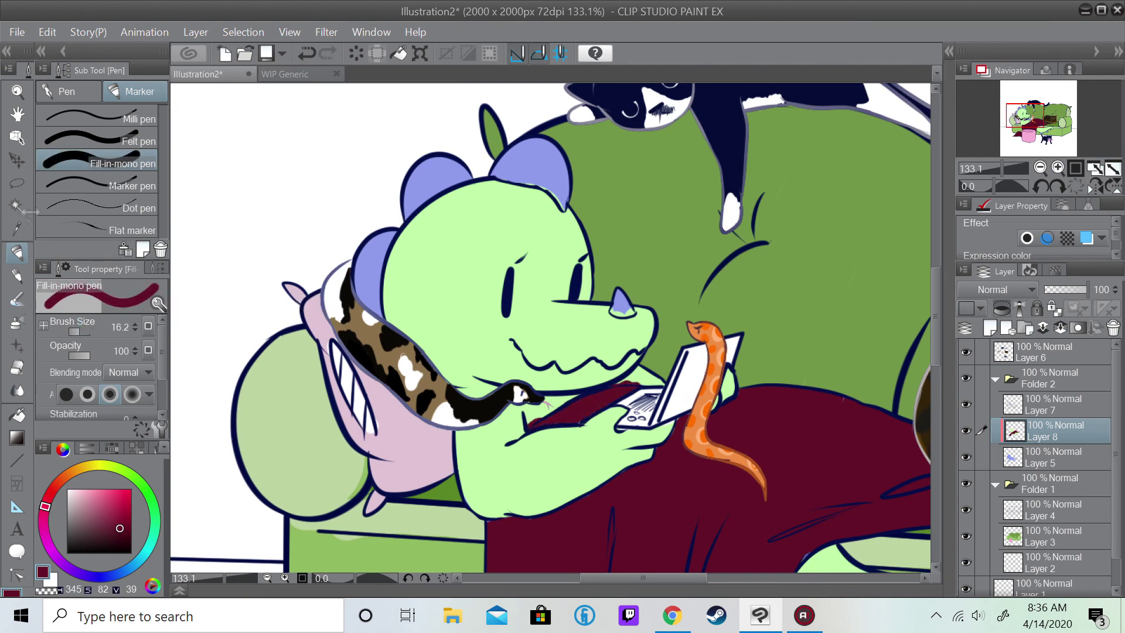
- Sample dark green (H 120, S 57, V 27) from WIP Generic and paint the character's head and tail spikes with it in Illustration2
{"action": "left_click", "coordinate": [544, 404], "text": "alt"}
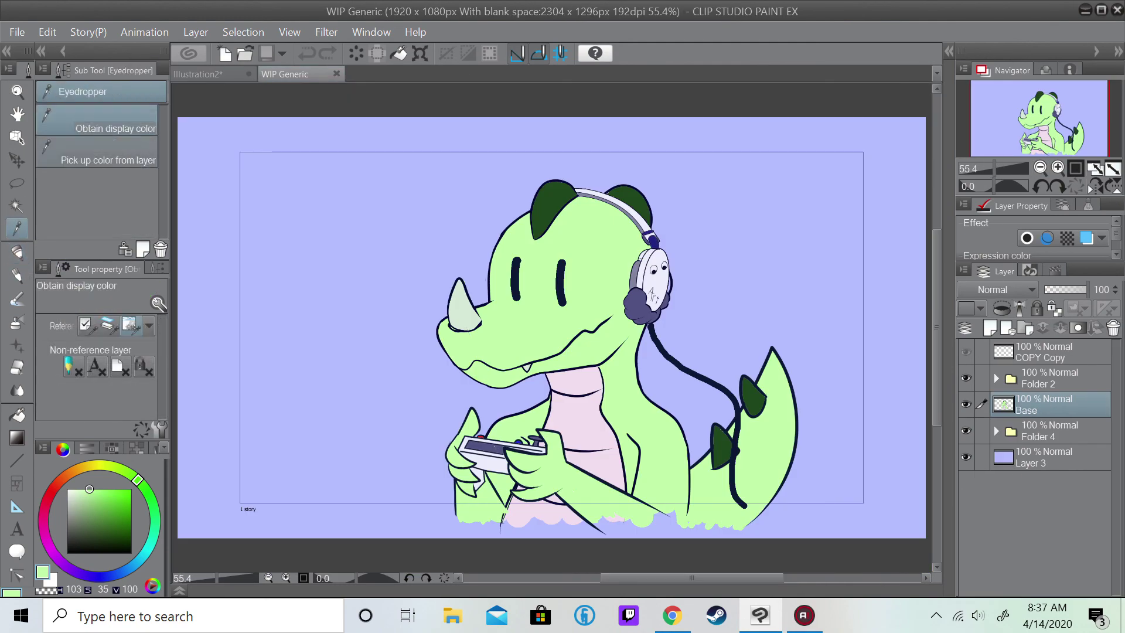
{"action": "left_click", "coordinate": [593, 404], "text": "alt"}
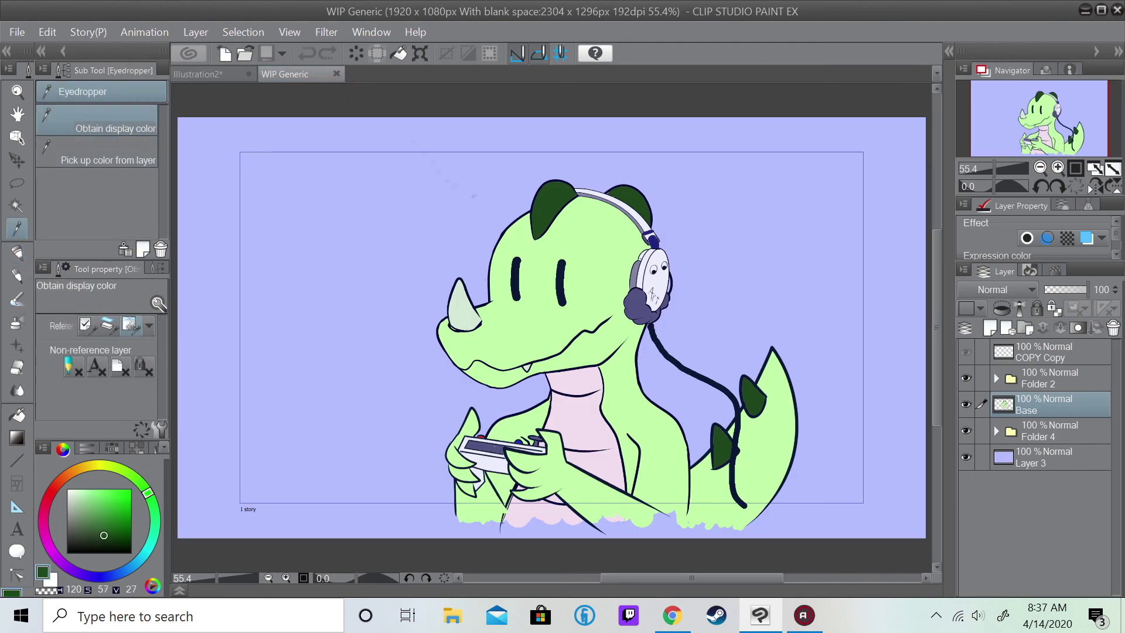
{"action": "key", "text": "ctrl+Tab"}
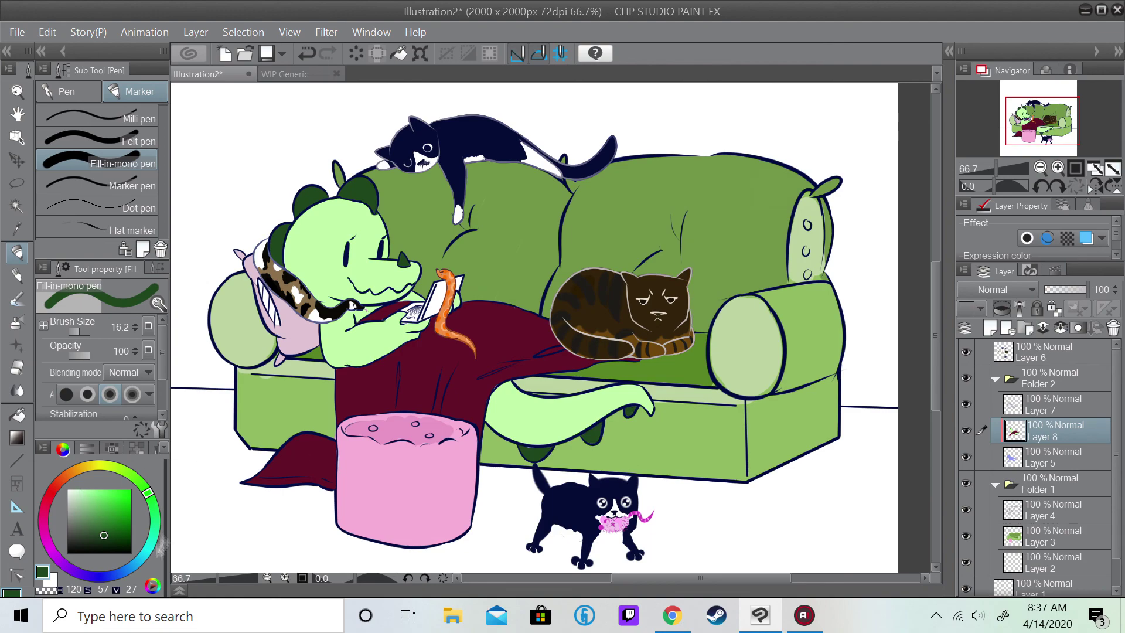
- Paint the character's nose horn pale teal (H 171, S 27, V 88)
{"action": "left_click", "coordinate": [154, 538]}
{"action": "scroll", "coordinate": [332, 341], "scroll_direction": "up", "scroll_amount": 3}
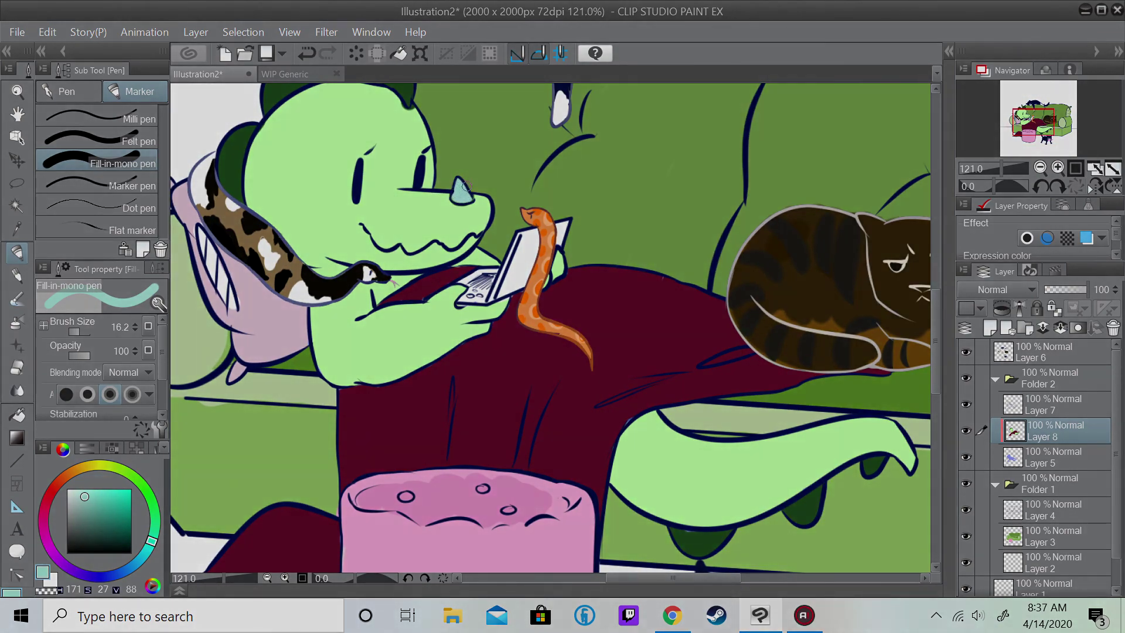
{"action": "scroll", "coordinate": [551, 328], "scroll_direction": "down", "scroll_amount": 4}
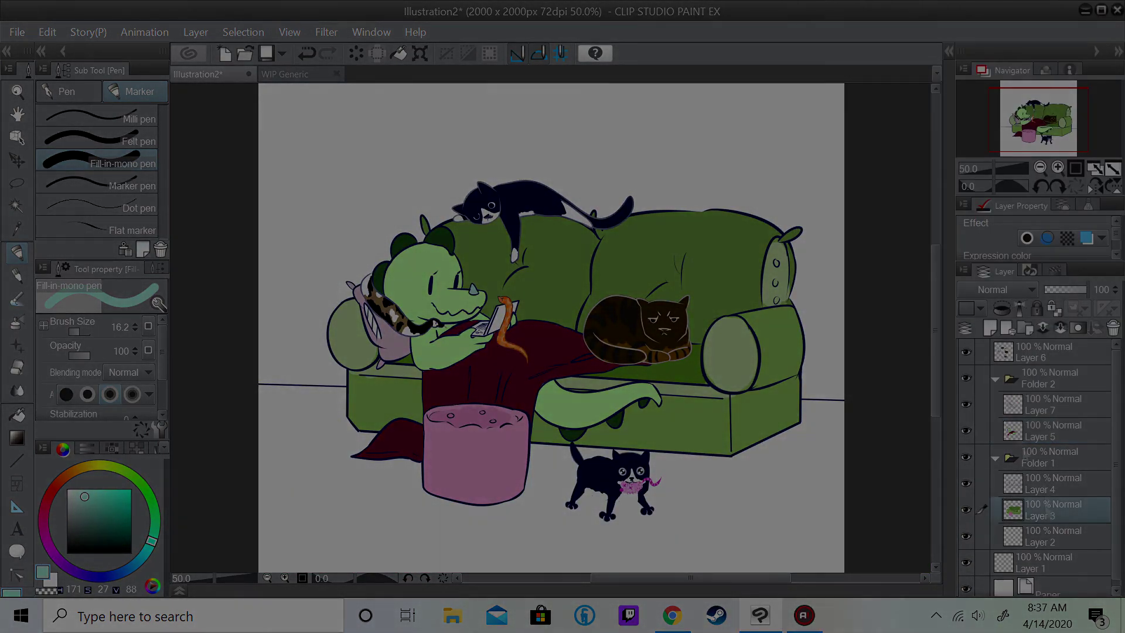